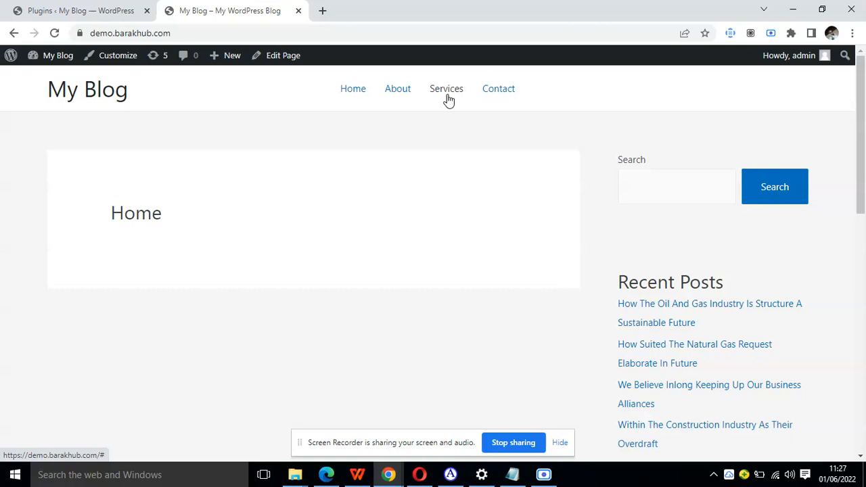
Go to the site's page for adding plugins and search the plugin directory for "elements kit".
left_click(79, 8)
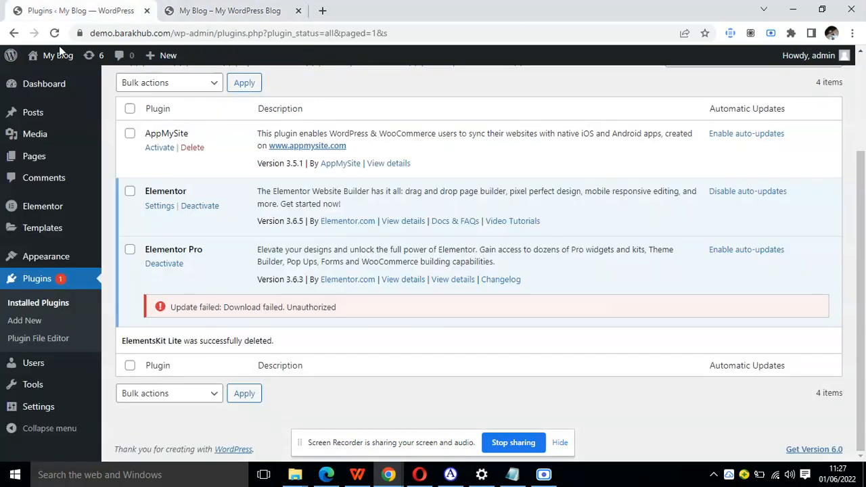
scroll(285, 221, "up", 1)
scroll(285, 221, "up", 1)
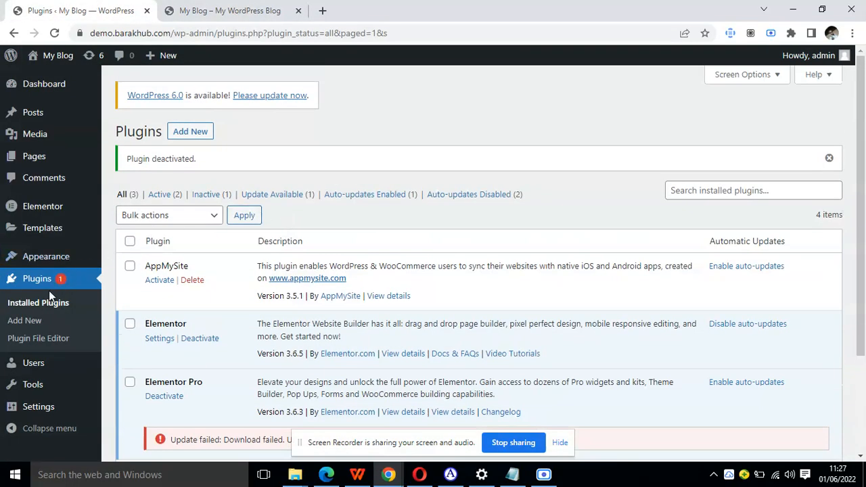
left_click(48, 320)
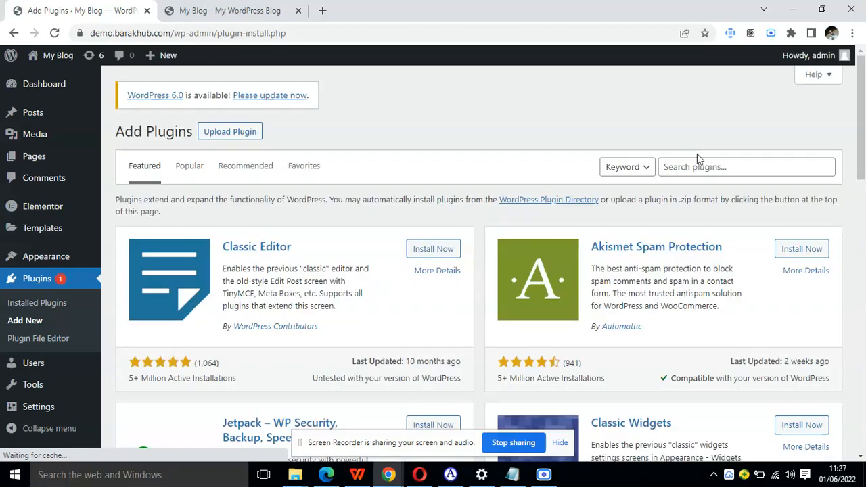
left_click(693, 166)
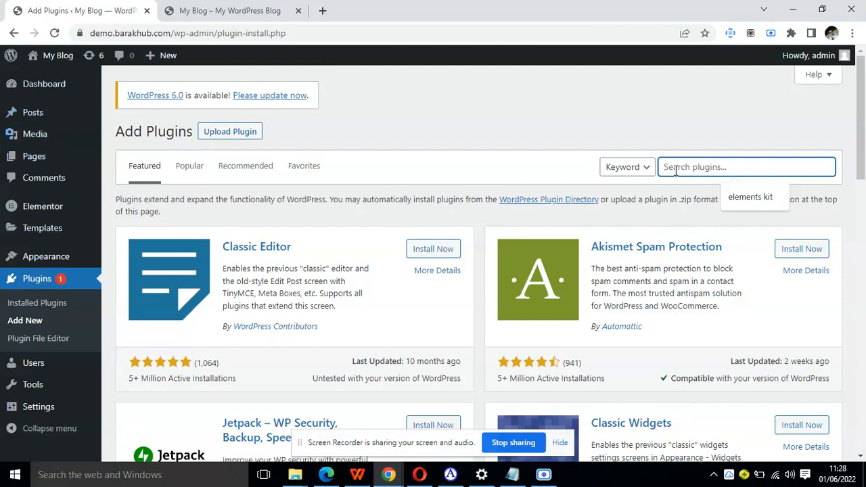
type("elements kit")
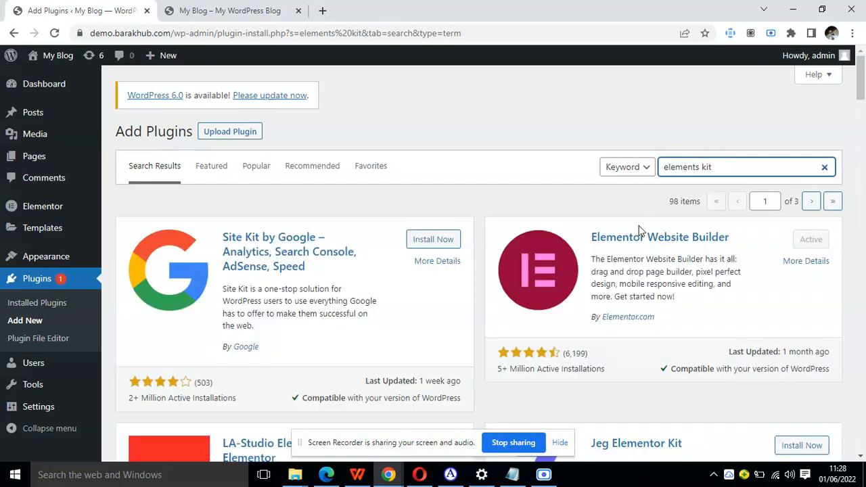
Install and activate the ElementsKit Elementor addons plugin by Wpmet.
scroll(524, 267, "down", 1)
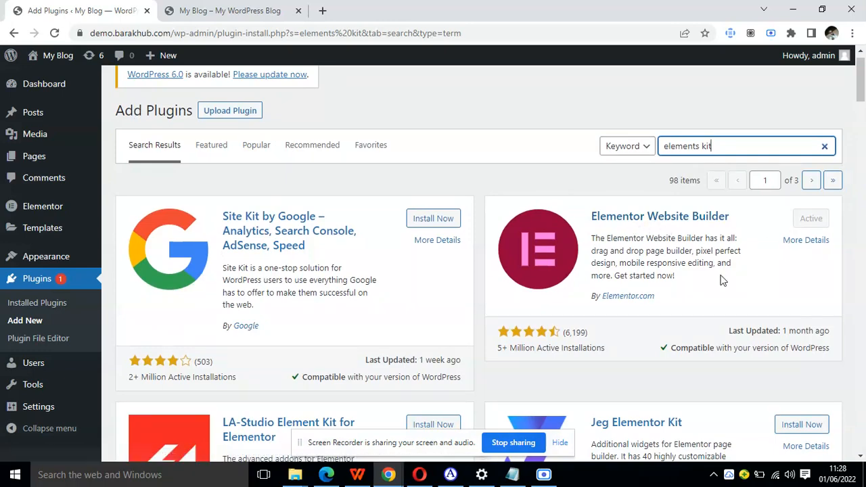
scroll(666, 365, "down", 5)
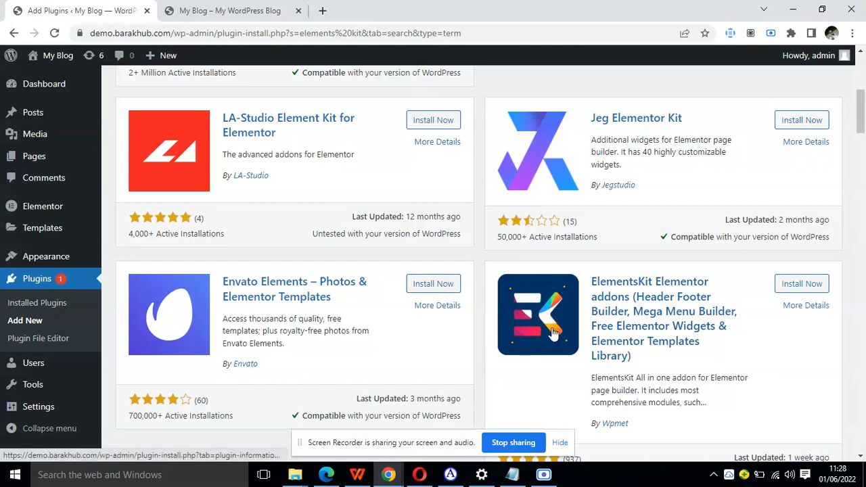
left_click(781, 285)
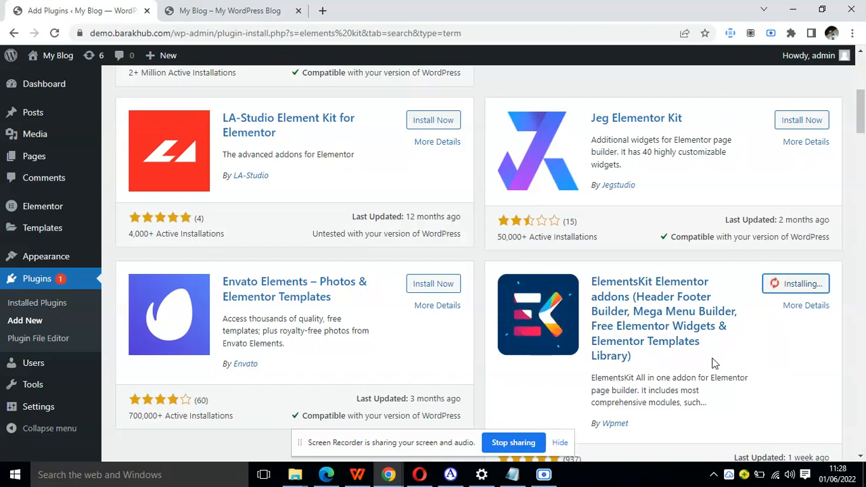
left_click(812, 284)
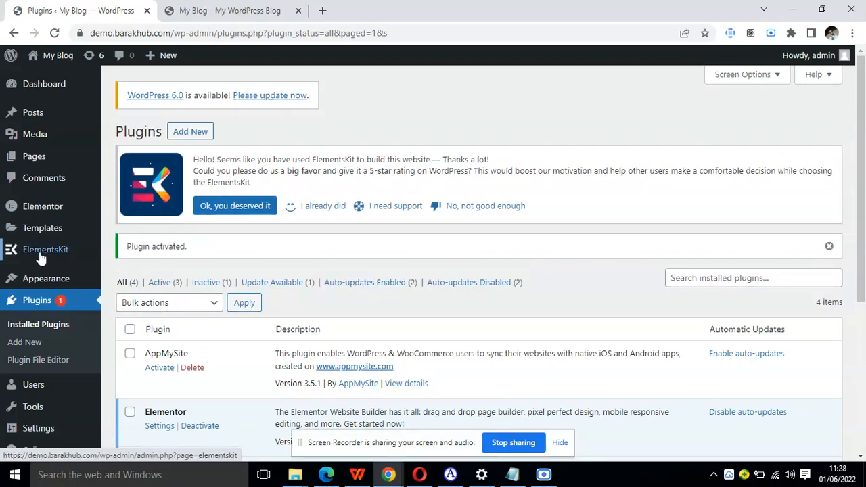
Open the ElementsKit settings and examine which widgets are enabled or disabled.
left_click(55, 250)
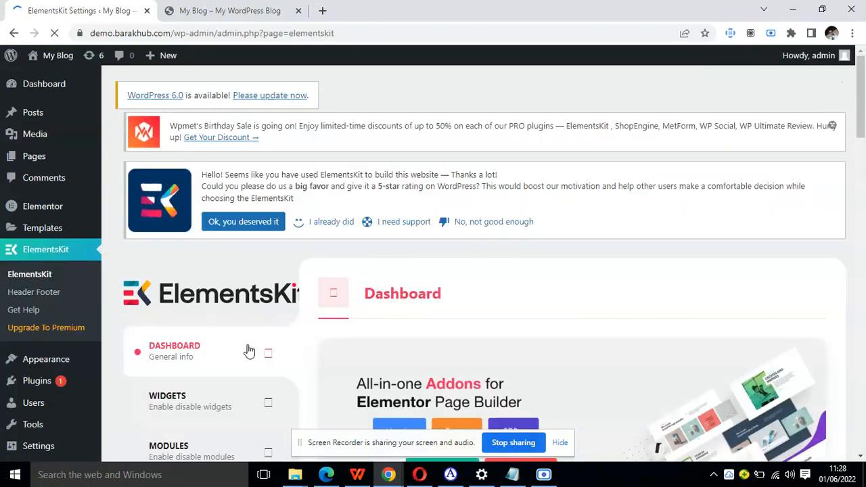
scroll(248, 350, "down", 3)
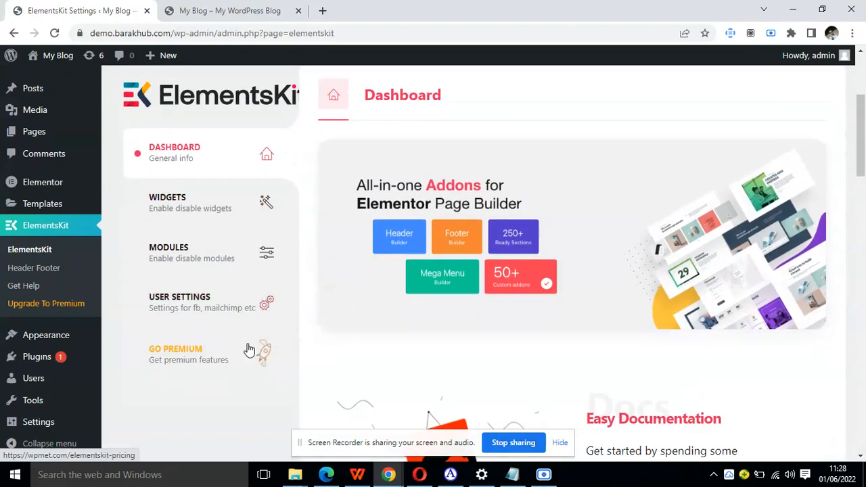
left_click(218, 204)
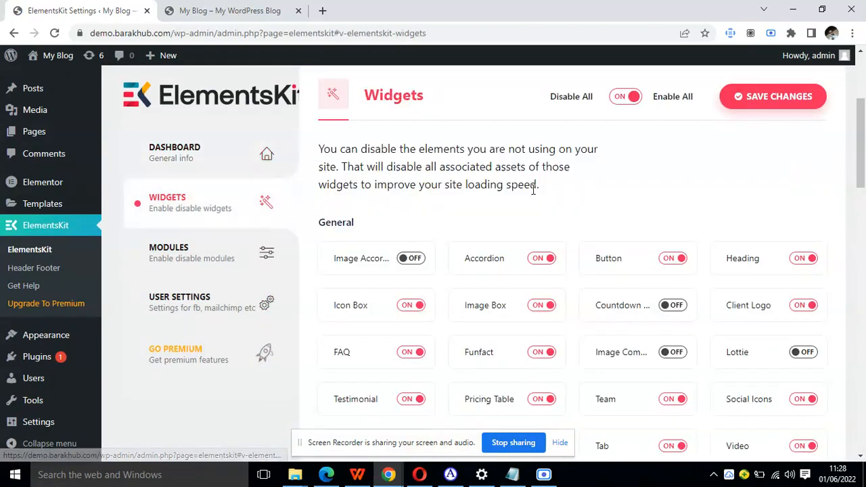
scroll(533, 191, "down", 1)
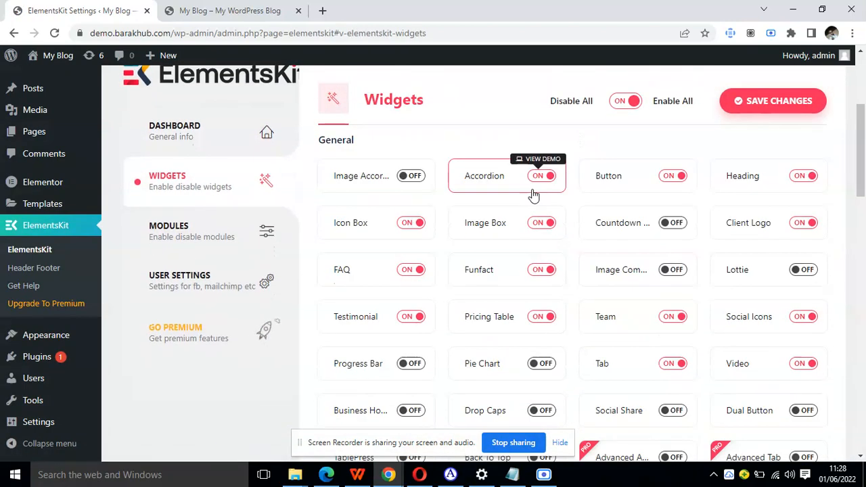
Review the ElementsKit modules, including Header Footer and Mega Menu, and save the module settings.
left_click(177, 238)
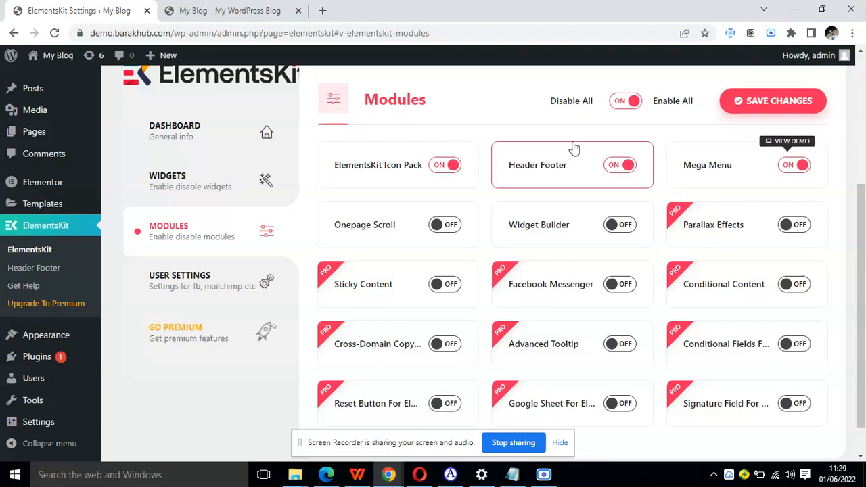
scroll(498, 235, "down", 1)
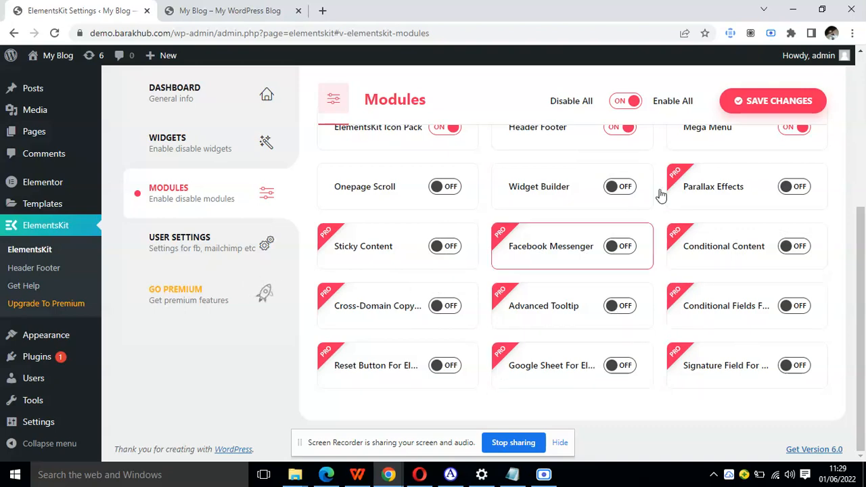
left_click(763, 109)
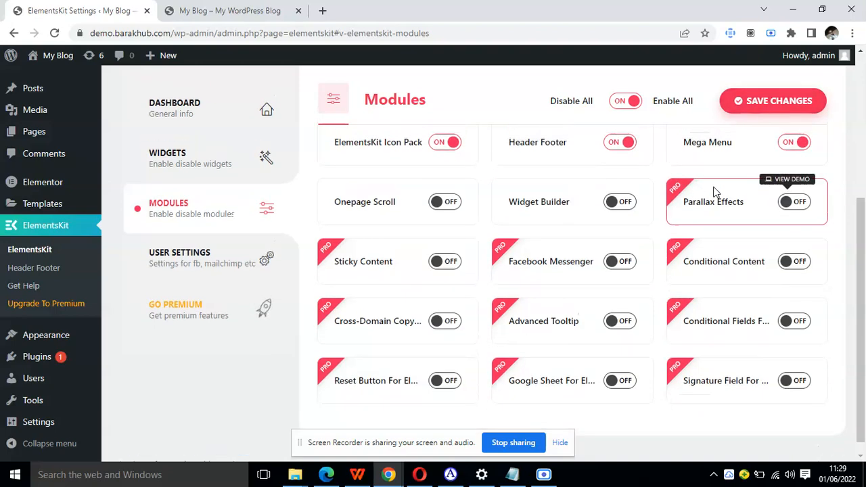
scroll(440, 271, "down", 1)
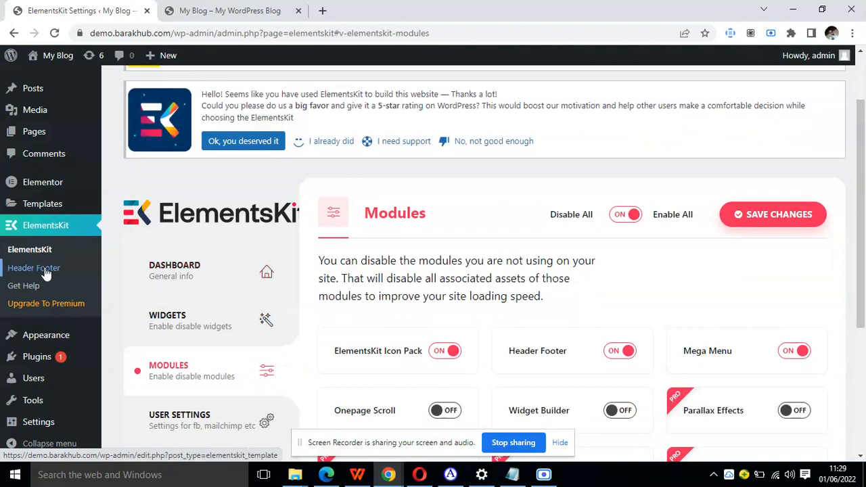
Check the live site's current navigation menu and open the ElementsKit Header Footer templates list.
left_click(240, 11)
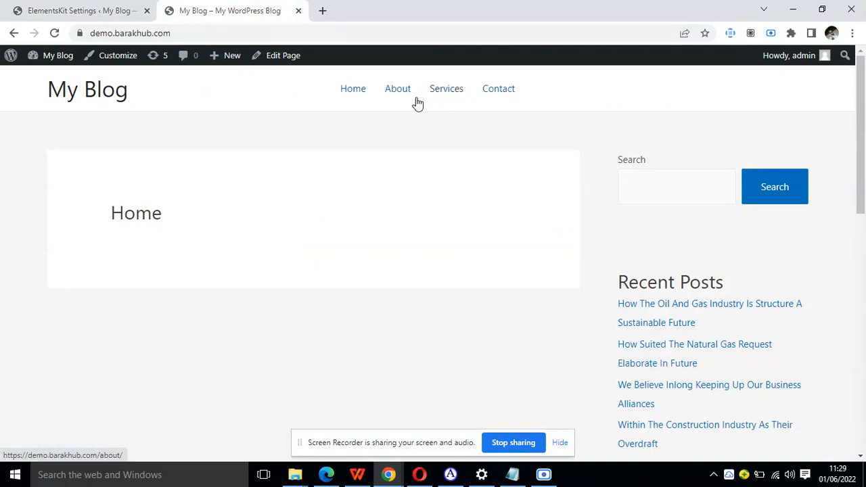
left_click(76, 10)
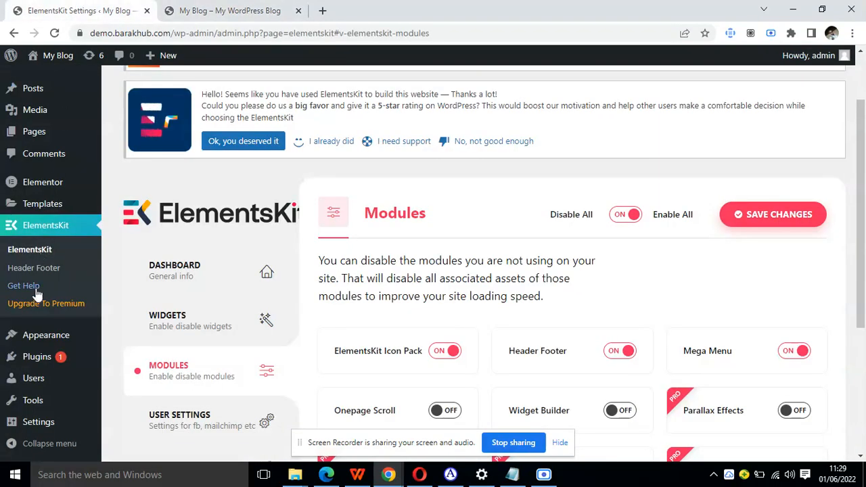
left_click(64, 271)
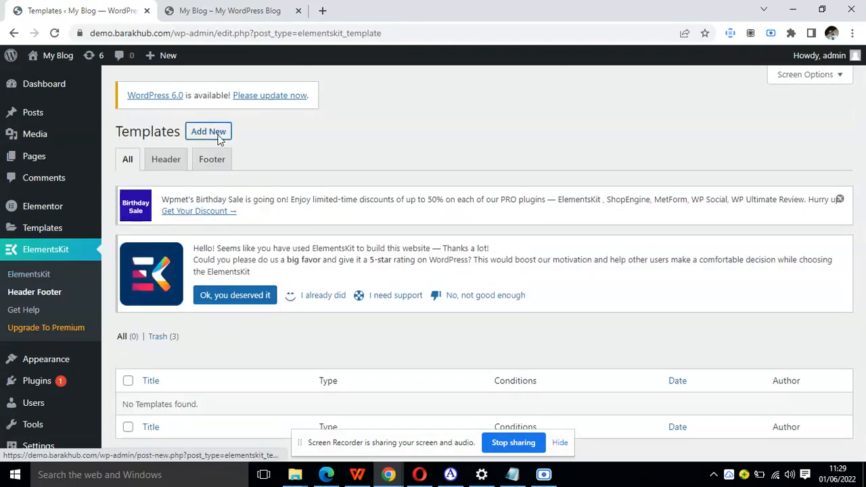
Create an activated ElementsKit template titled "header" with type Header and condition Entire Site, and save it.
left_click(218, 135)
left_click(425, 164)
type("header")
left_click(489, 196)
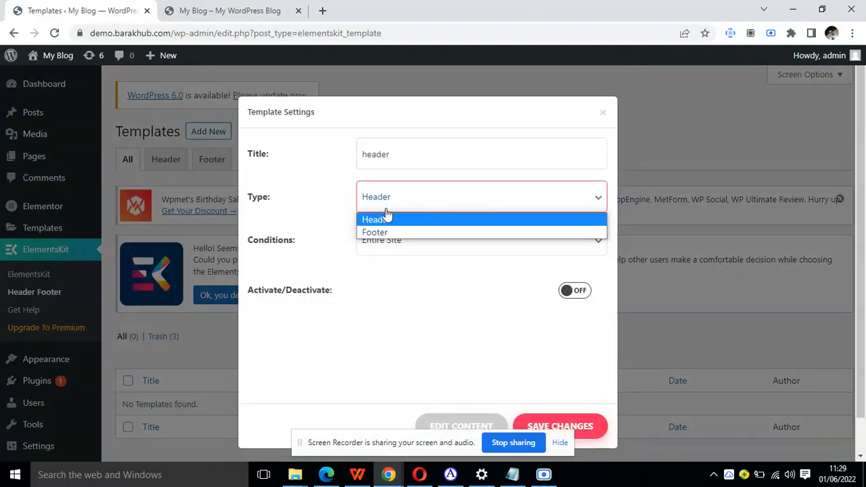
left_click(392, 220)
left_click(427, 241)
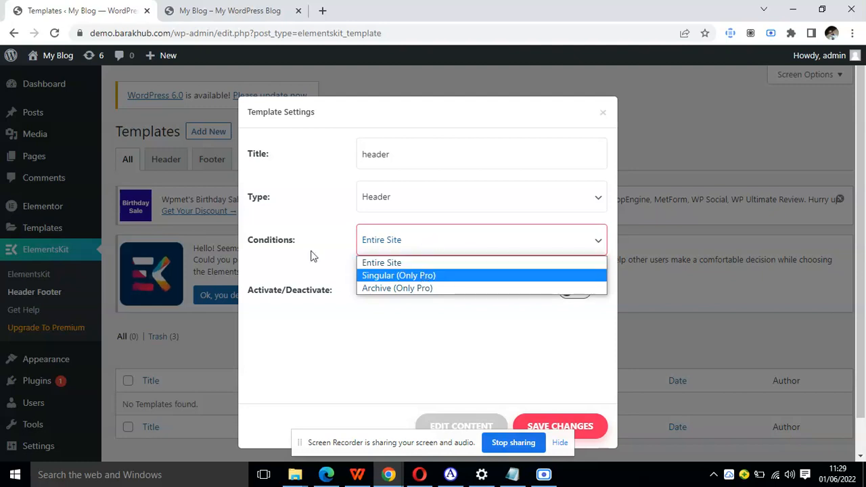
left_click(409, 316)
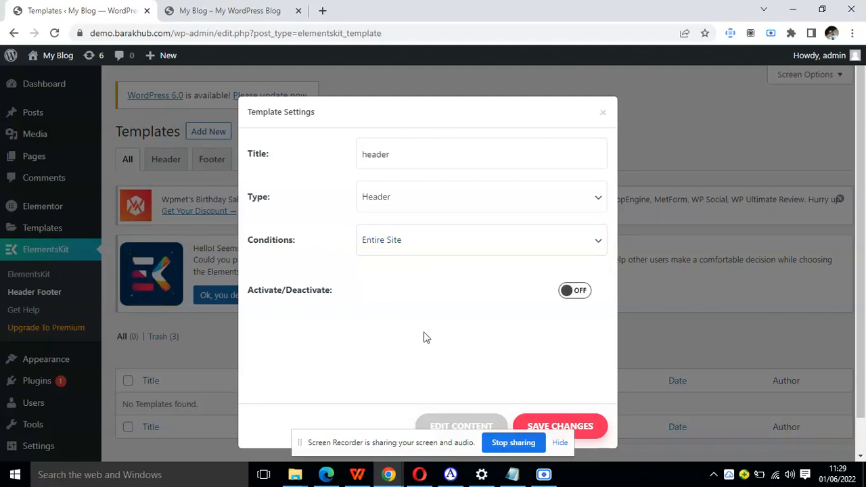
left_click(572, 296)
scroll(572, 297, "down", 1)
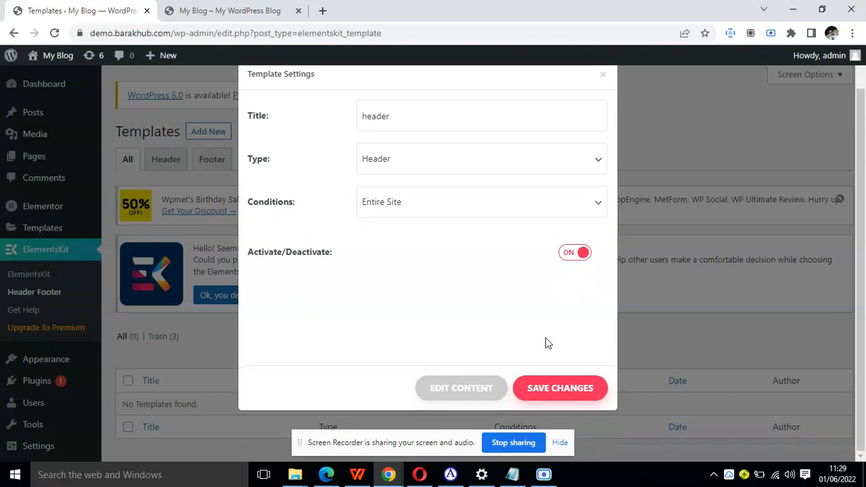
left_click(562, 384)
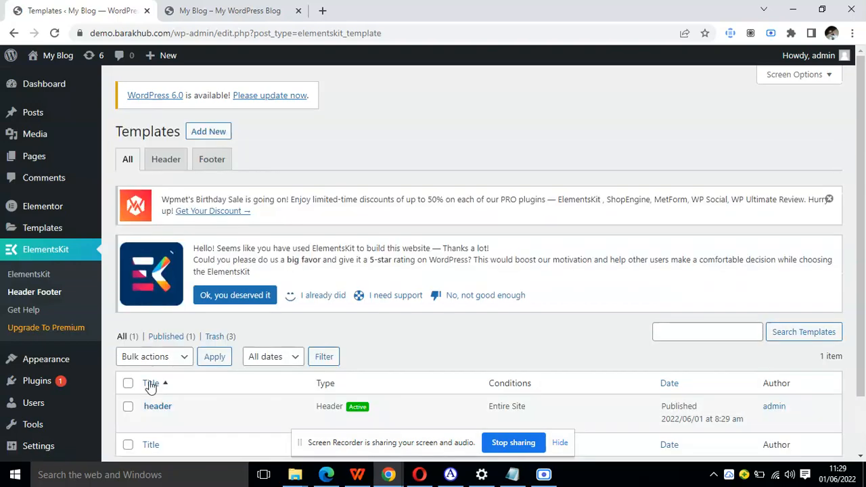
Open the header template's content in the Elementor editor and reload the live site to check its header area.
left_click(150, 421)
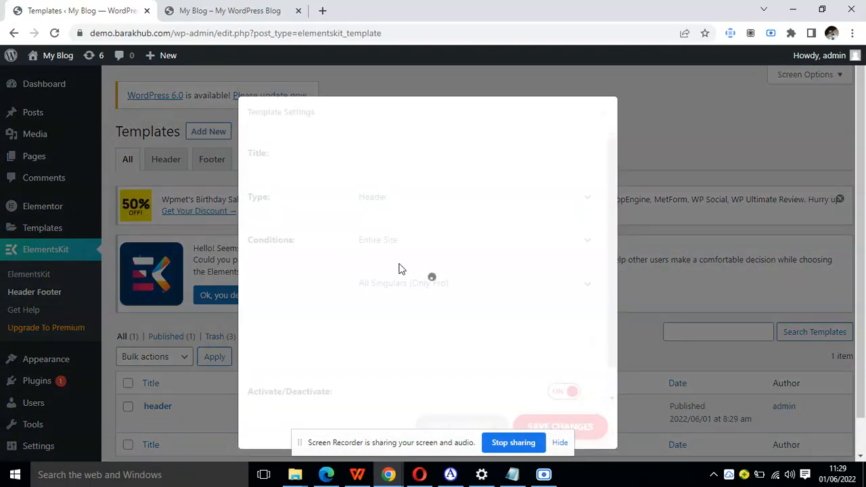
left_click(463, 417)
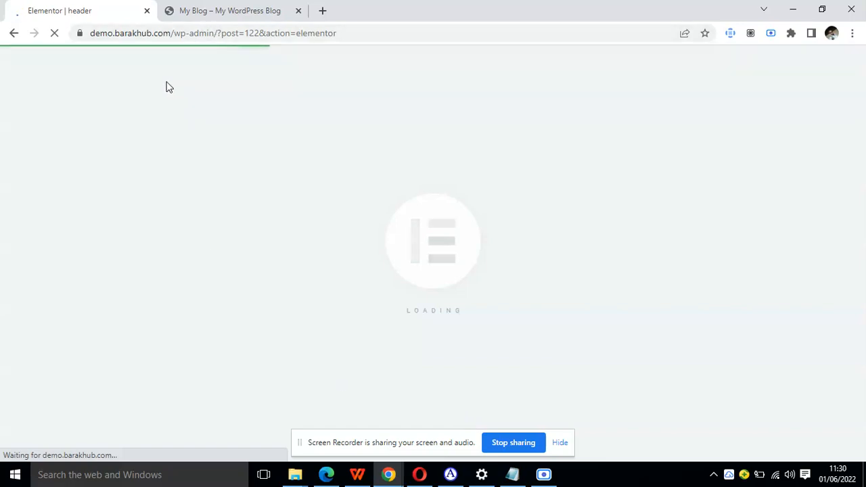
left_click(221, 8)
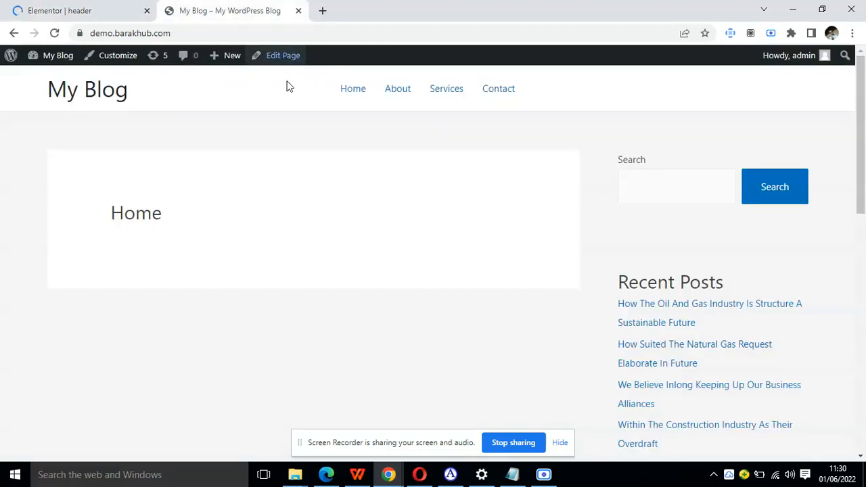
left_click(55, 32)
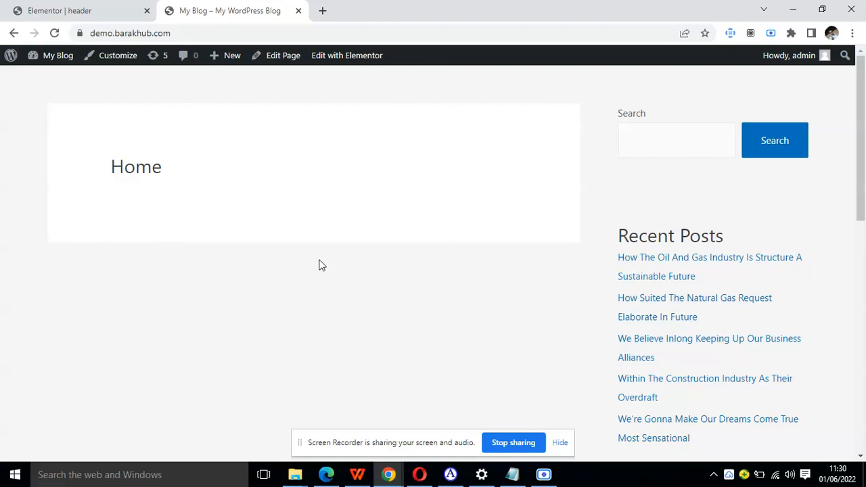
left_click(59, 10)
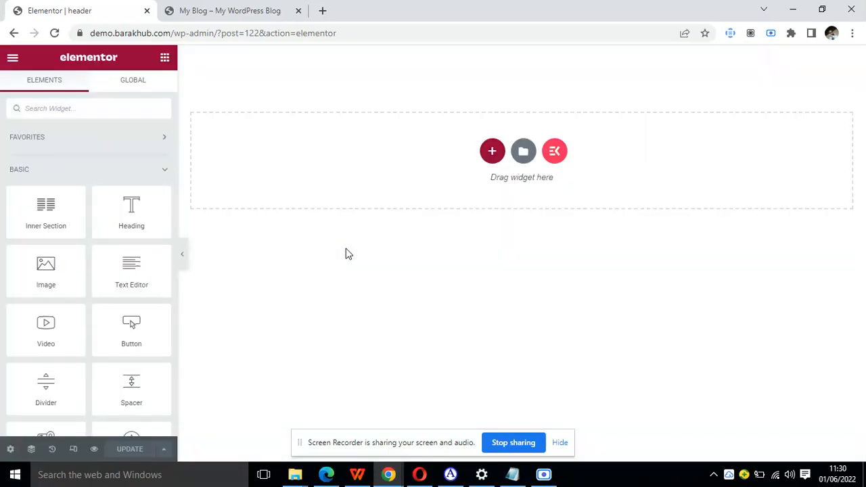
Try to open marmidon.kigitary.com in a new browser tab.
left_click(323, 10)
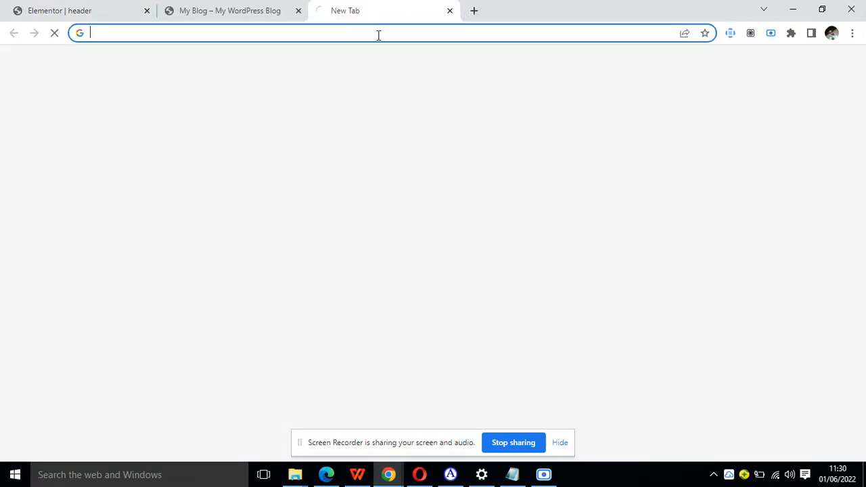
left_click(376, 34)
type("marmi")
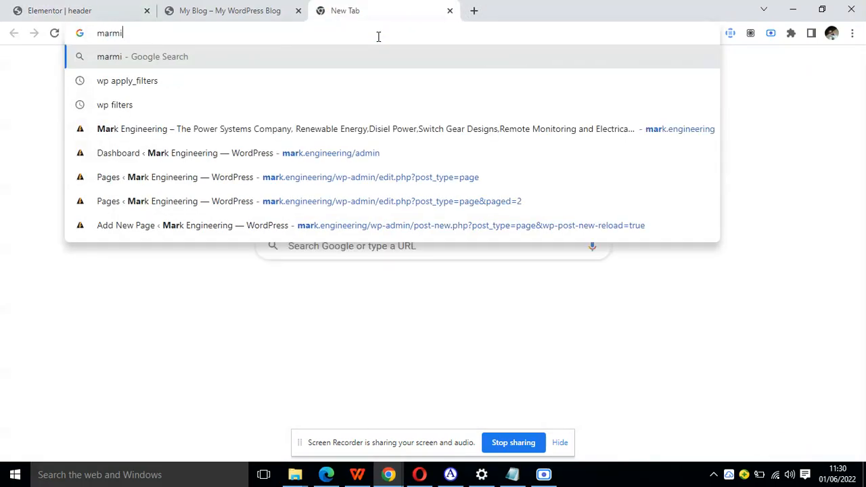
type("don.")
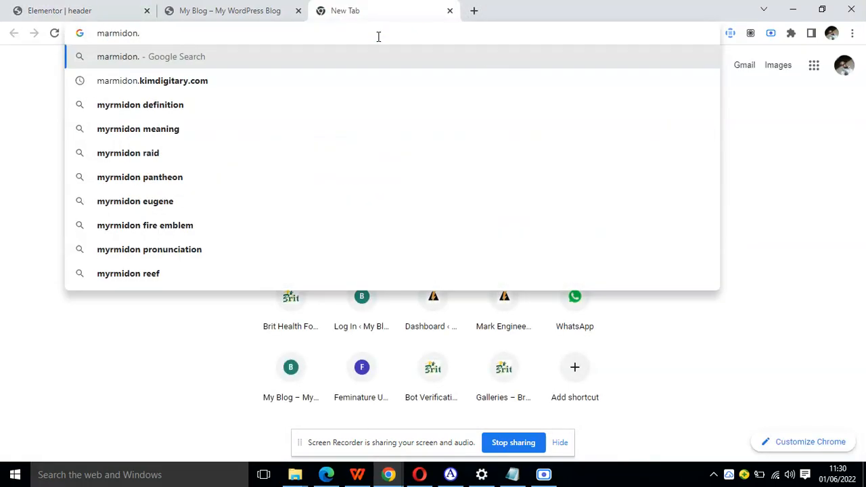
type("kigit")
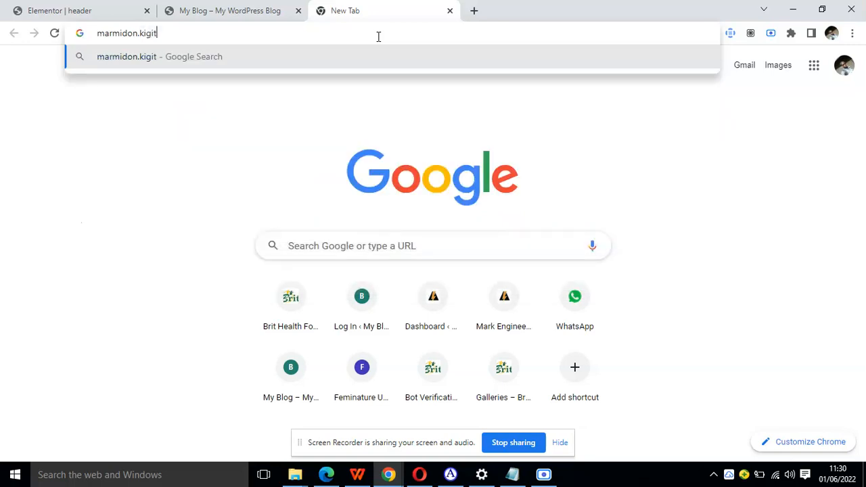
type("ary.com")
key("Return")
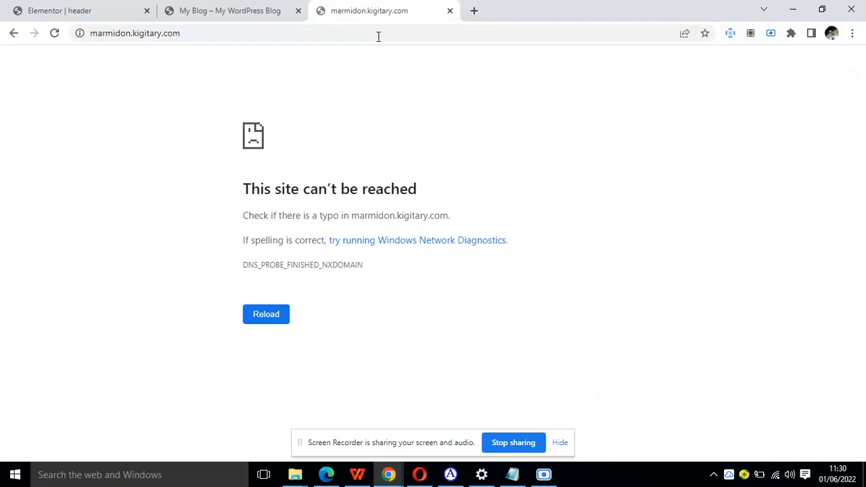
Correct the reference site's address to marmidon.kimdigitary.com and load it.
left_click(139, 35)
left_click(141, 38)
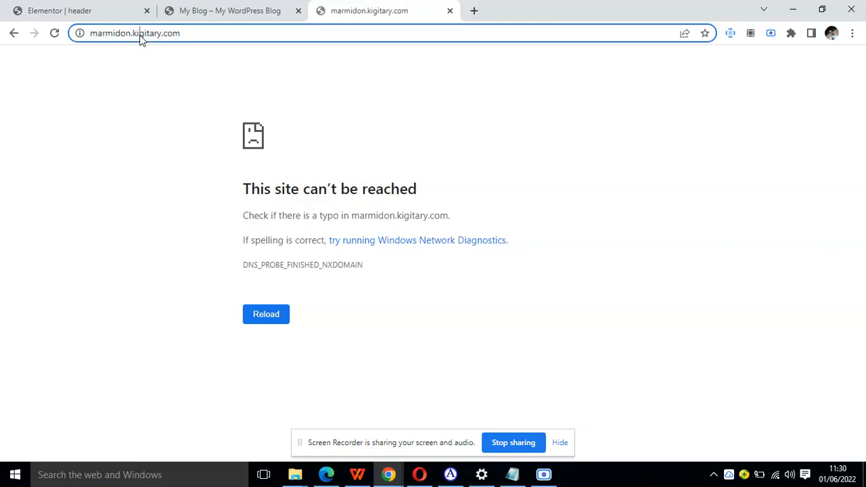
type("mdi")
key("Return")
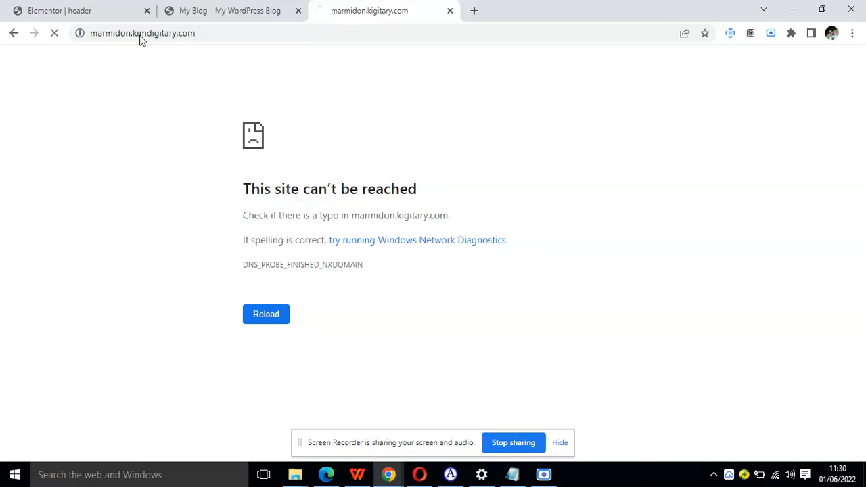
Return to the header template in the Elementor editor and add a new single-column section.
left_click(212, 11)
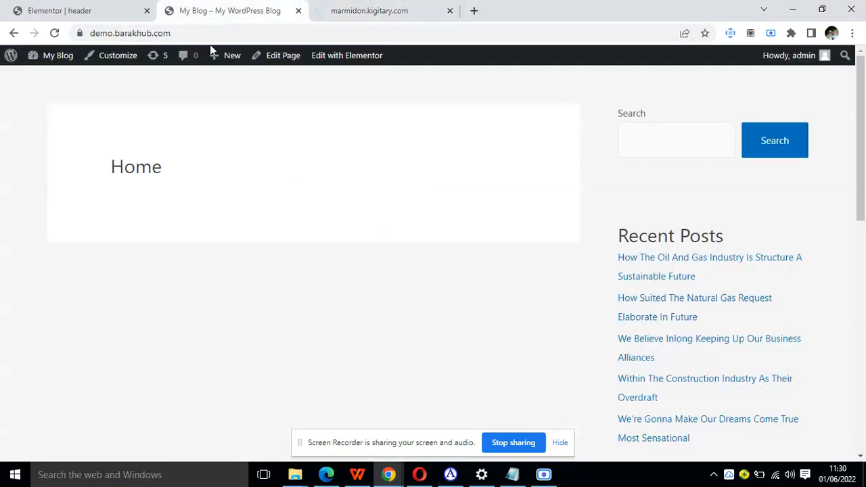
left_click(106, 8)
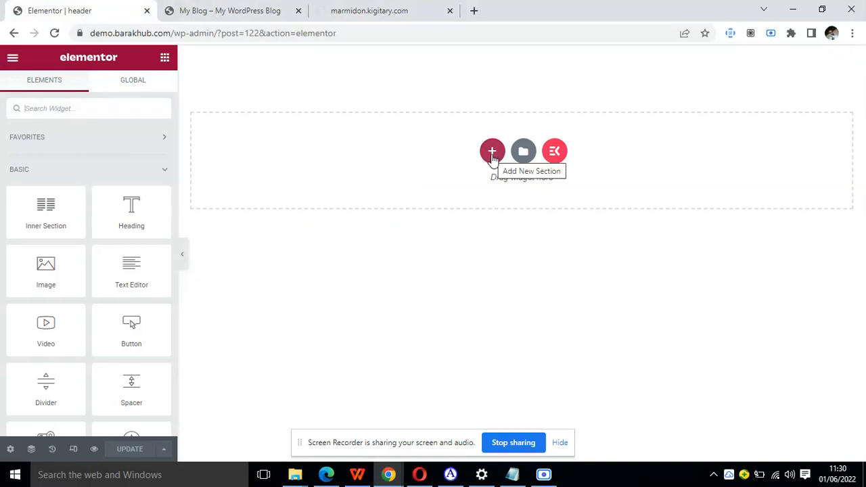
left_click(492, 155)
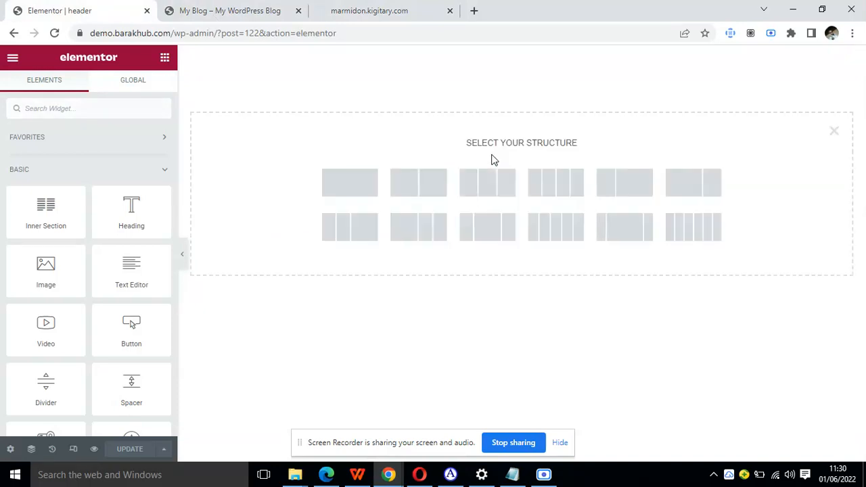
left_click(349, 183)
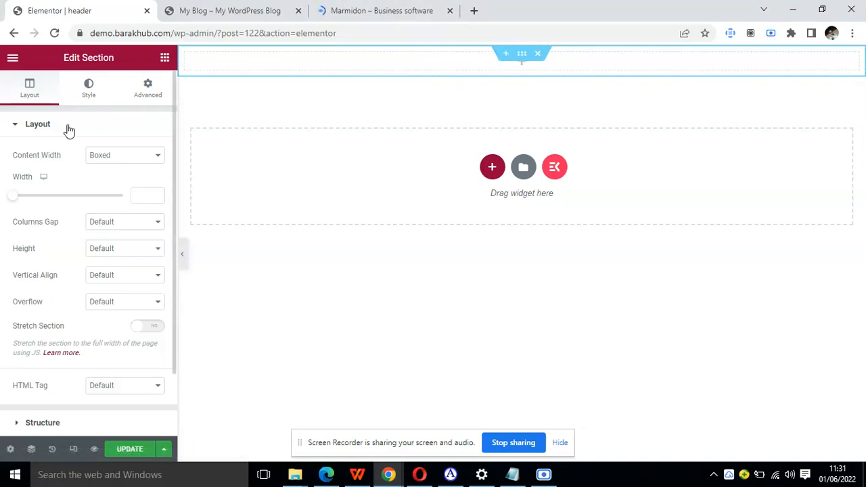
Set the new section's border type to Solid with unlinked border radius values of 0 px on every corner.
left_click(107, 102)
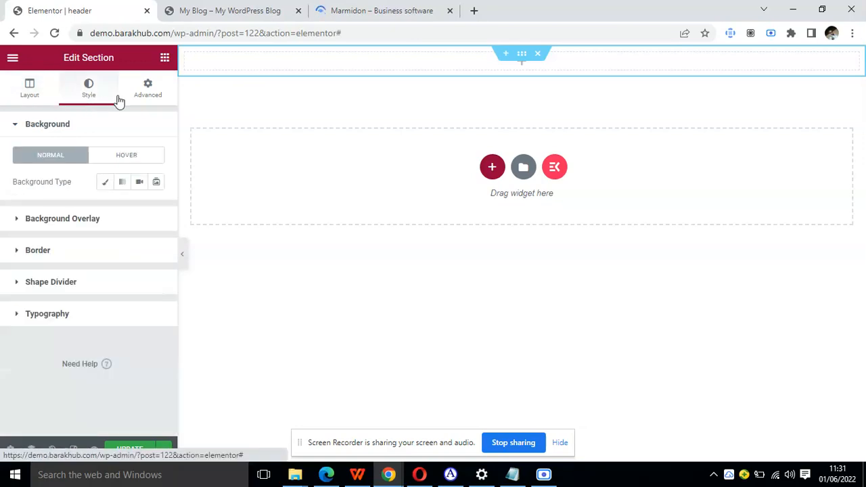
left_click(326, 11)
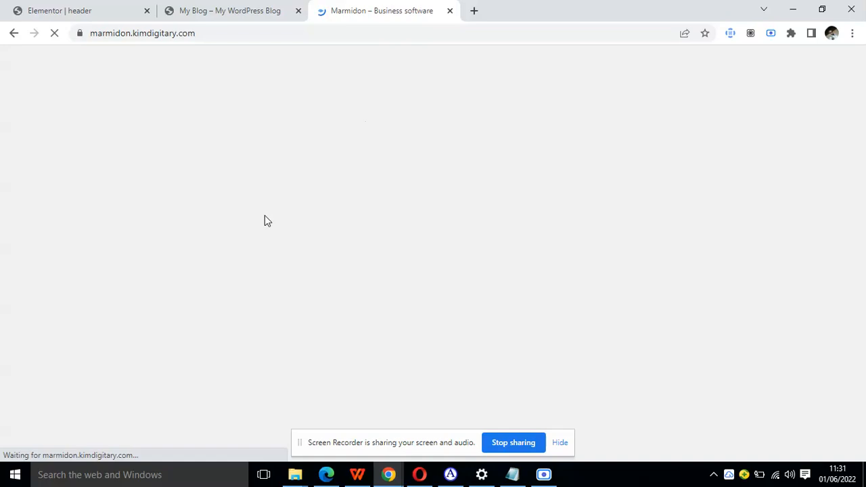
left_click(213, 10)
left_click(87, 11)
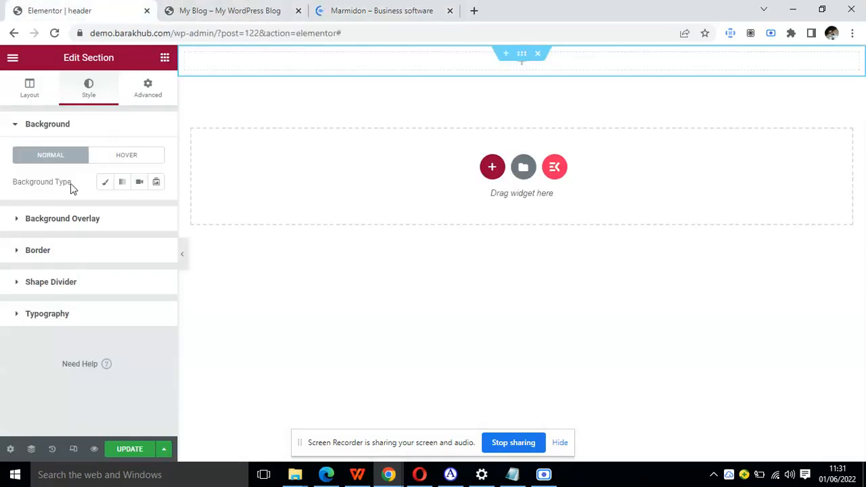
left_click(66, 262)
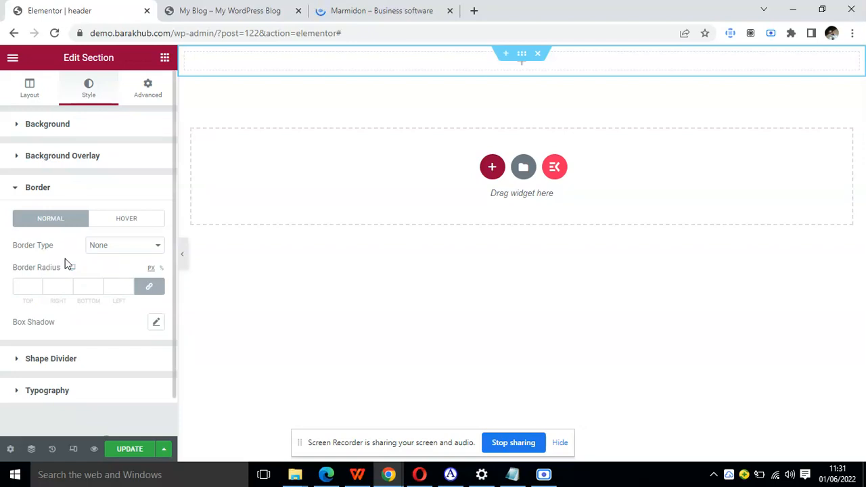
left_click(150, 287)
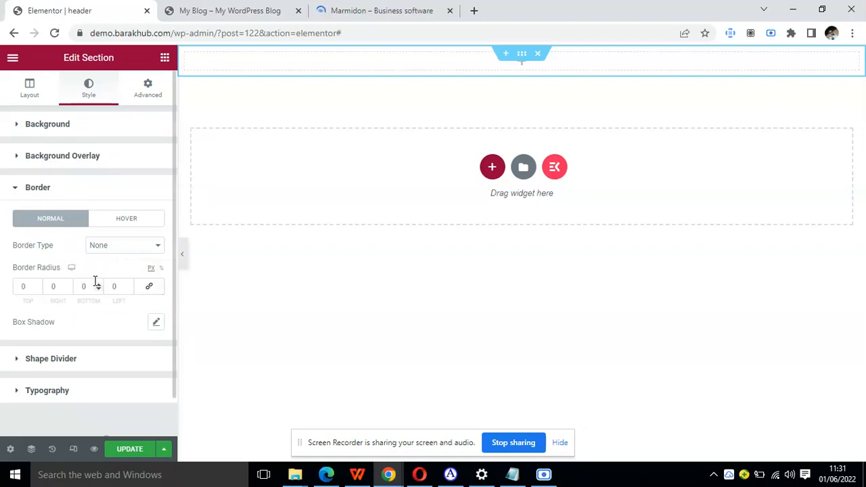
left_click(98, 284)
left_click(124, 249)
left_click(116, 268)
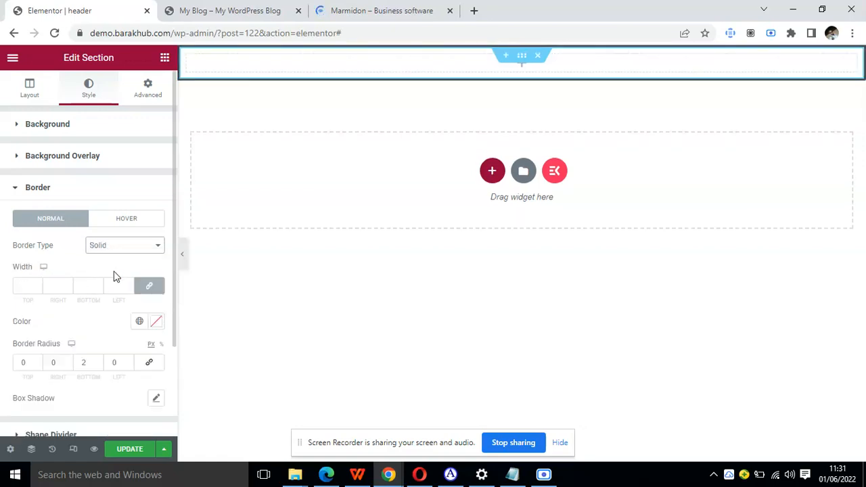
left_click(149, 365)
left_click(150, 365)
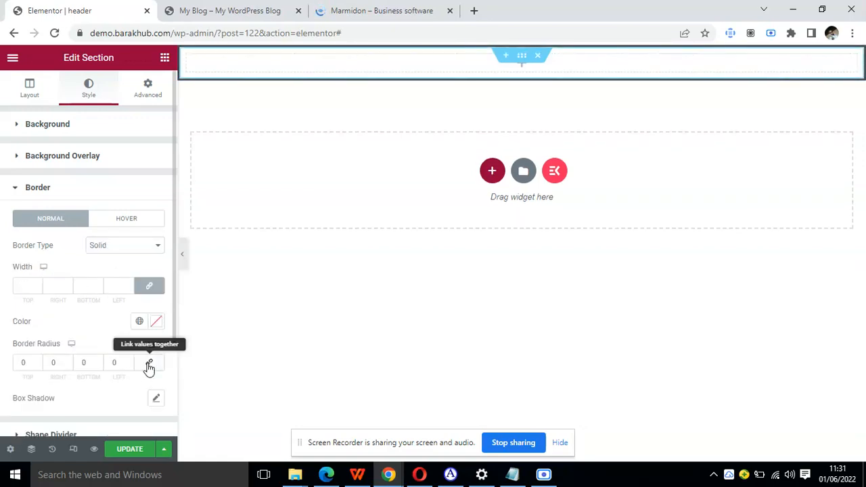
Unlink the section's border widths, set only the bottom width to 2, and update the header template.
left_click(149, 287)
left_click(98, 287)
left_click(98, 286)
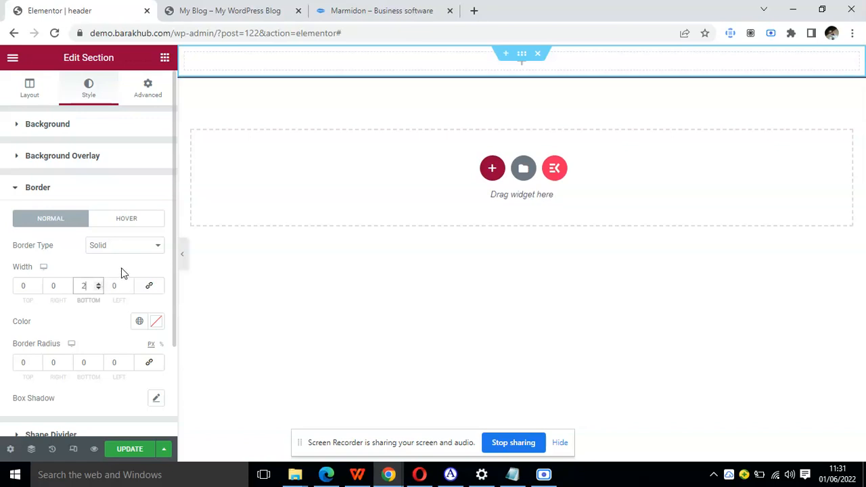
left_click(127, 449)
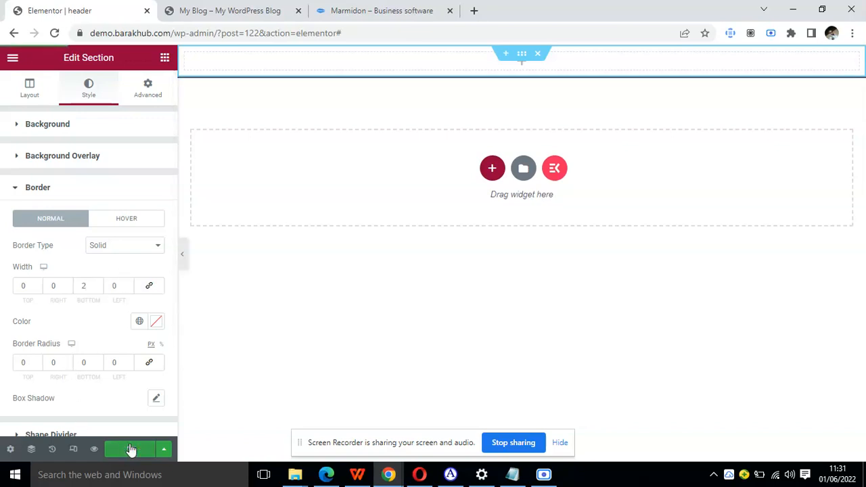
Examine the header on the Marmidon reference site, including its logo, navigation menu and buttons.
left_click(332, 6)
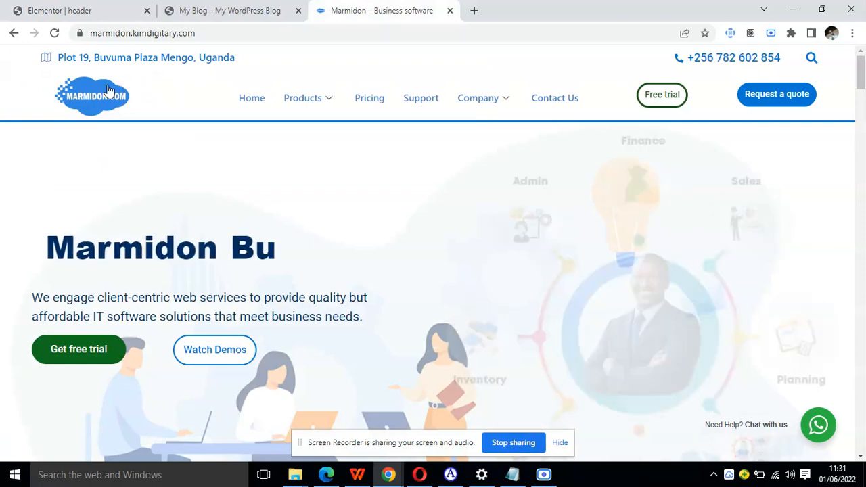
mouse_move(330, 109)
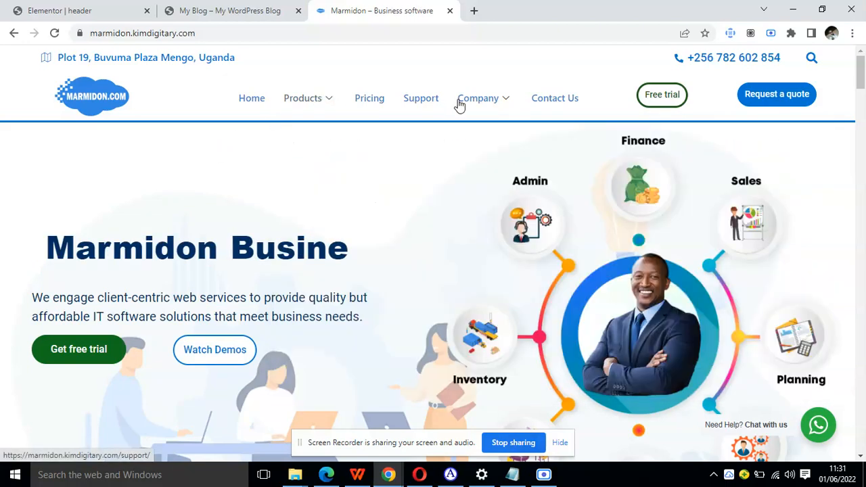
mouse_move(494, 105)
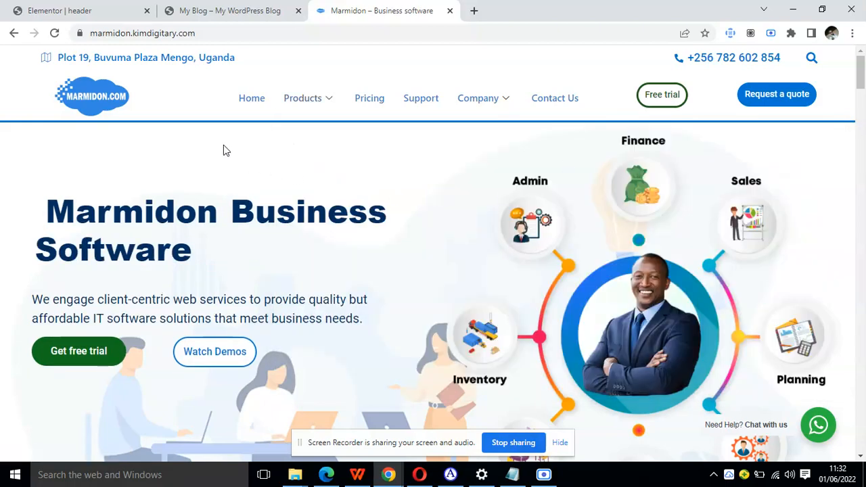
Return to the header template editor and place an Inner Section widget inside the bordered section.
left_click(247, 8)
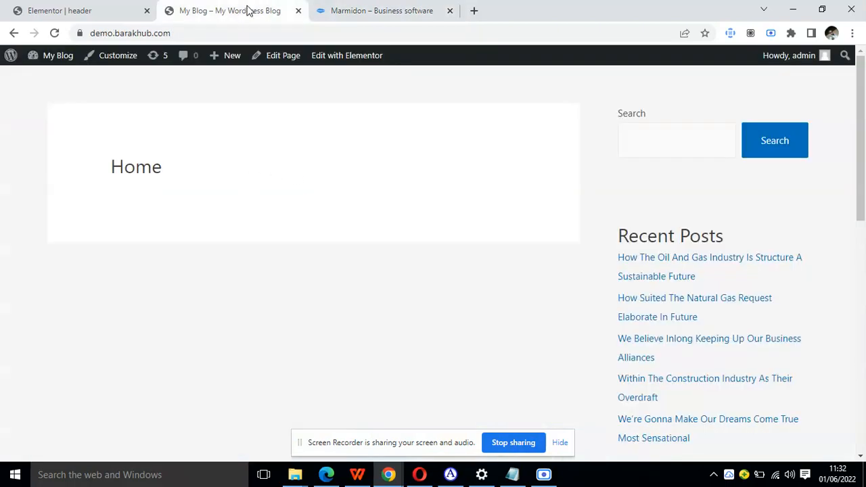
left_click(126, 14)
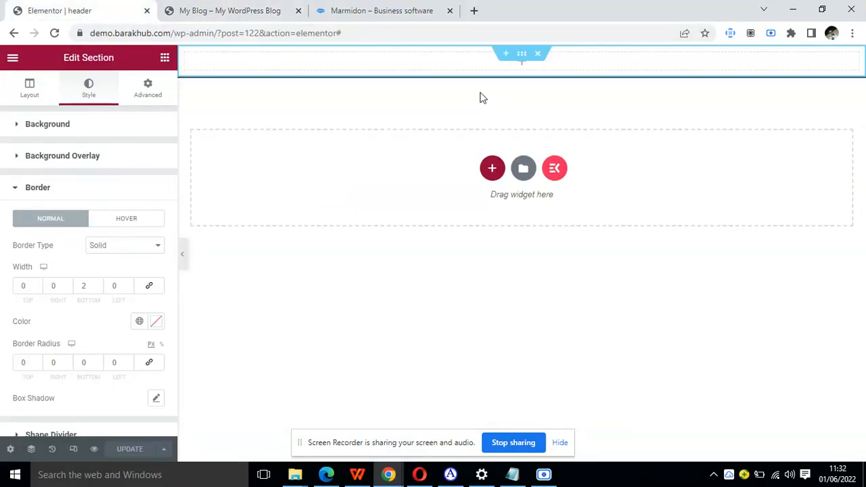
left_click(169, 36)
left_click(167, 58)
left_click(168, 59)
left_click_drag(46, 217, 368, 63)
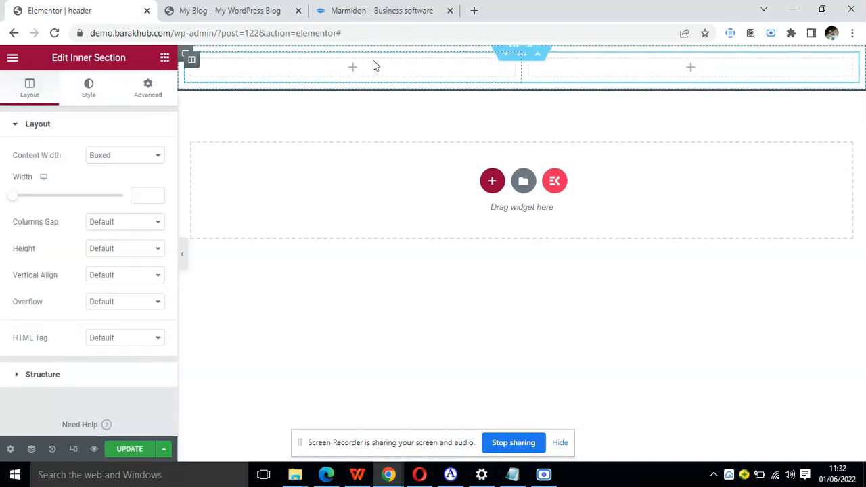
Set the inner section's first column width to 20%.
left_click(192, 62)
left_click(140, 156)
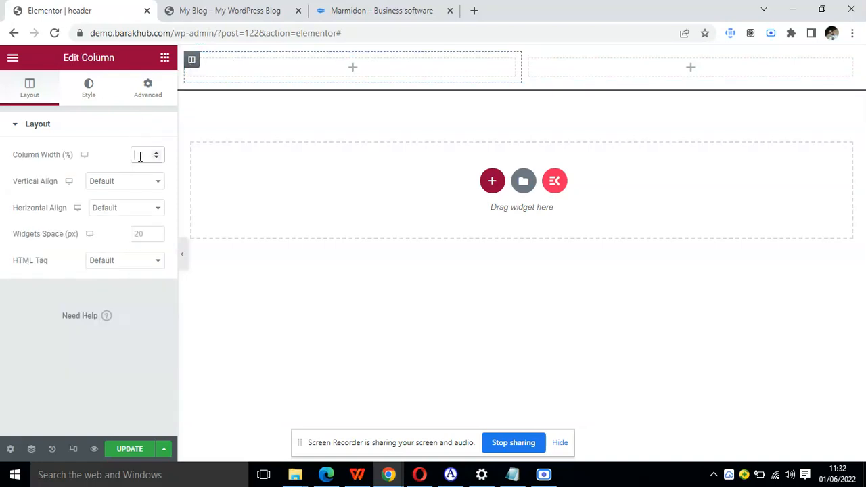
type("20")
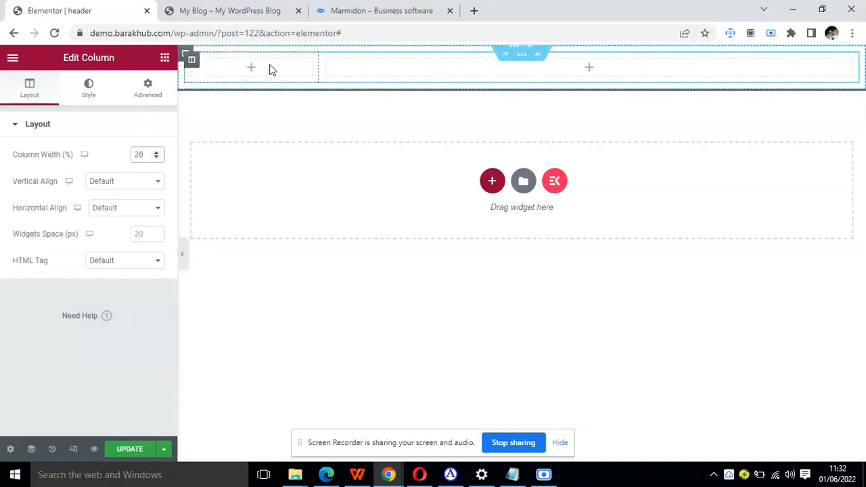
Add an Image widget showing Header_17_Styles.png from the media library to the narrow column, and return to the widget list.
left_click(162, 65)
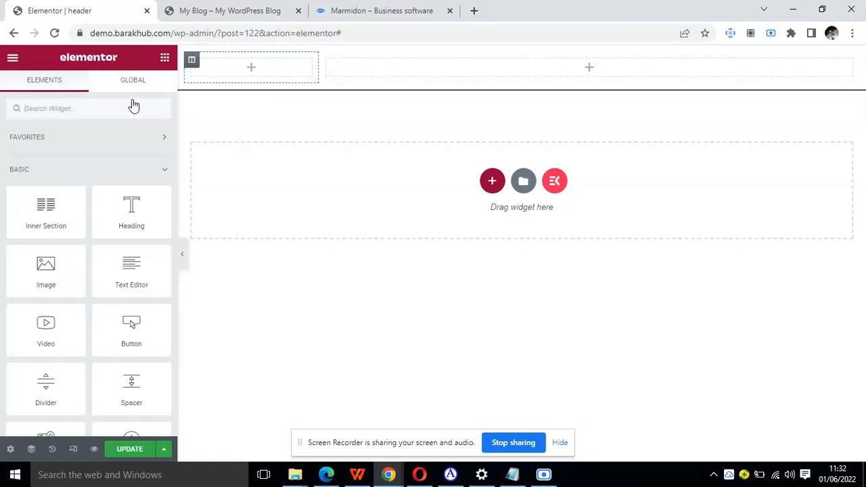
left_click_drag(45, 275, 224, 73)
left_click(120, 180)
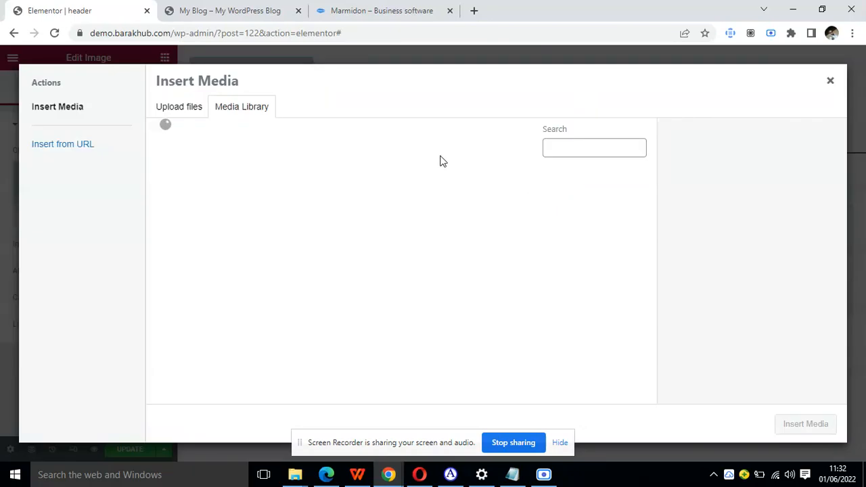
left_click(318, 206)
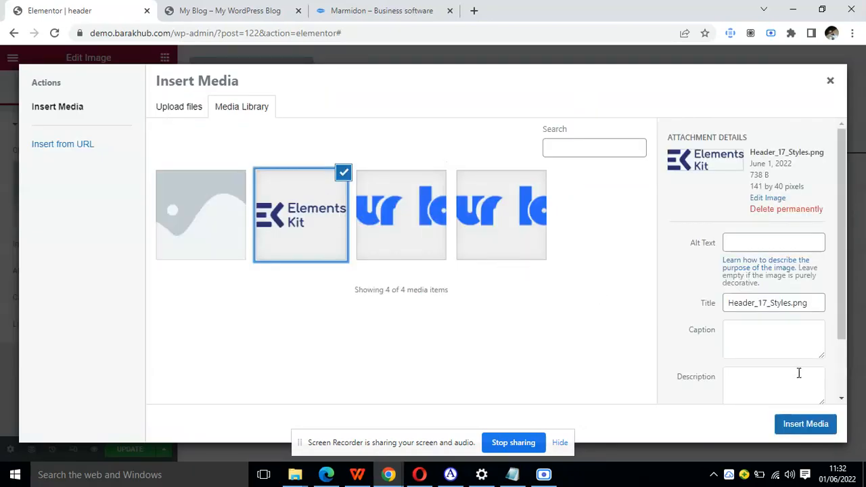
left_click(804, 424)
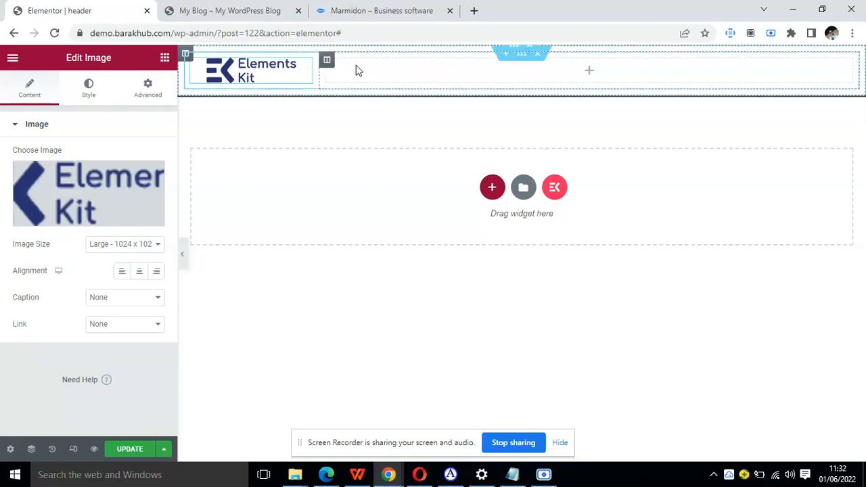
left_click(164, 58)
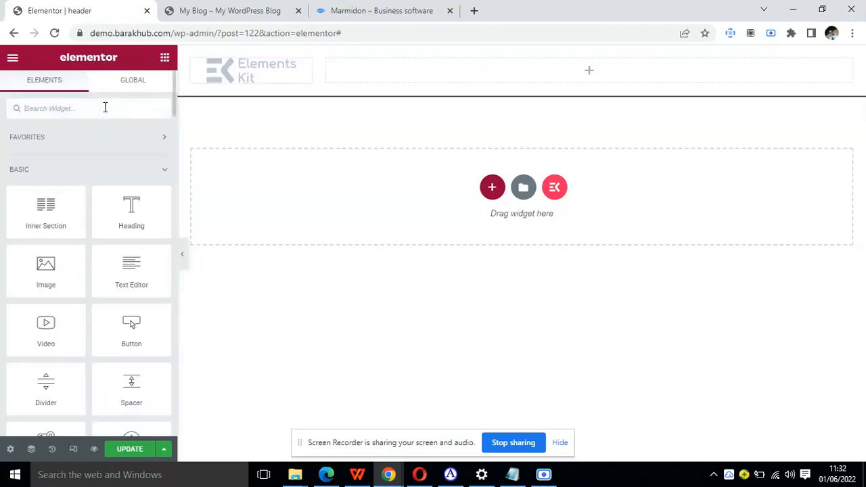
type("navig")
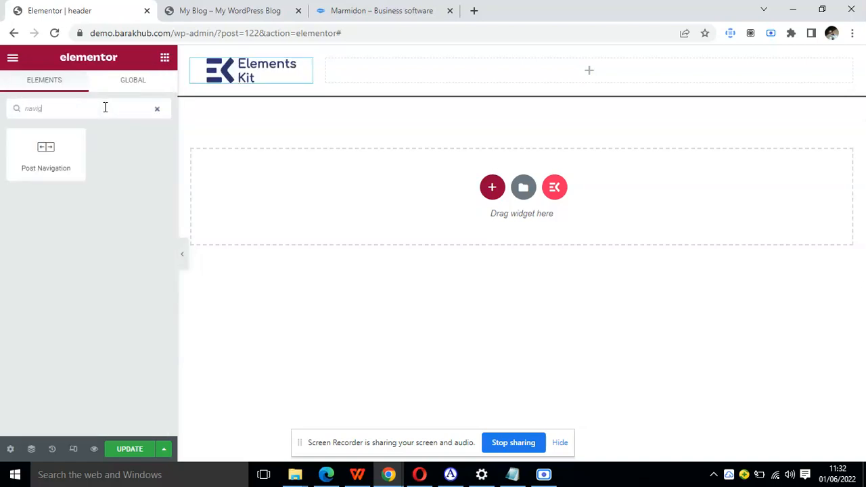
key("BackSpace")
key("BackSpace")
key("BackSpace")
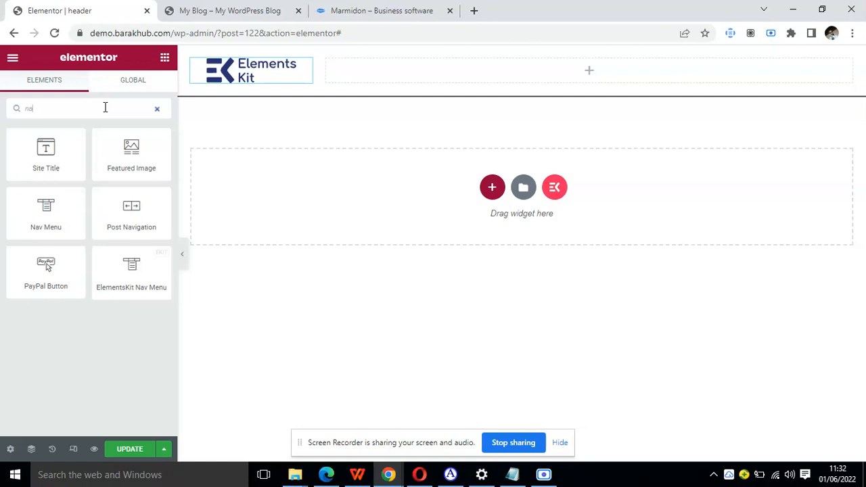
type("v")
key("BackSpace")
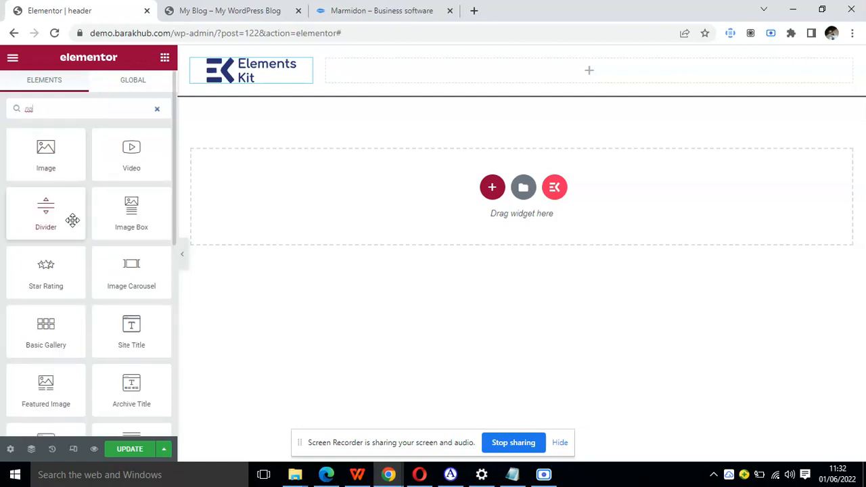
key("BackSpace")
key("BackSpace")
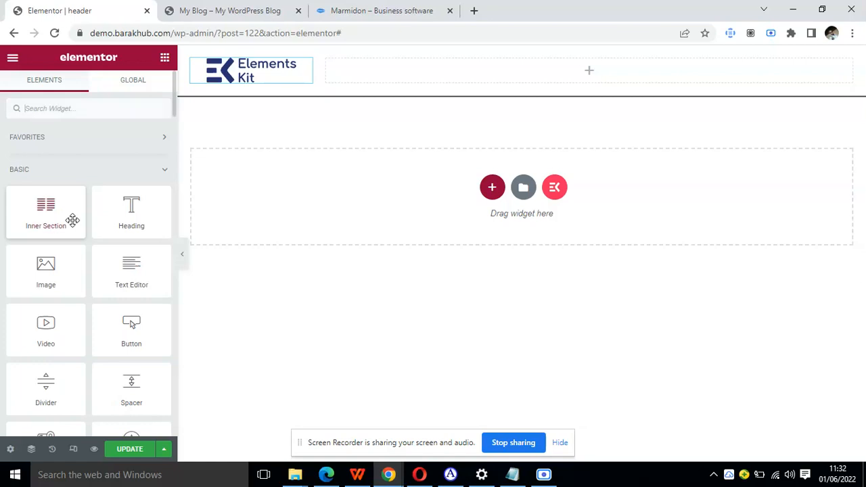
Add an ElementsKit Nav Menu widget to the inner section's wide empty column and assign it the primary menu.
type("menu")
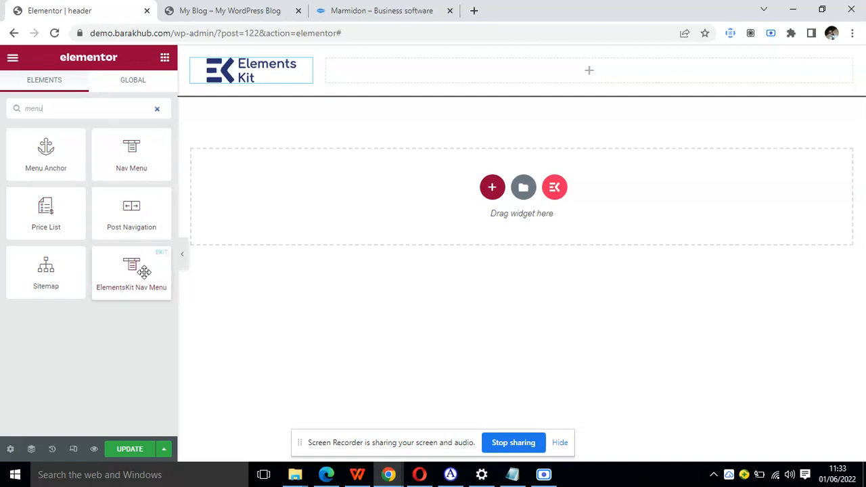
left_click_drag(144, 271, 462, 80)
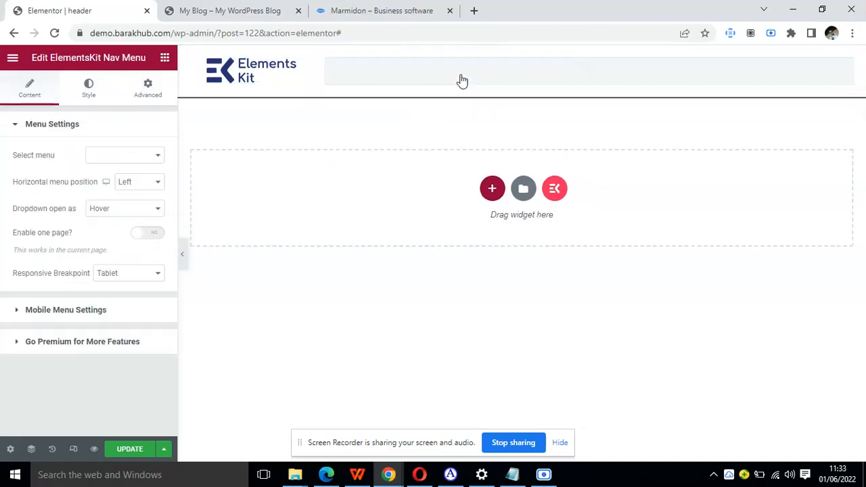
left_click(155, 158)
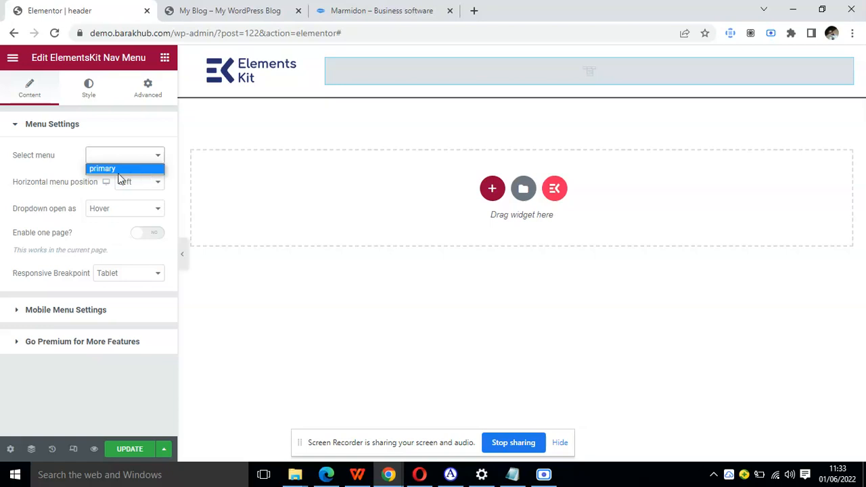
left_click(111, 171)
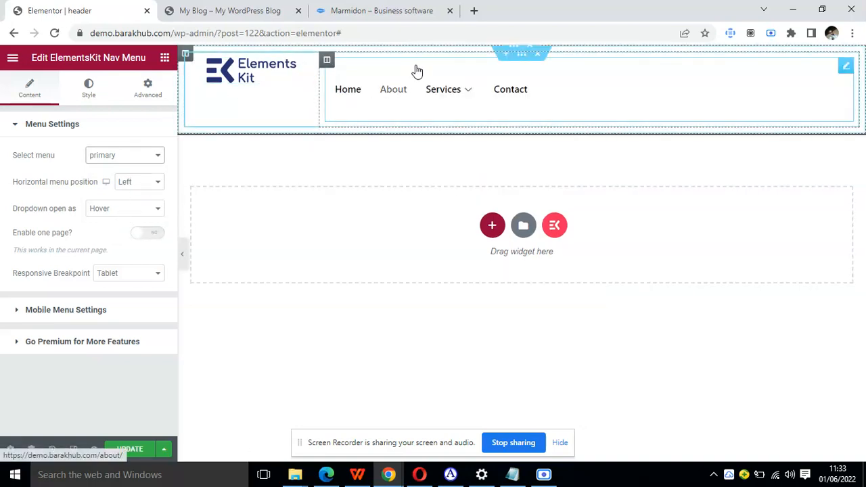
Set the navigation menu's wrapper height to 40 px.
left_click(89, 91)
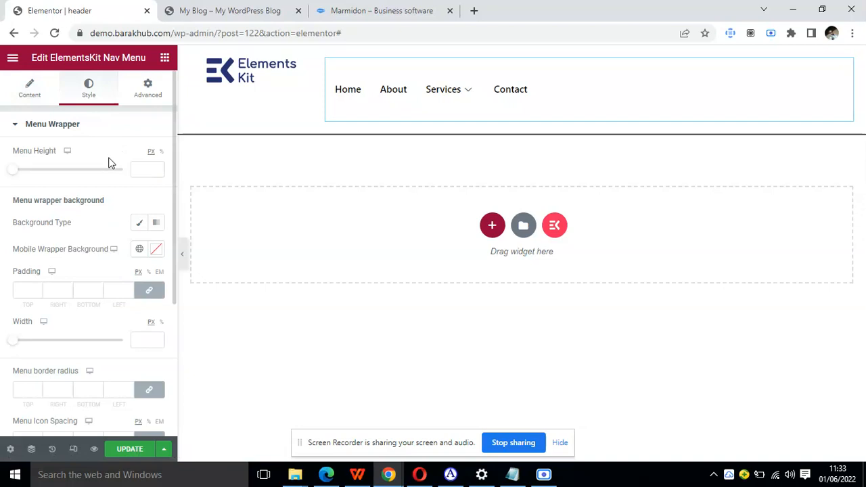
left_click(135, 168)
type("40")
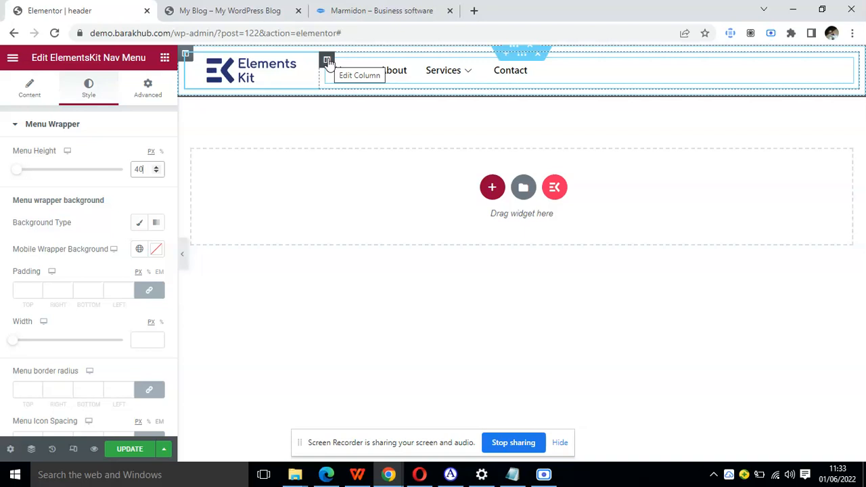
Duplicate the navigation menu column and set the logo column's width to 10%.
right_click(328, 61)
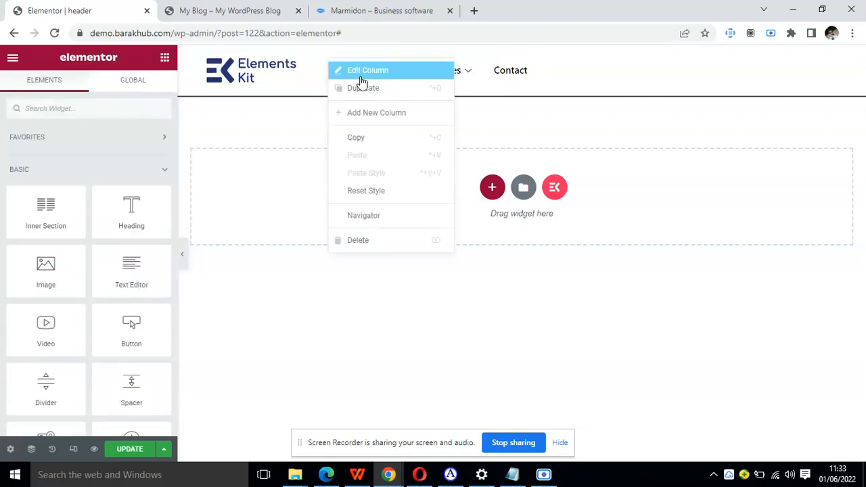
left_click(373, 88)
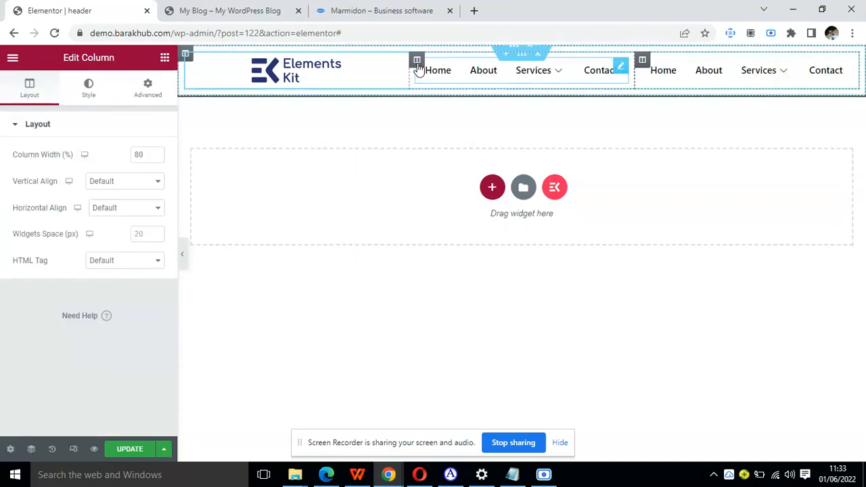
left_click(191, 62)
left_click(143, 154)
type("10")
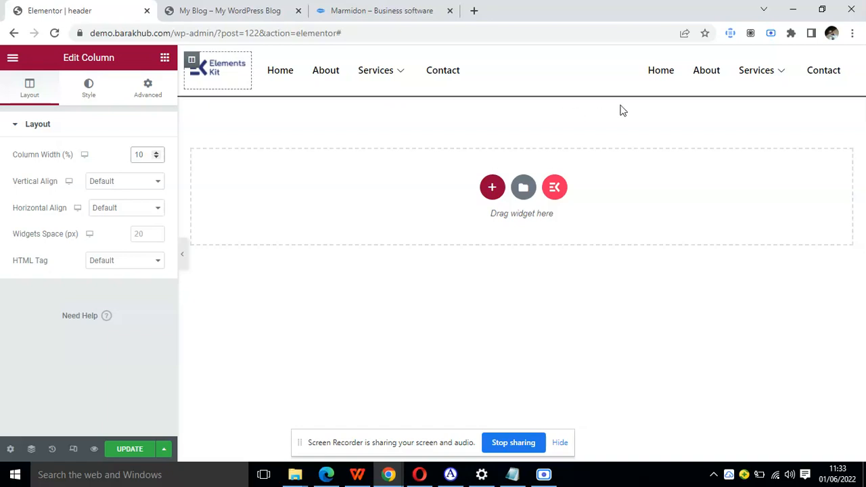
Set the duplicated menu column's width to 20%.
left_click(639, 60)
left_click(136, 157)
type("10")
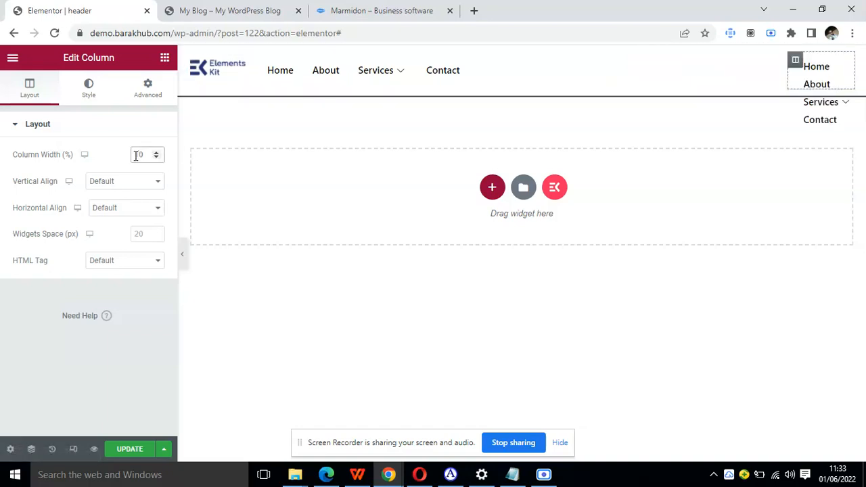
type("20")
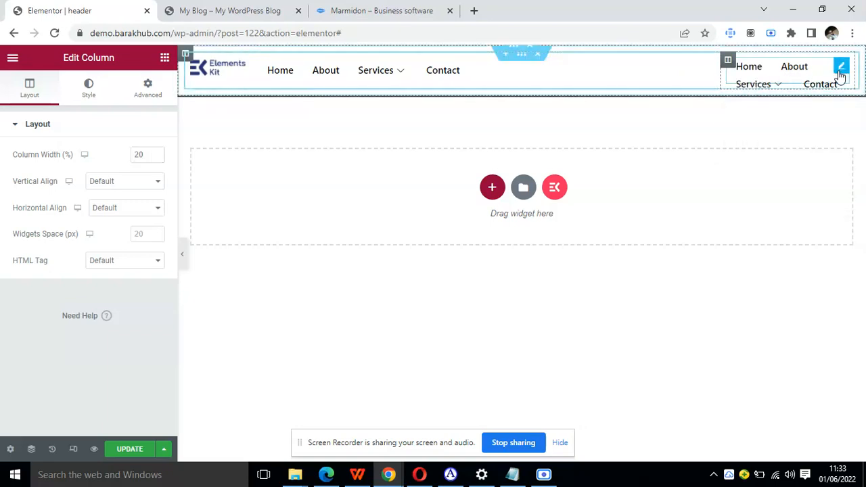
Delete the nav menu widget from the duplicated column and place a standard Button widget there instead.
right_click(839, 74)
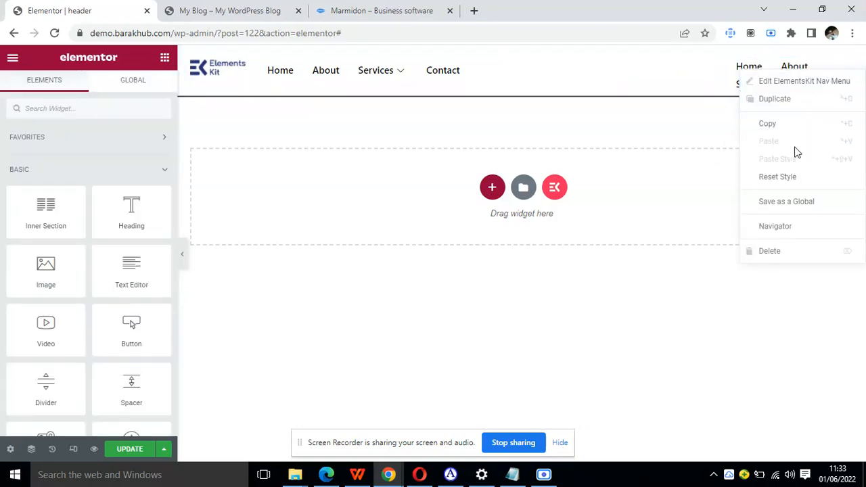
left_click(776, 259)
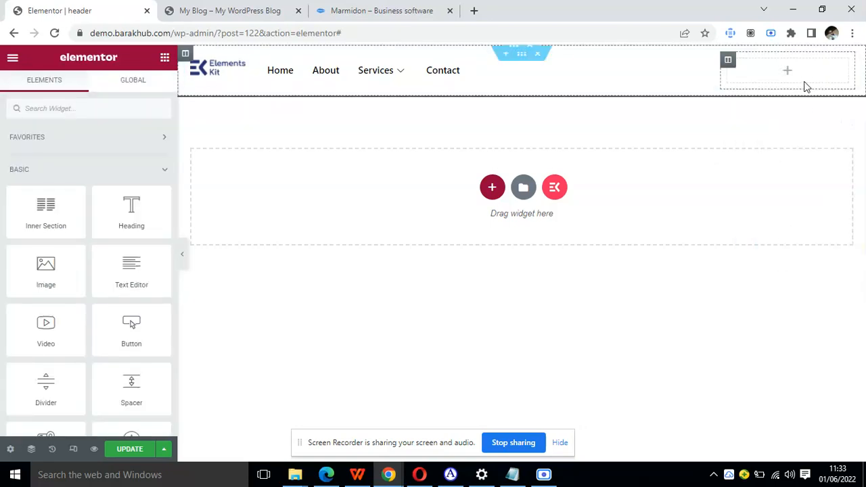
left_click(129, 115)
type("but")
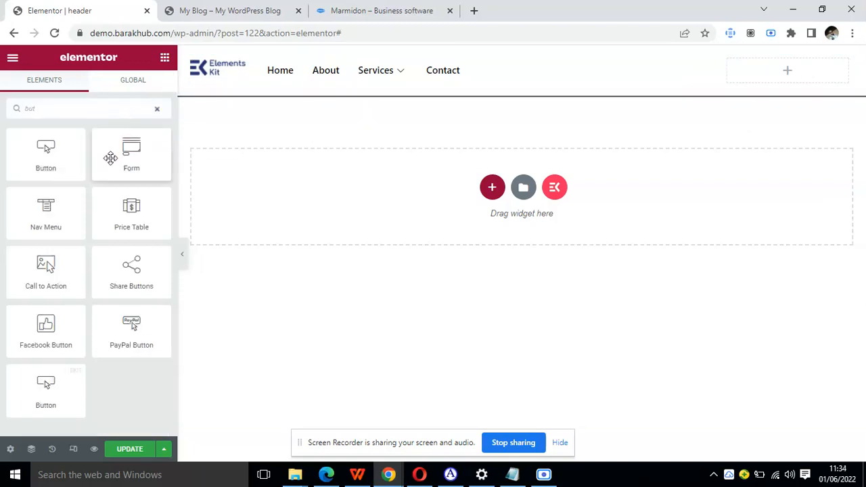
left_click_drag(72, 155, 749, 81)
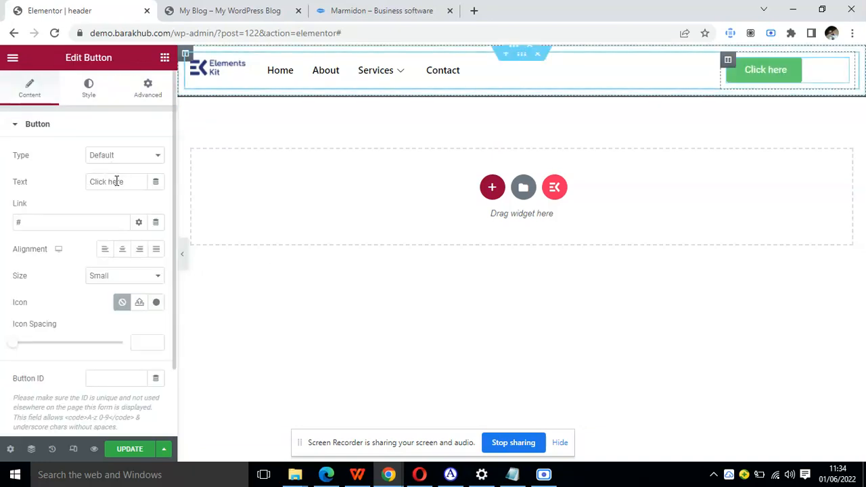
Set the header button's text to Donate.
double_click(112, 183)
triple_click(111, 182)
type("make")
key("BackSpace")
key("BackSpace")
key("BackSpace")
key("BackSpace")
type("M")
key("BackSpace")
type("Mak")
type("e")
key("BackSpace")
key("BackSpace")
key("BackSpace")
key("BackSpace")
type("Donate")
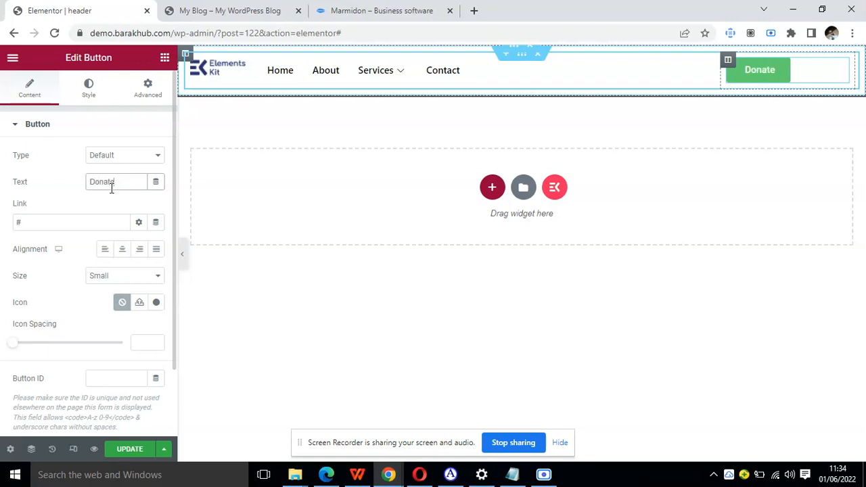
Set the header button's text to Make Appointment.
double_click(112, 189)
type("Make")
type(" Appointment")
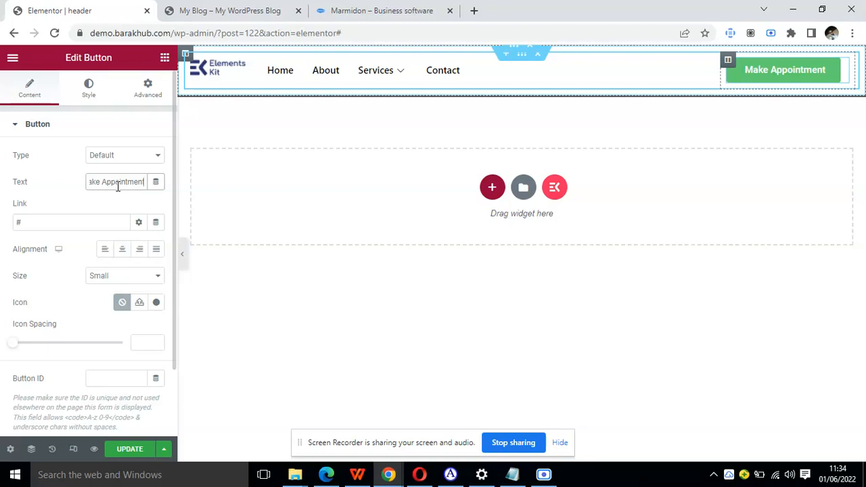
Set the button's background to the global Theme Color 1 and update the header template.
left_click(94, 100)
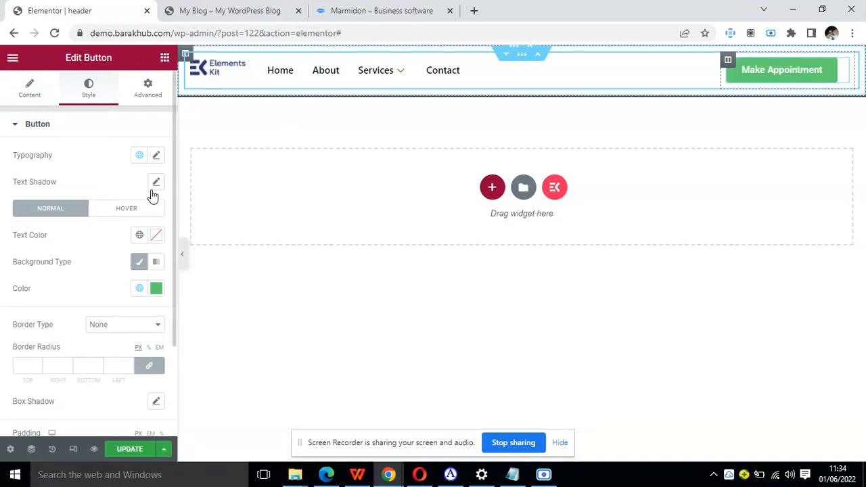
left_click(138, 291)
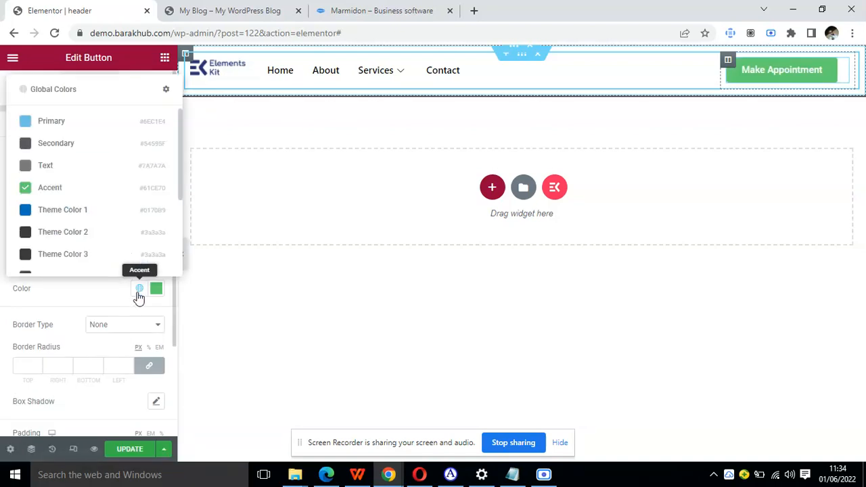
left_click(52, 219)
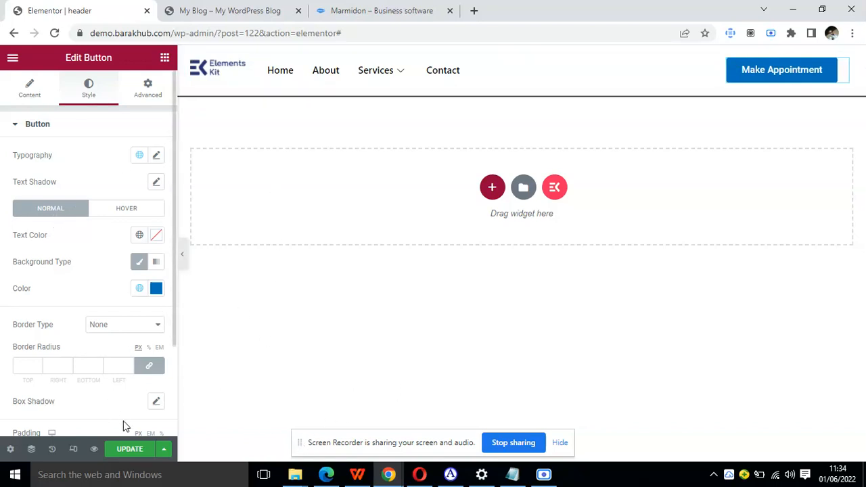
left_click(130, 450)
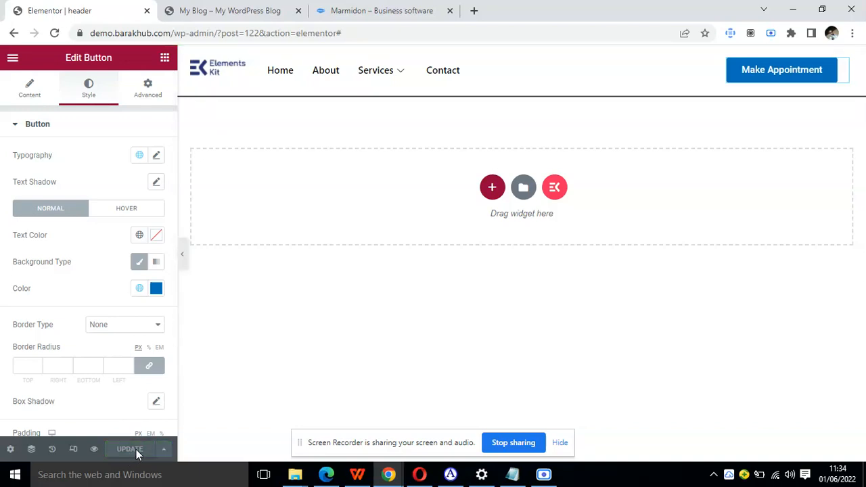
Reload the live homepage, examine the header's button and Services submenu, and return to the header template editor.
left_click(247, 8)
left_click(55, 33)
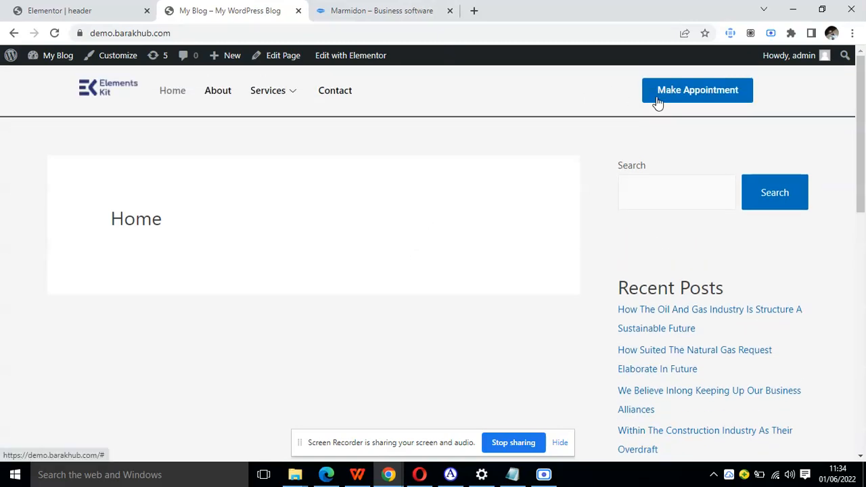
mouse_move(295, 93)
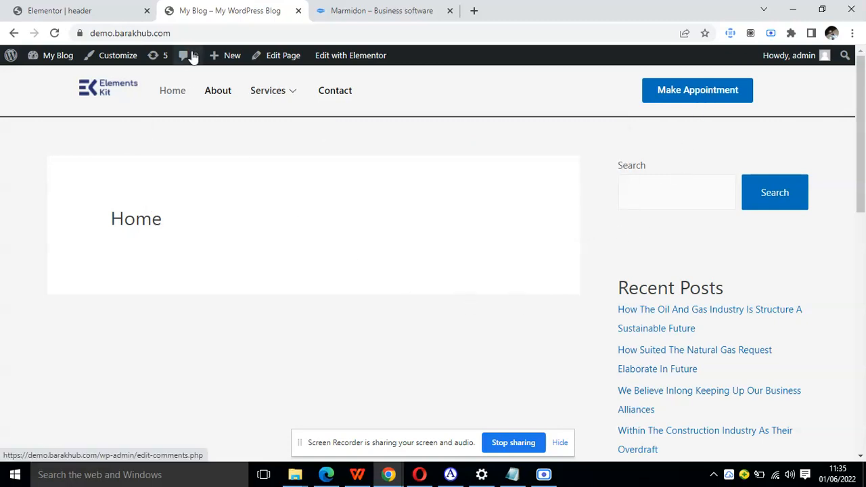
left_click(18, 8)
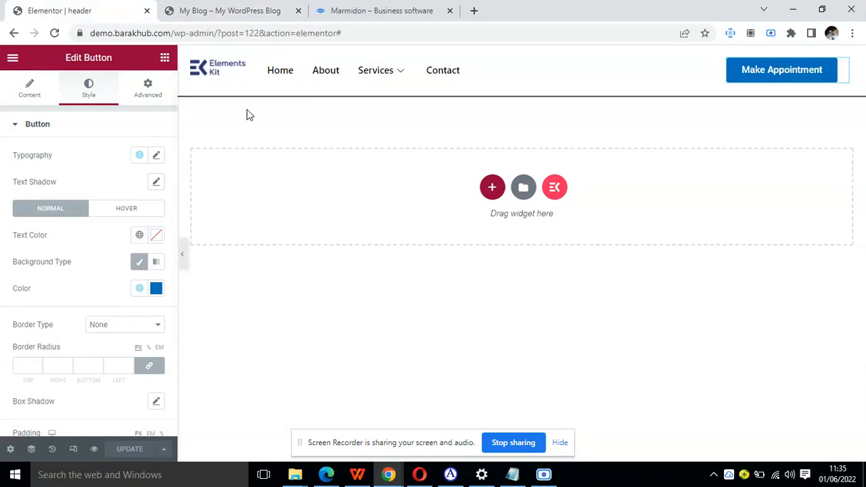
left_click(248, 8)
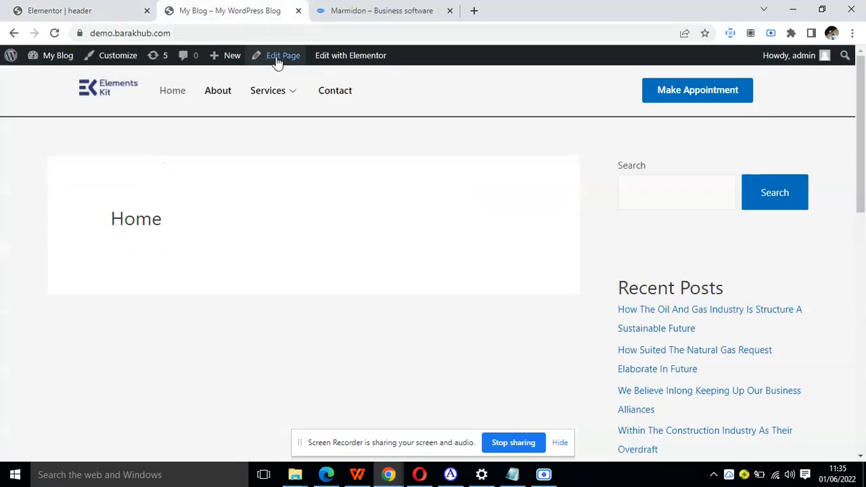
mouse_move(265, 92)
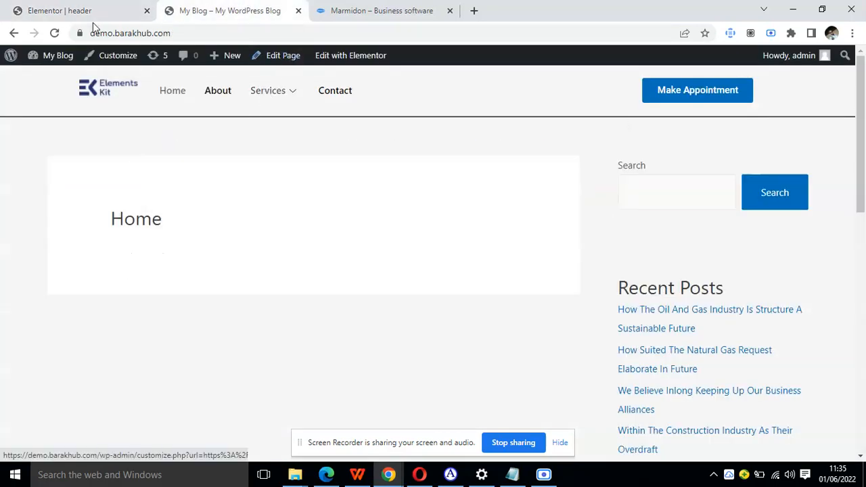
left_click(77, 8)
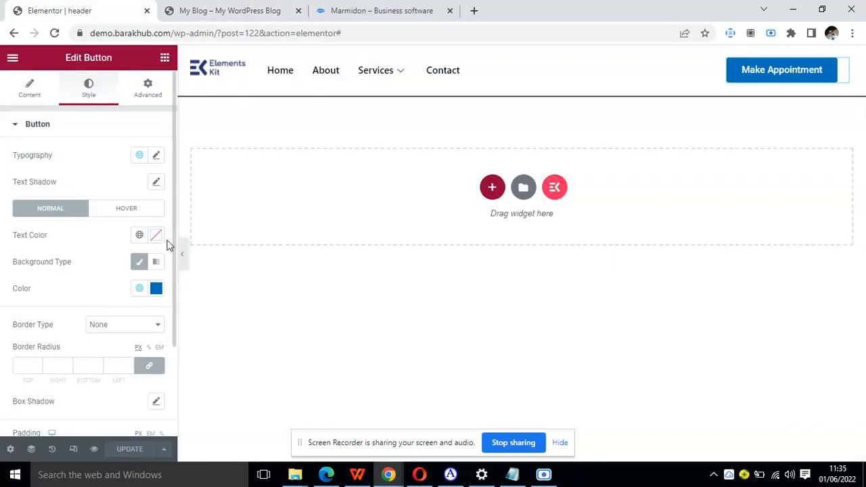
scroll(129, 350, "down", 2)
scroll(130, 349, "up", 2)
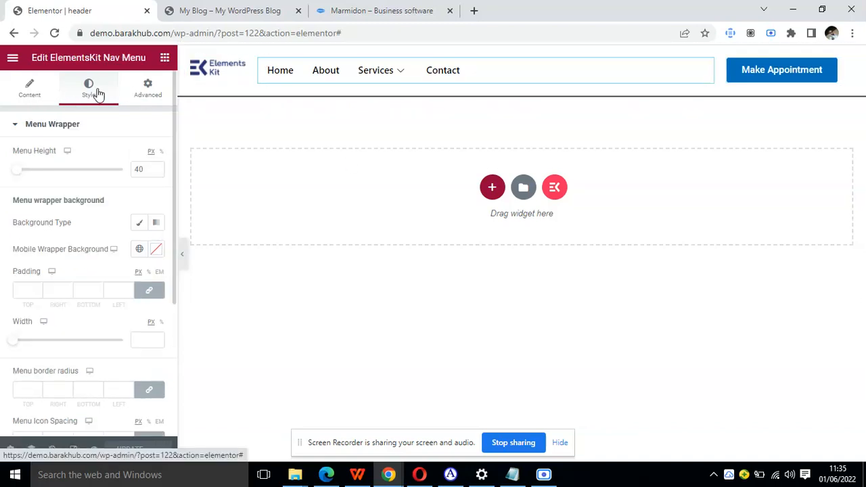
left_click(13, 58)
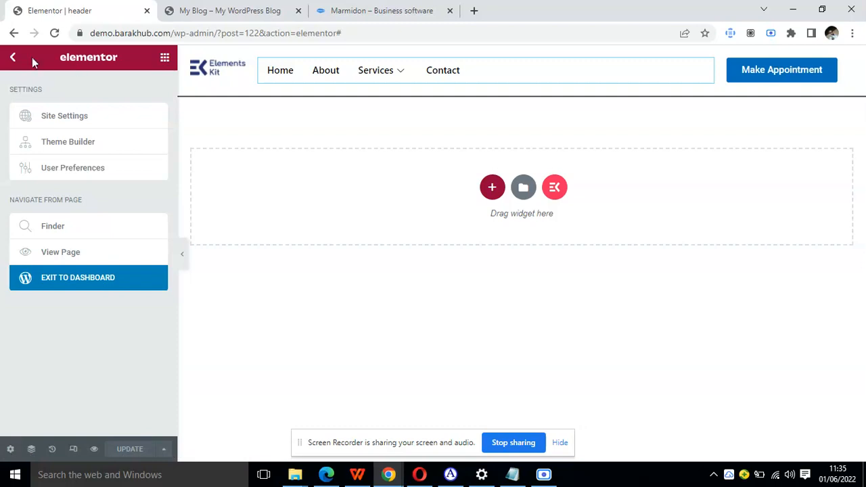
left_click(16, 58)
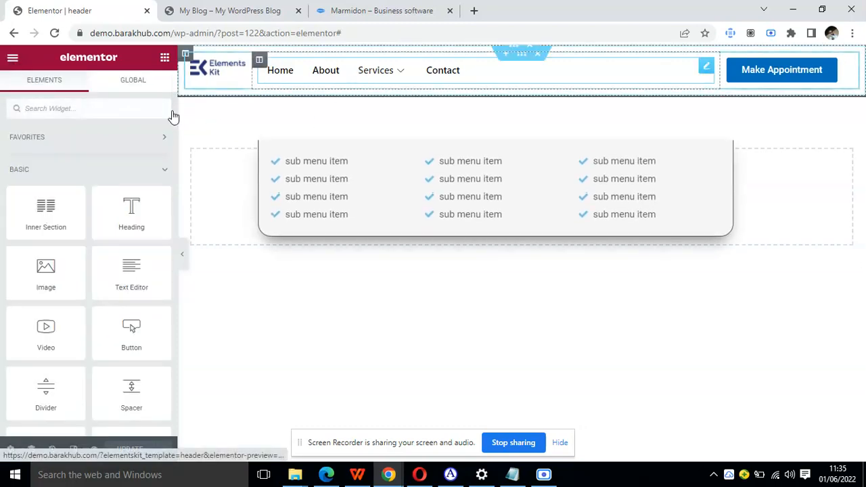
Set the navigation menu's horizontal position to Center and update the header template.
left_click(491, 81)
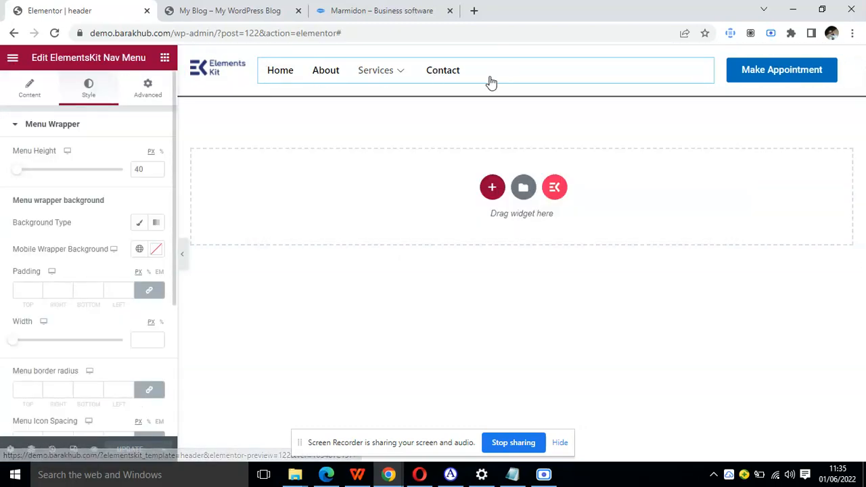
left_click(29, 100)
left_click(140, 184)
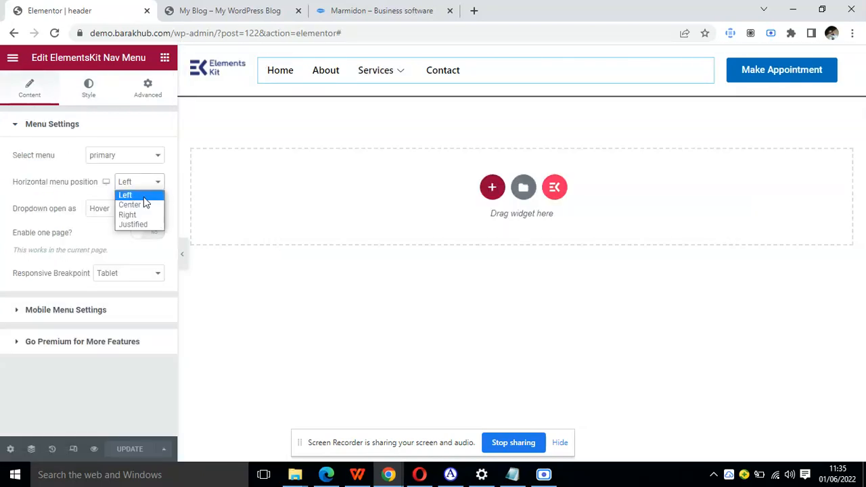
left_click(142, 205)
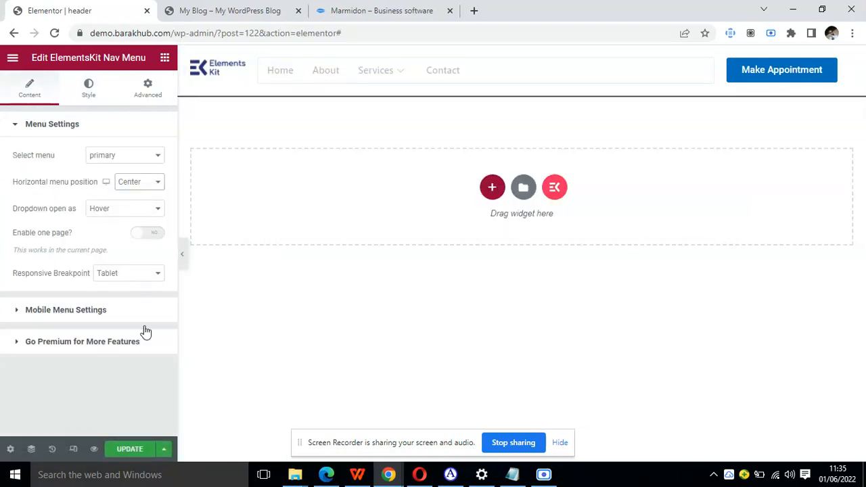
left_click(136, 448)
Open the WordPress dashboard in a new browser tab beside the header template and go to the site's menu editor.
left_click(247, 6)
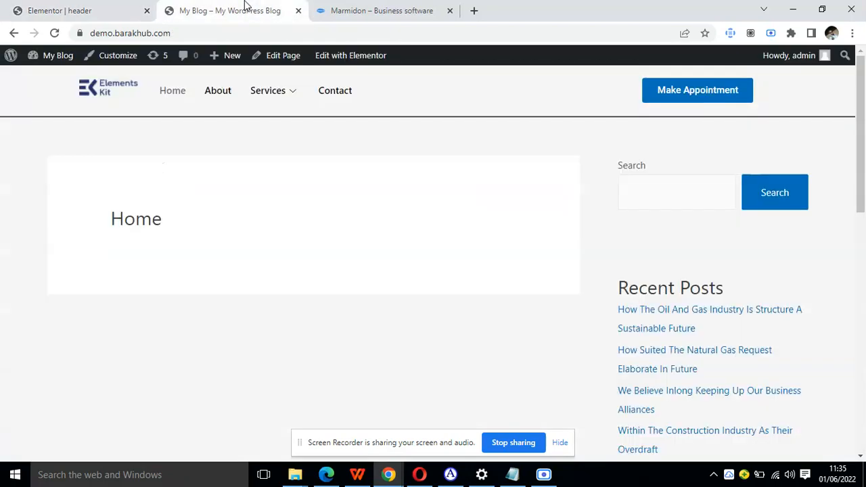
mouse_move(47, 57)
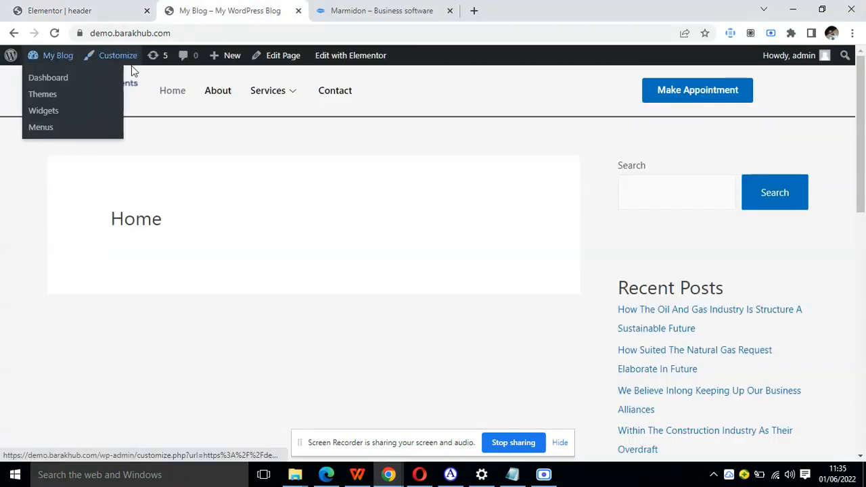
right_click(45, 78)
left_click(53, 82)
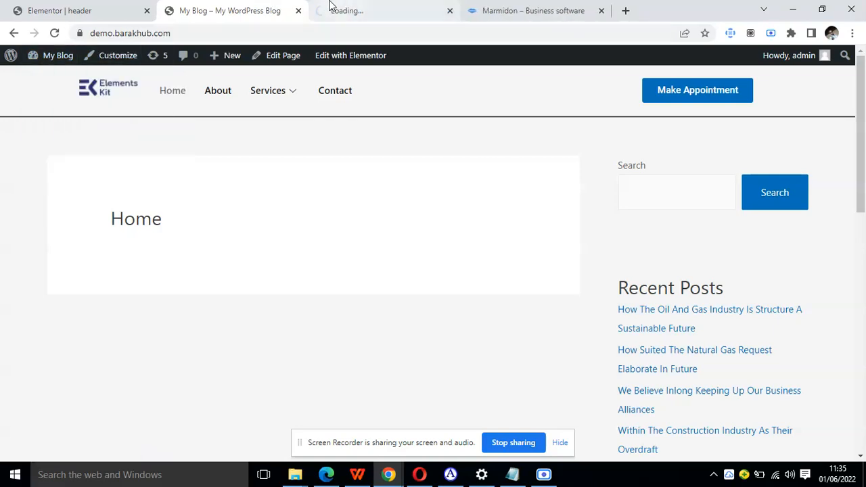
left_click_drag(299, 6, 227, 5)
left_click(386, 7)
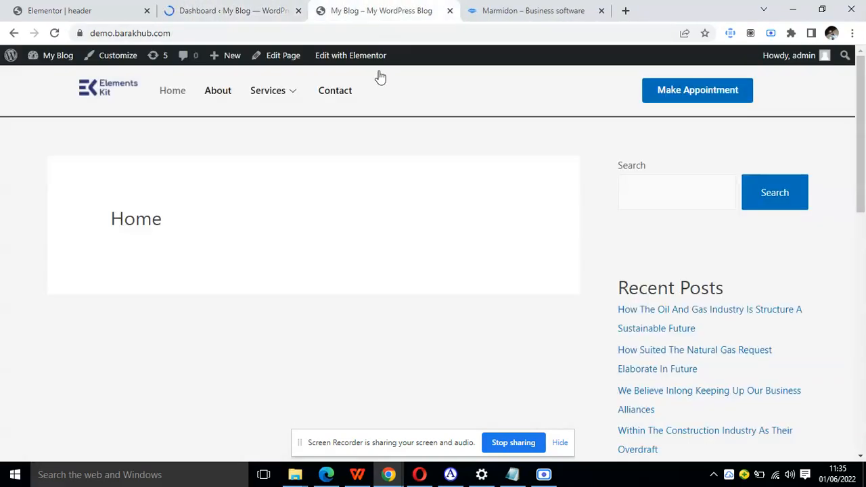
left_click(280, 7)
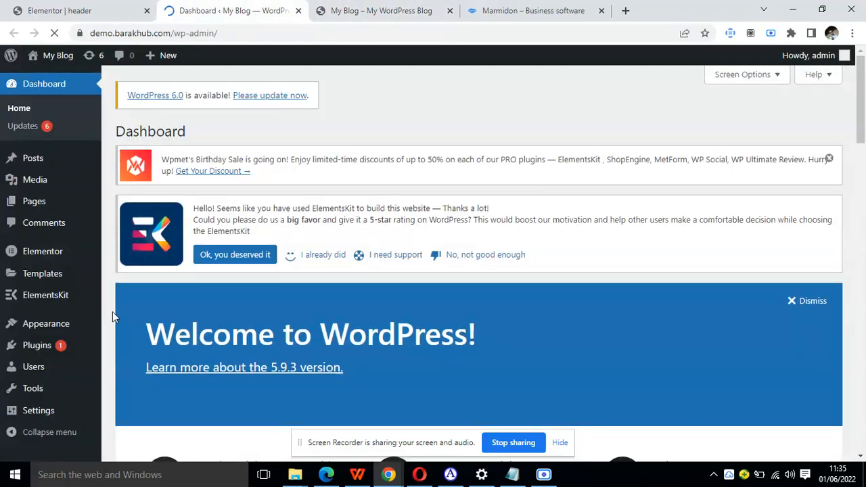
mouse_move(39, 301)
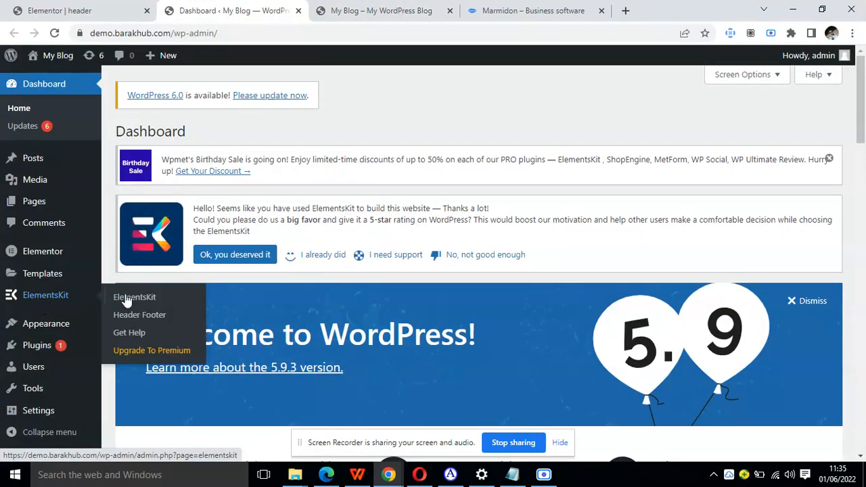
mouse_move(58, 324)
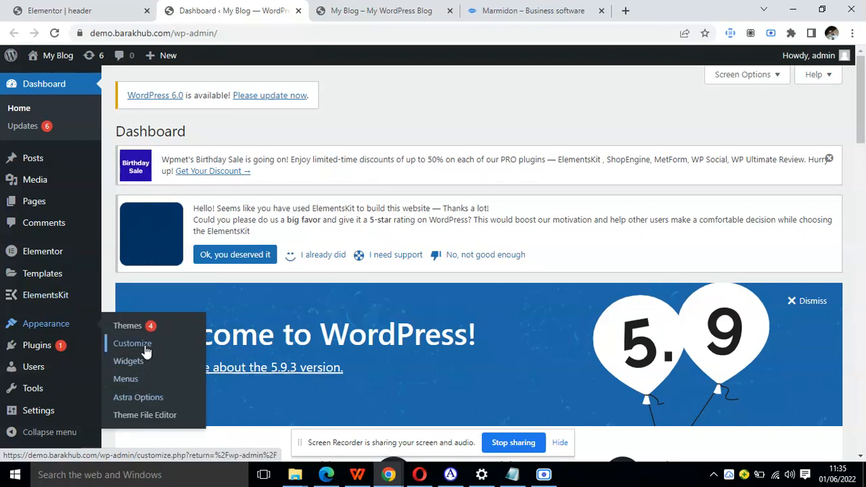
left_click(126, 380)
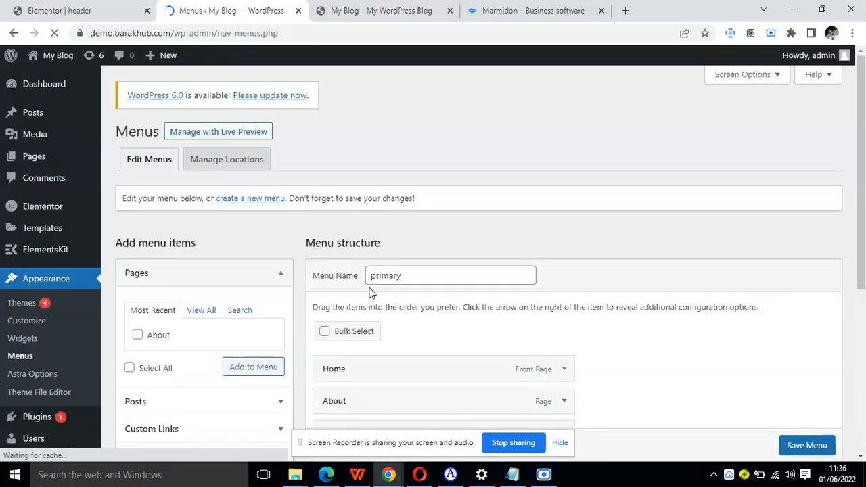
Examine the primary menu's ElementsKit Megamenu option and the Services item's mega menu settings.
scroll(369, 292, "down", 3)
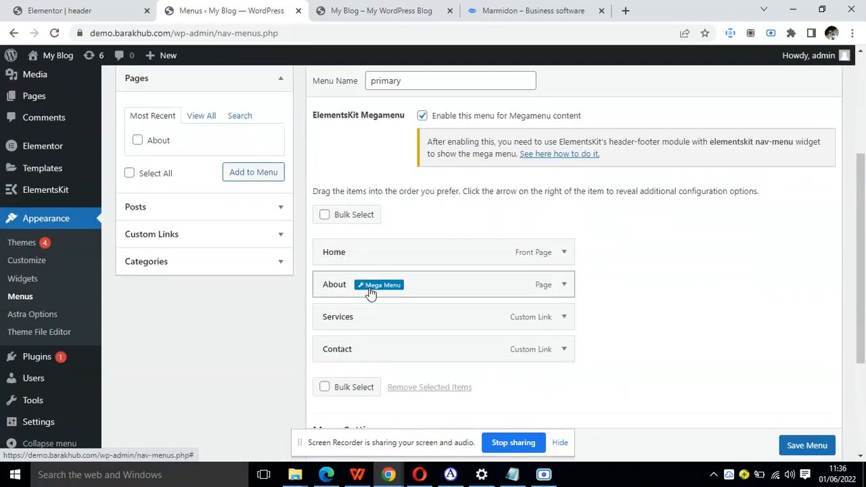
scroll(369, 292, "up", 1)
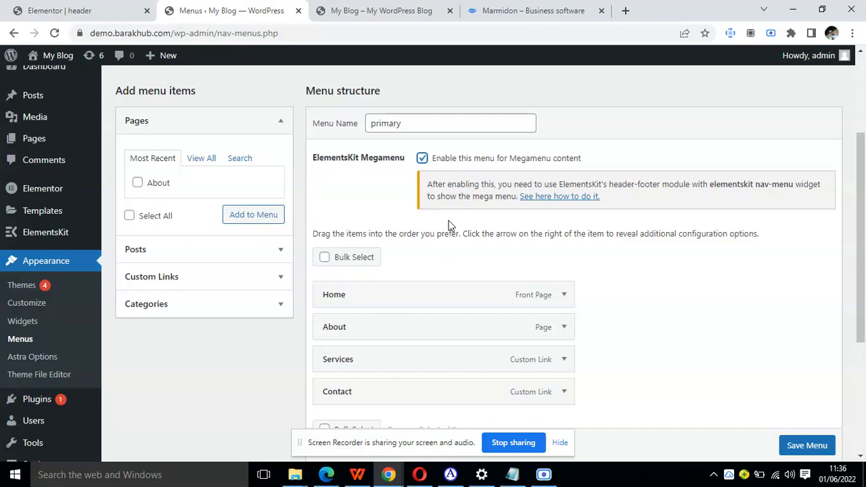
scroll(447, 225, "down", 1)
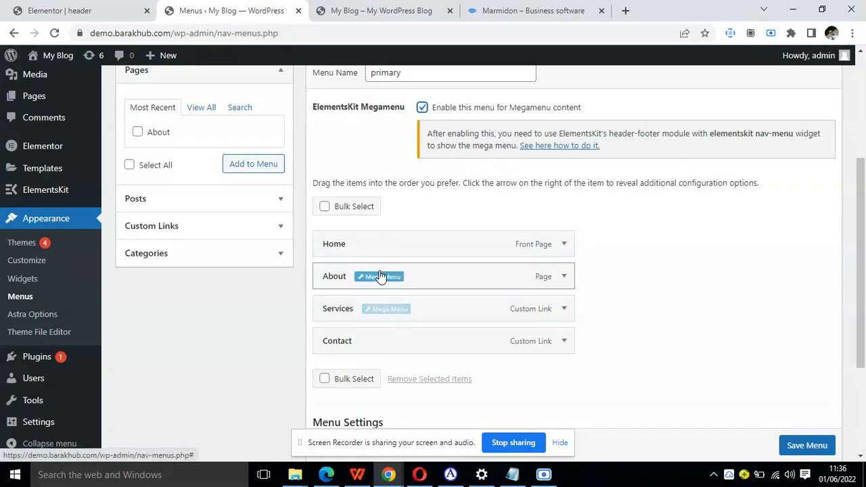
left_click(380, 310)
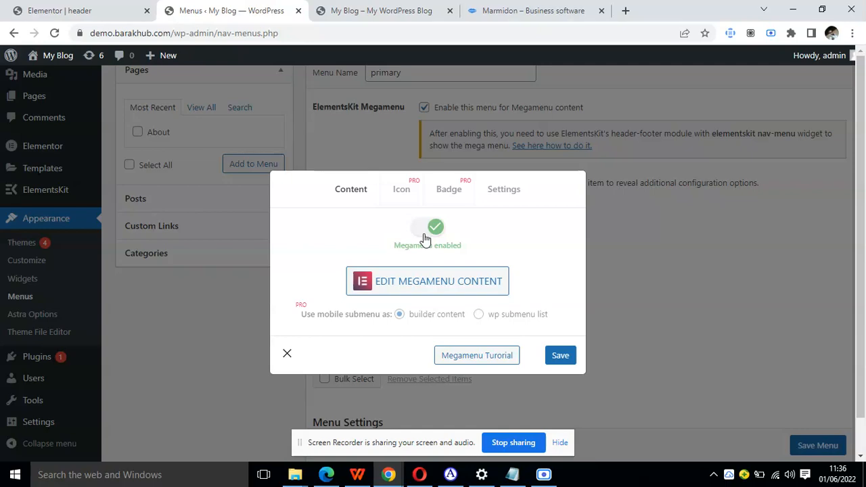
left_click(287, 353)
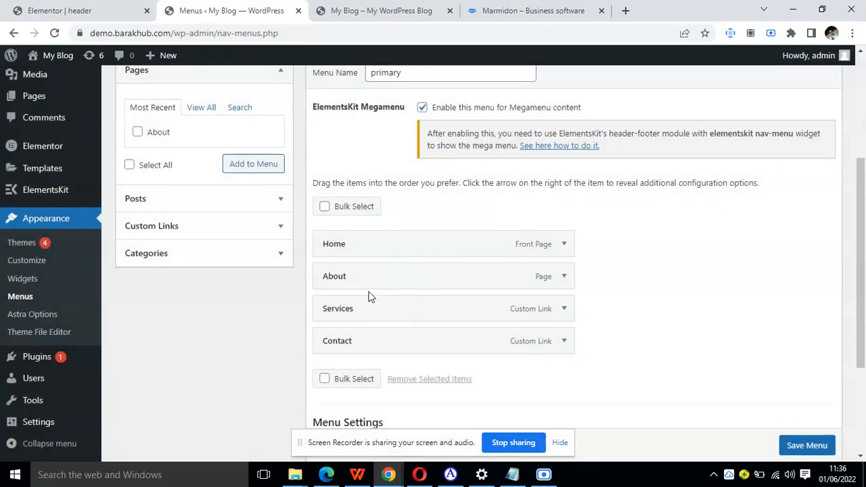
Enable the mega menu for the About item, save its settings and save the primary menu.
left_click(384, 280)
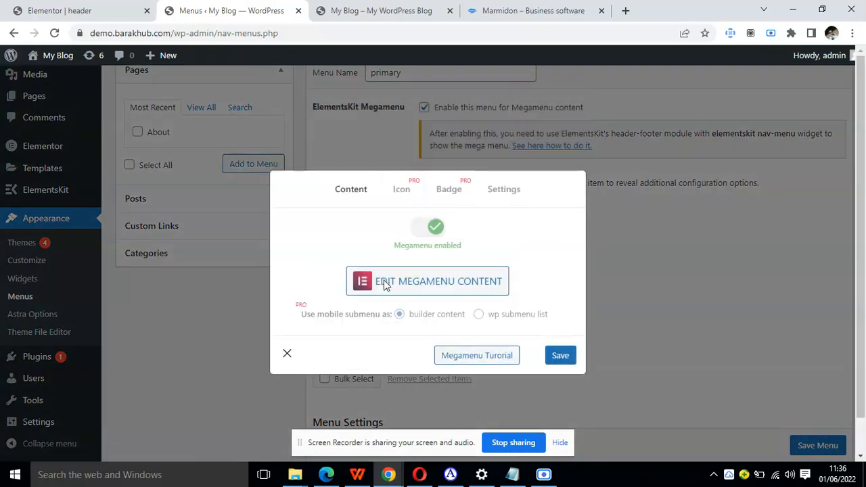
left_click(441, 230)
left_click(561, 359)
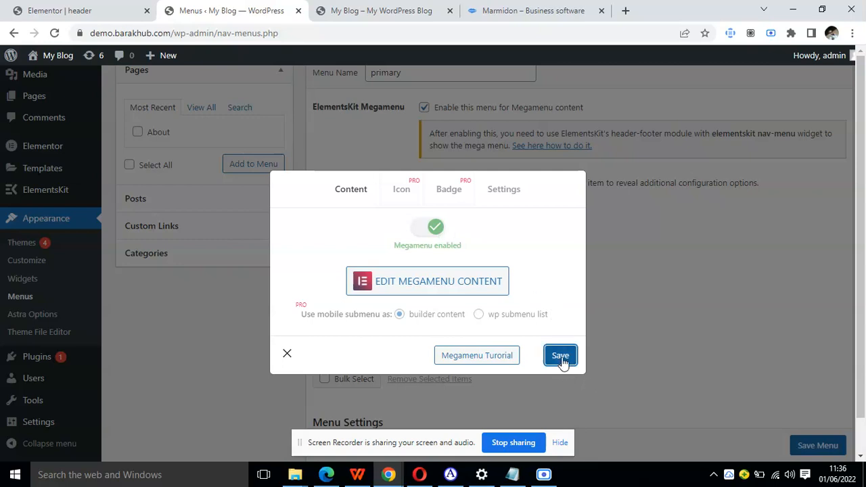
left_click(288, 363)
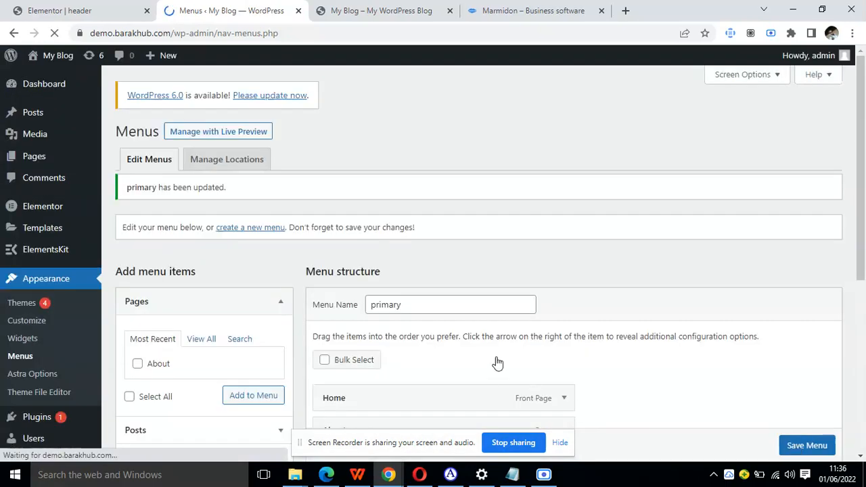
Open the About item's mega menu content for editing in the Elementor builder.
scroll(496, 361, "down", 4)
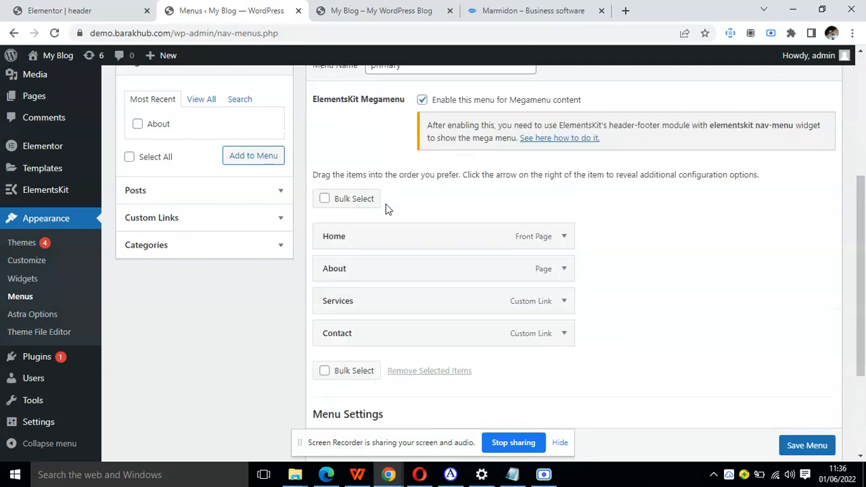
left_click(386, 269)
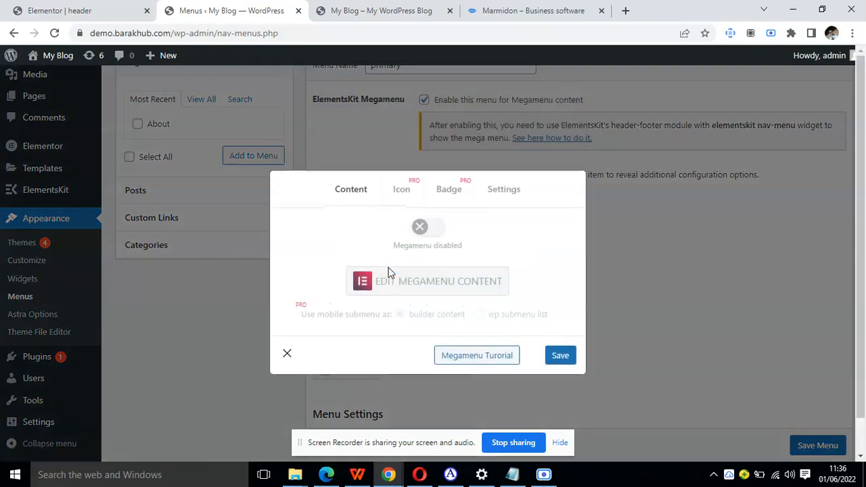
left_click(407, 292)
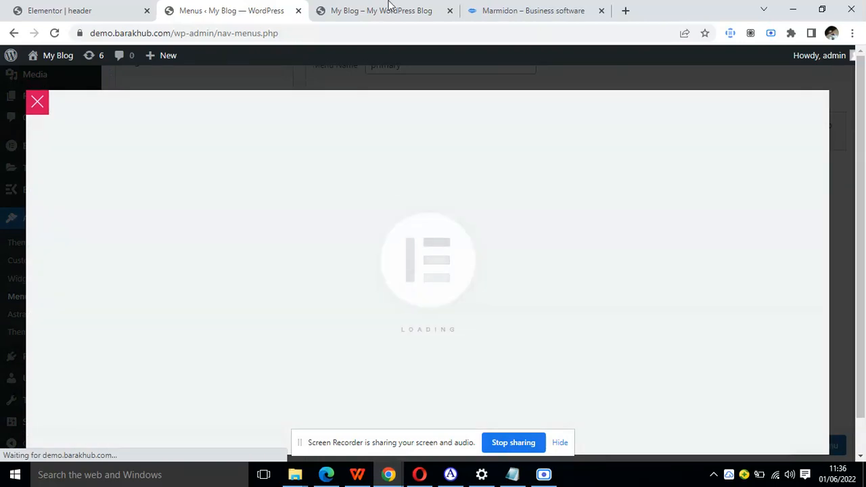
Reload the live homepage, examine the header menu's alignment and dropdown items, and compare it with the header template.
left_click(388, 8)
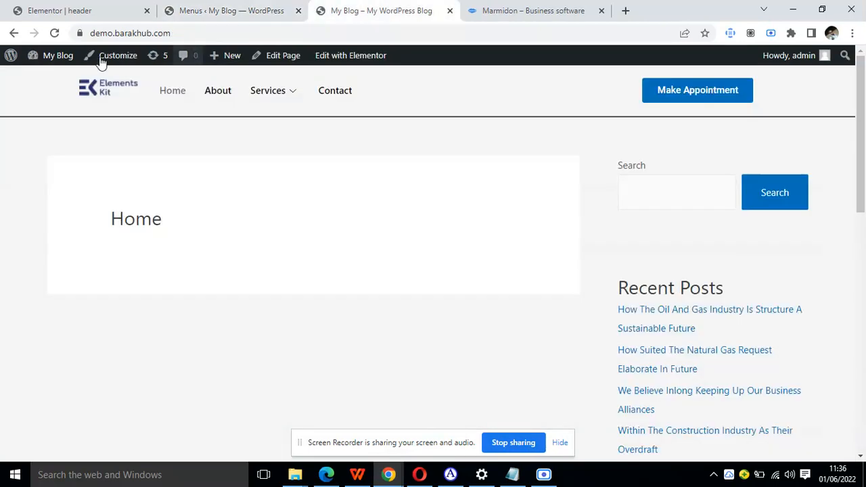
left_click(60, 39)
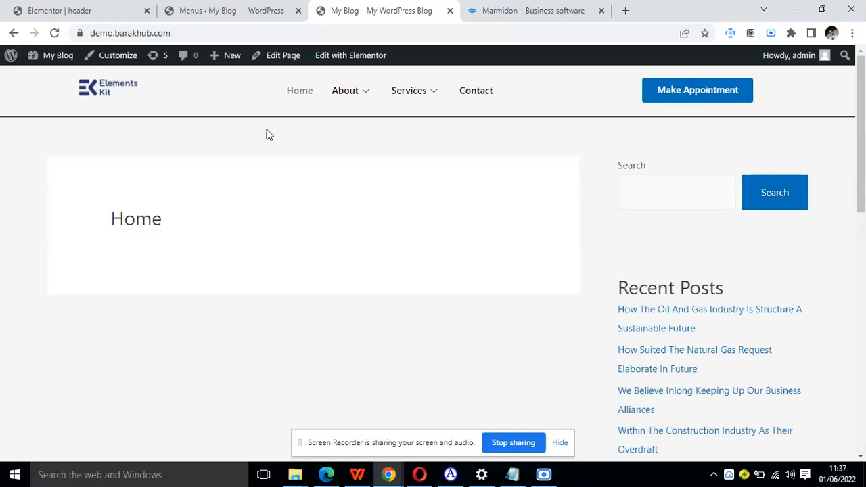
mouse_move(428, 100)
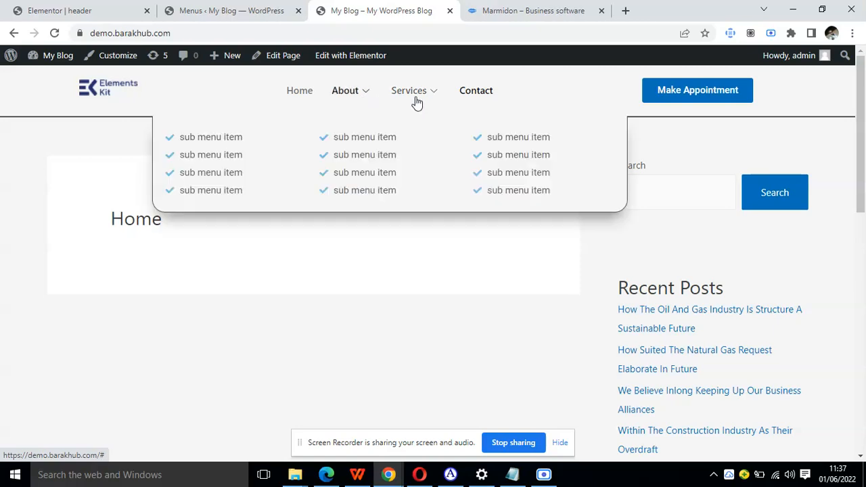
left_click(48, 8)
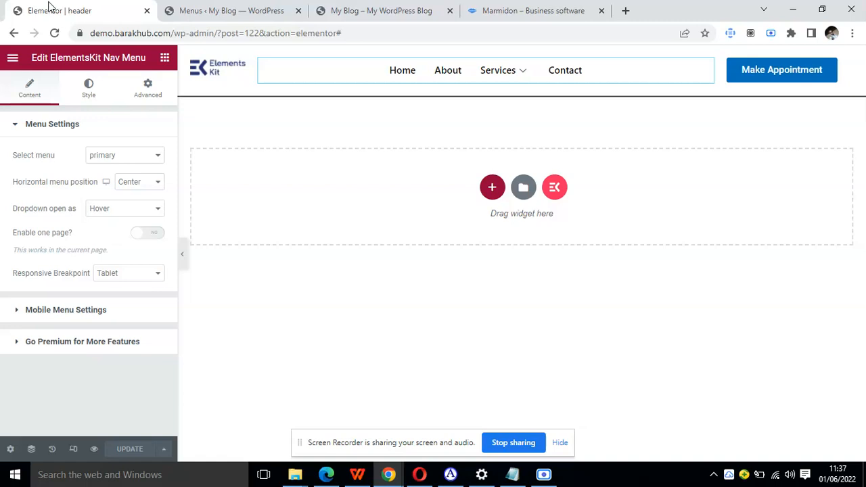
Add a single-column section to the About item's mega menu content.
left_click(233, 11)
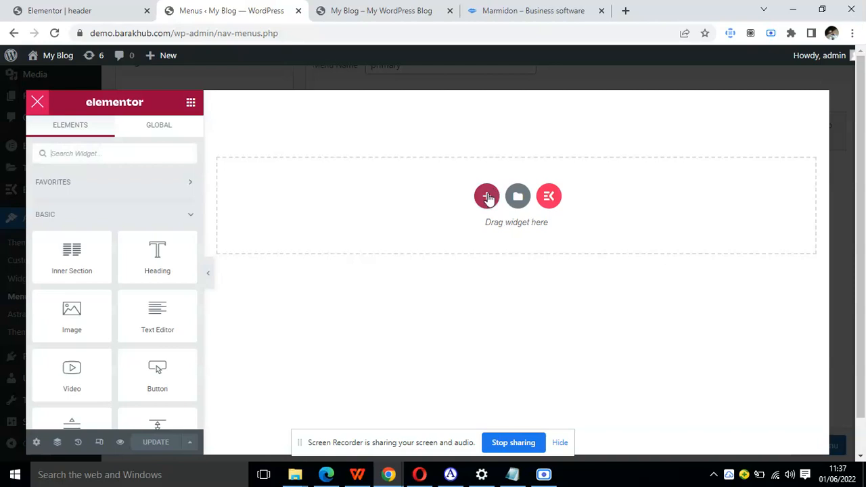
left_click(486, 197)
left_click(357, 233)
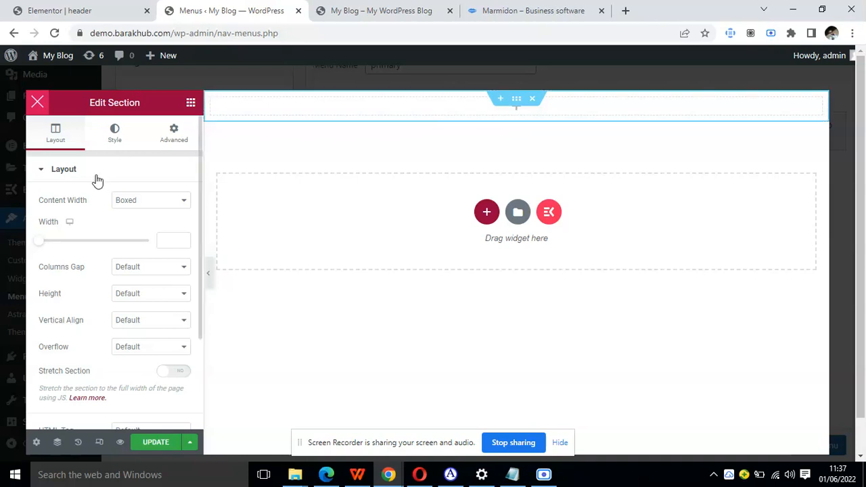
Insert an Inner Section into the new section and duplicate its first column to make three columns.
left_click(195, 102)
left_click_drag(61, 256, 331, 111)
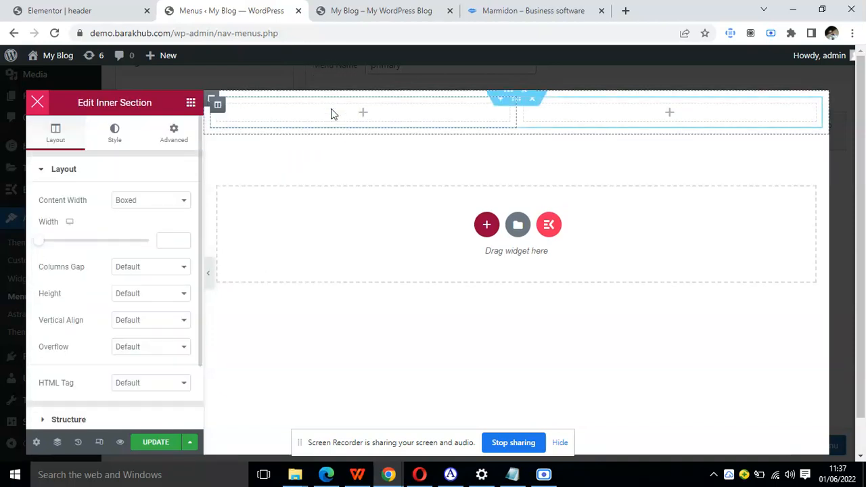
right_click(219, 107)
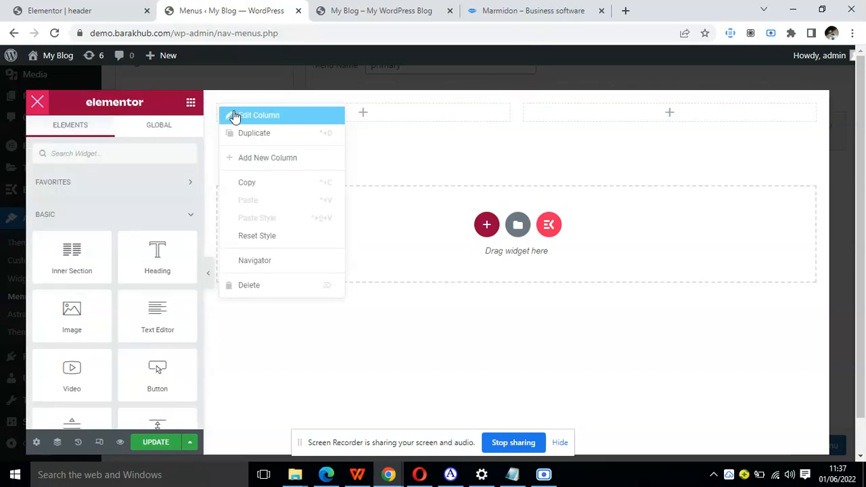
left_click(252, 134)
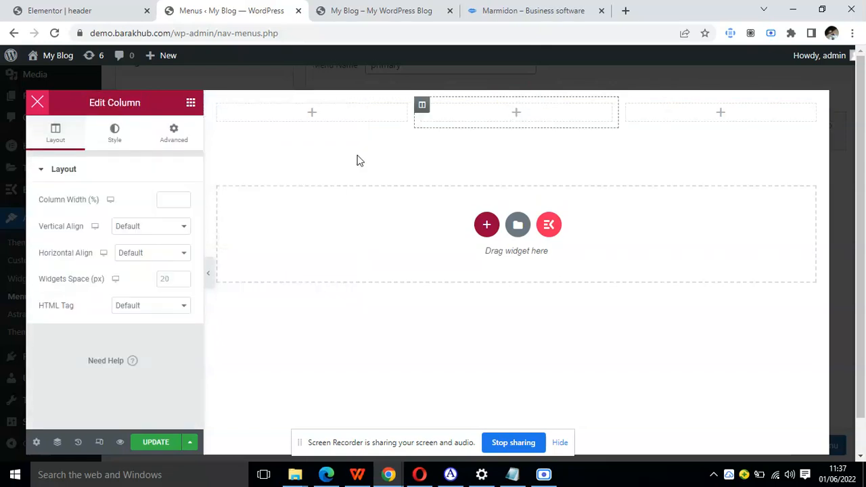
Give the outer section a Classic background in the global Theme Color 5.
mouse_move(499, 100)
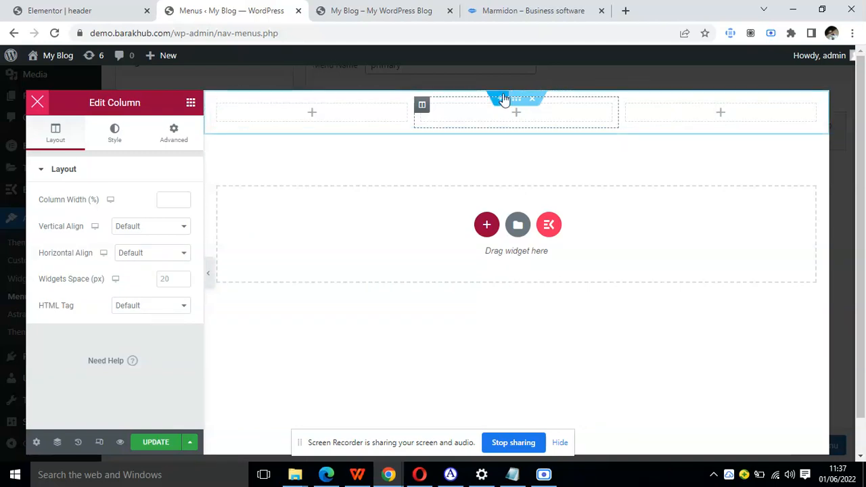
left_click(516, 98)
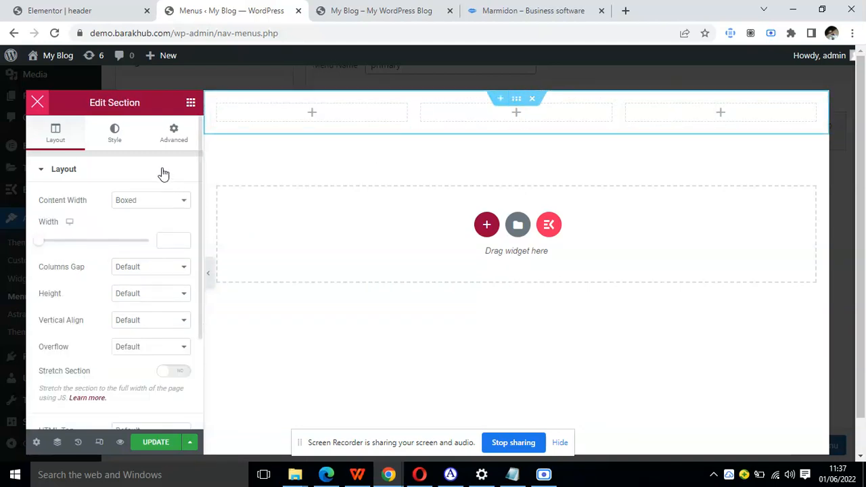
left_click(116, 135)
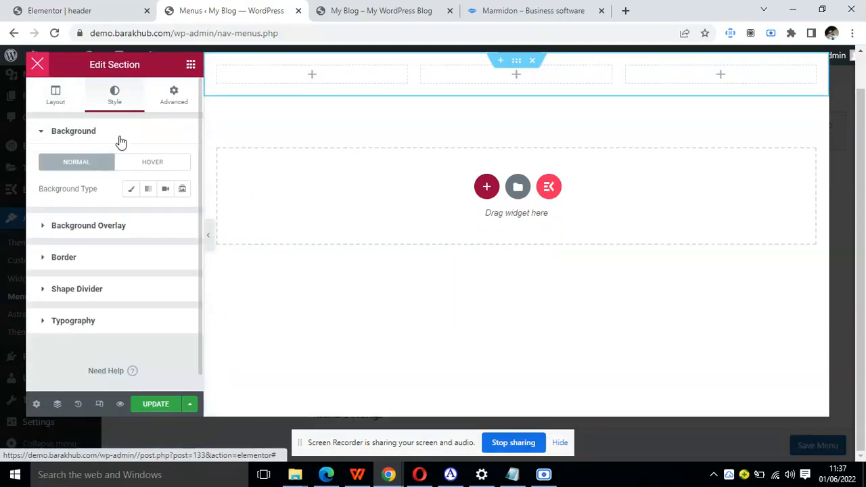
left_click(132, 190)
left_click(165, 215)
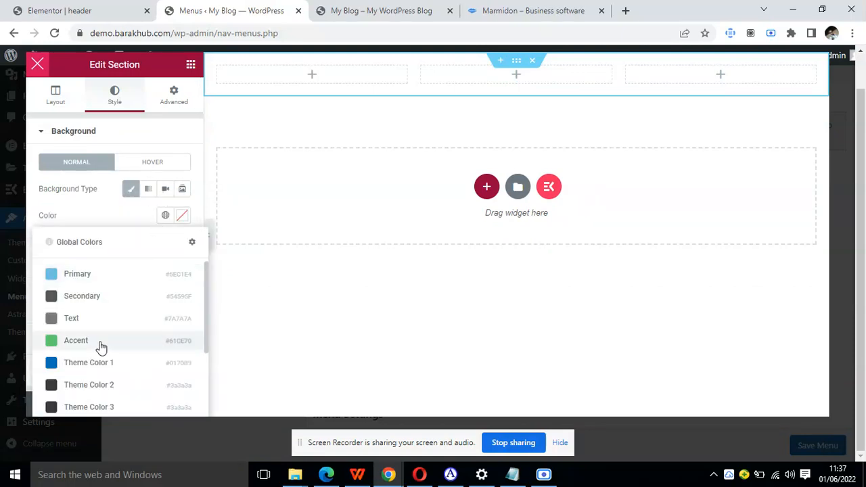
scroll(100, 347, "down", 2)
scroll(98, 367, "up", 1)
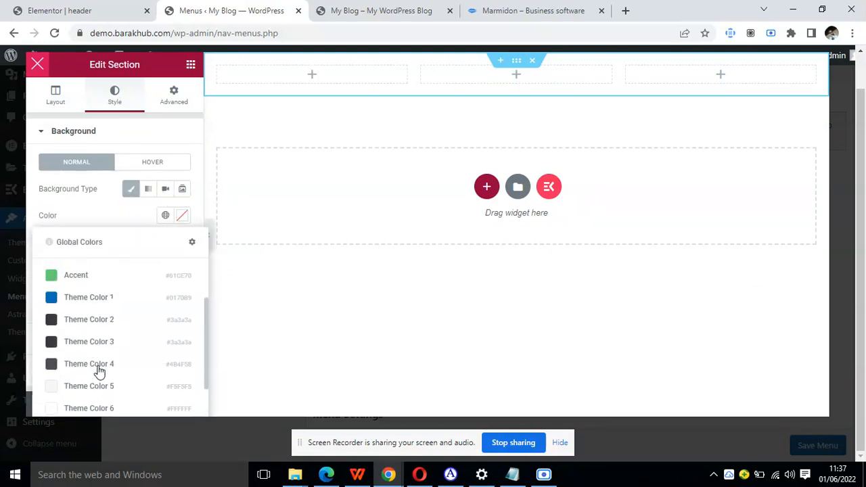
scroll(100, 362, "up", 1)
scroll(120, 317, "down", 2)
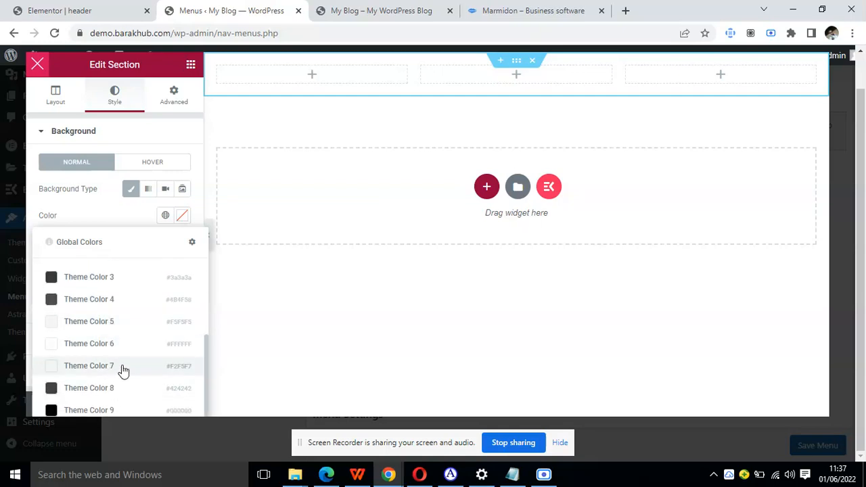
left_click(122, 330)
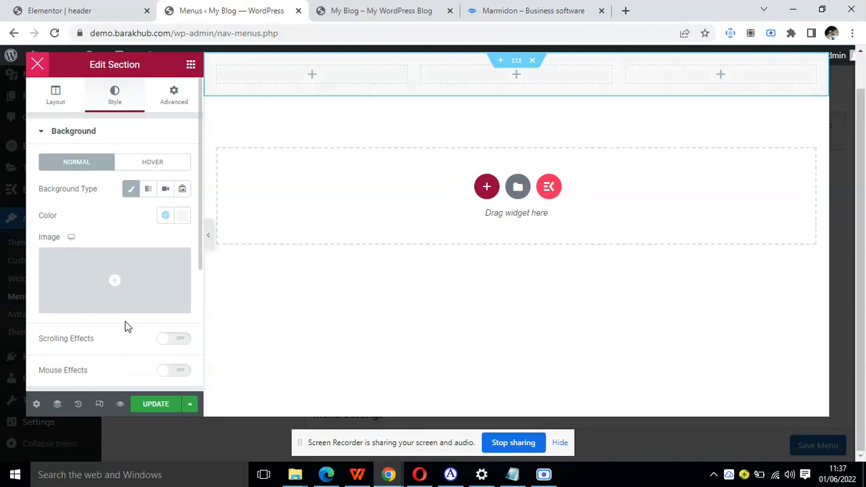
Give the outer section a solid border with unlinked widths: 0 on top, 1 px on the right, bottom and left.
scroll(102, 170, "down", 3)
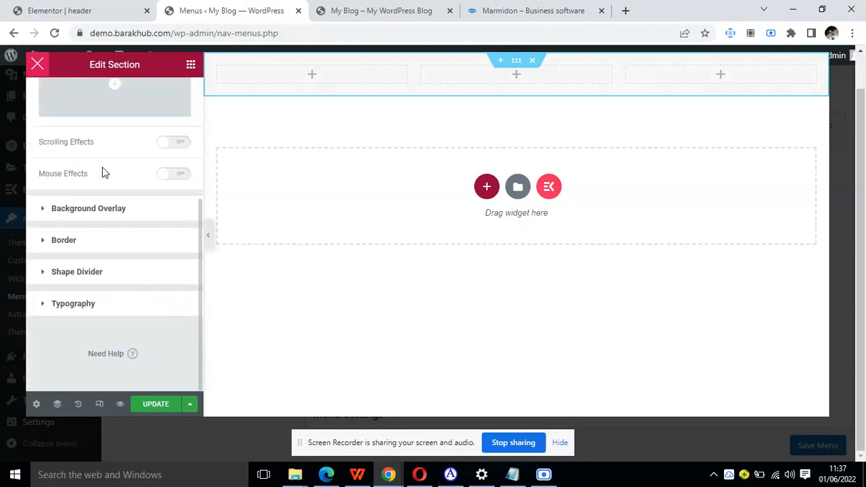
left_click(46, 242)
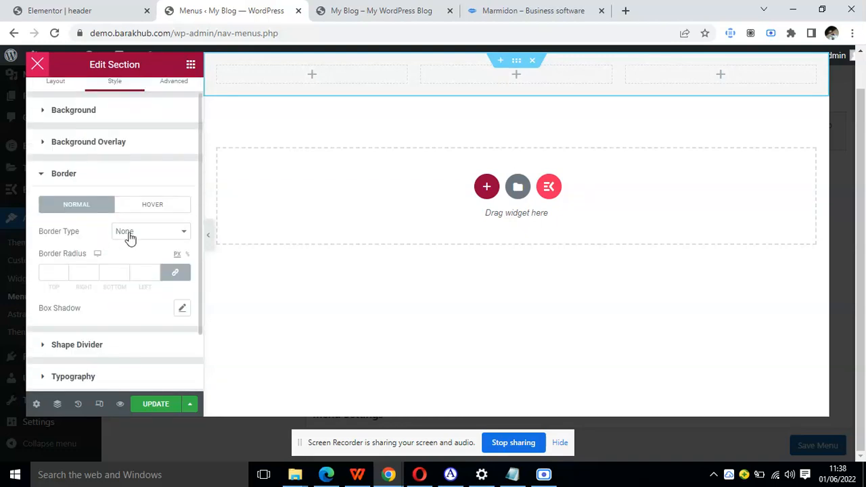
left_click(138, 234)
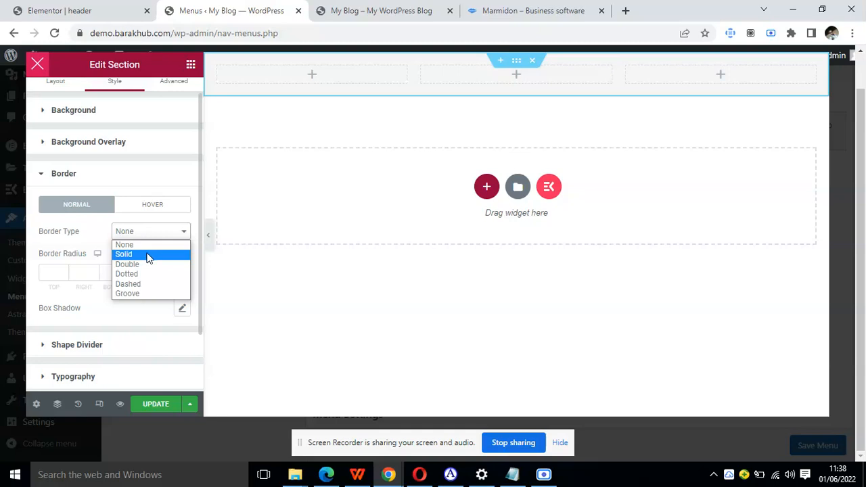
left_click(149, 255)
left_click(175, 271)
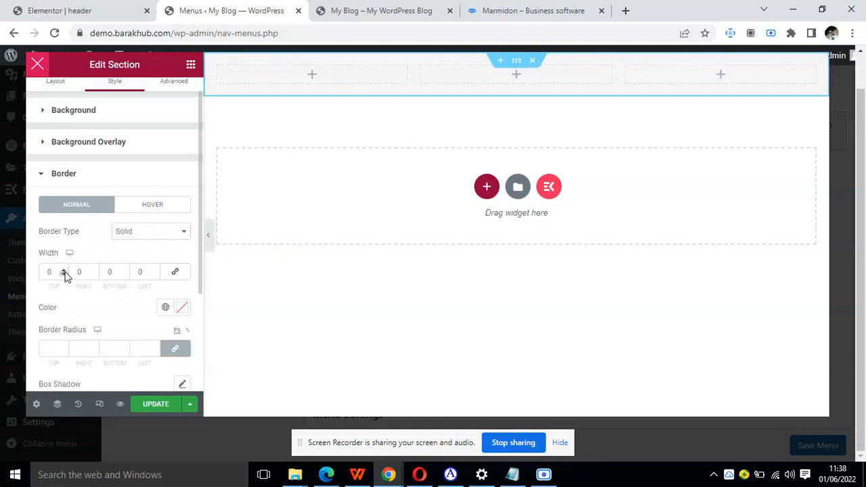
left_click(95, 272)
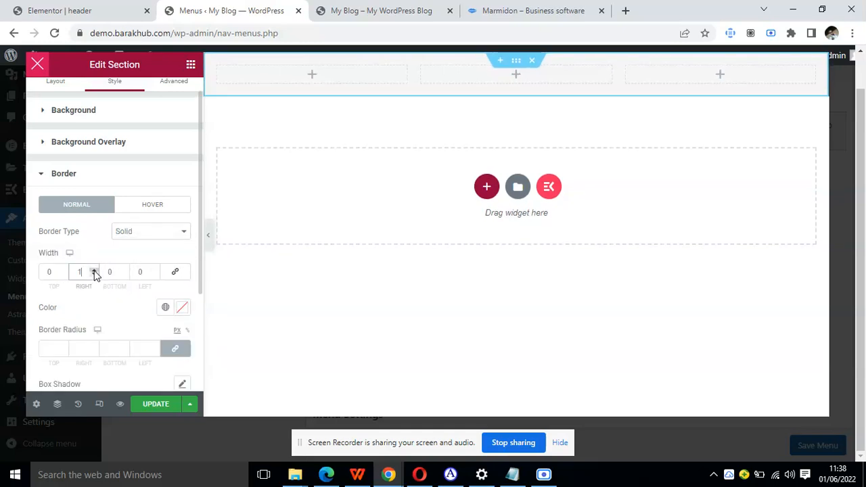
left_click(125, 270)
left_click(155, 270)
Set the outer section's border radius to 0, 0, 10 and 10 px with the four values unlinked.
scroll(152, 277, "down", 1)
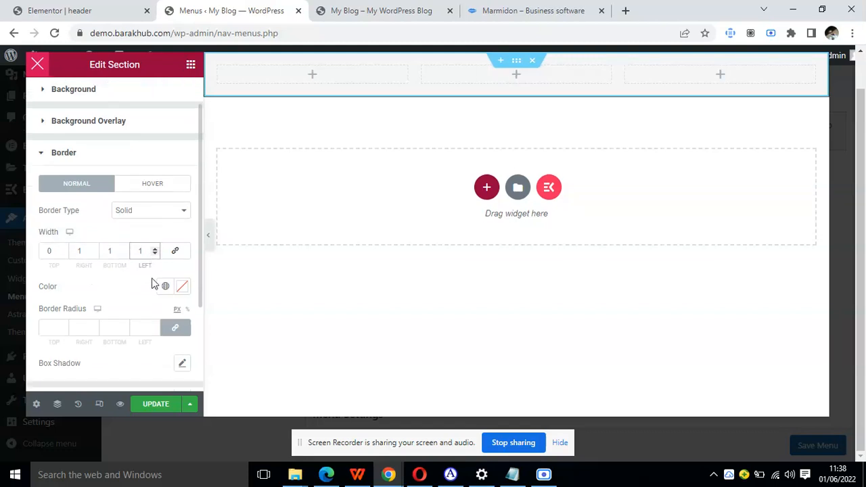
left_click(82, 328)
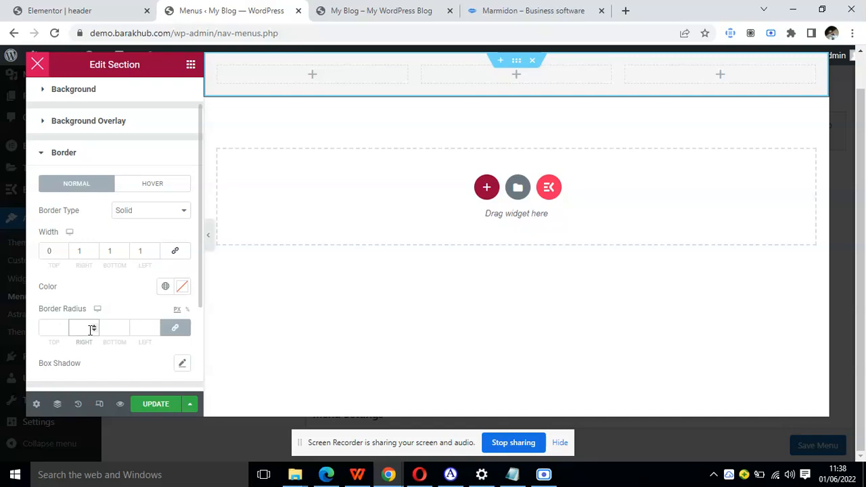
type("20")
left_click(173, 329)
left_click_drag(55, 328, 41, 330)
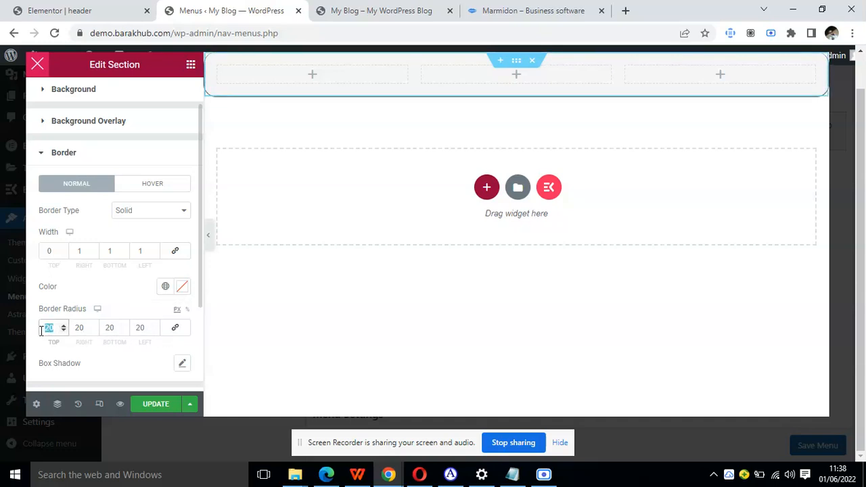
type("0")
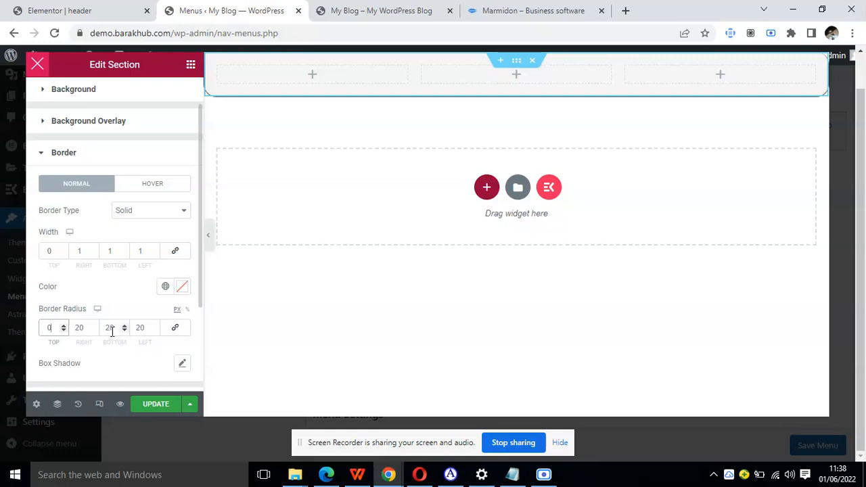
left_click(93, 330)
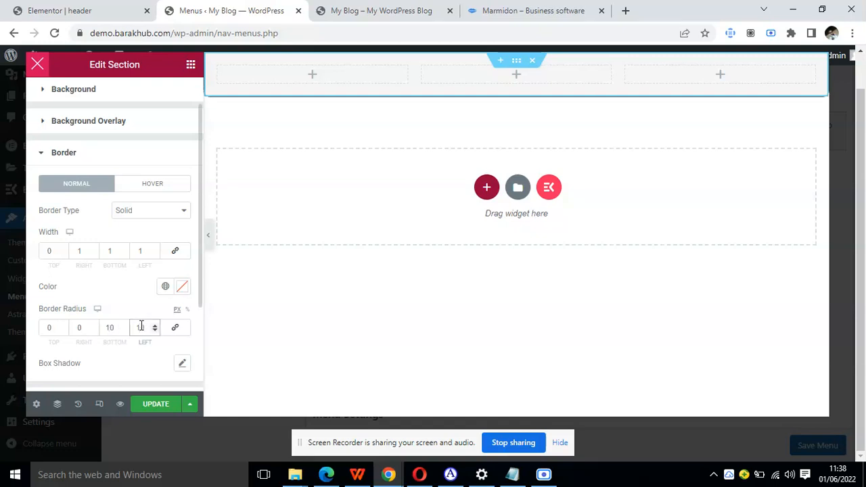
Add an Icon List widget to the first inner column and delete two of its default items.
left_click(190, 66)
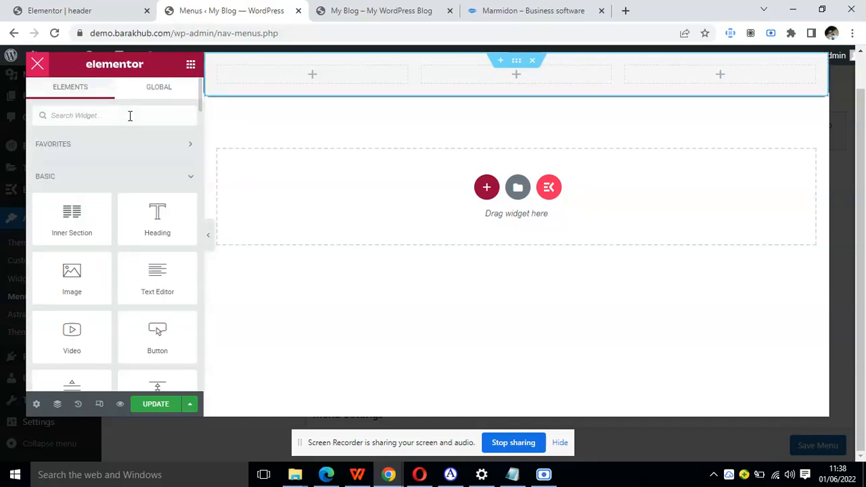
type("list")
left_click_drag(88, 159, 278, 78)
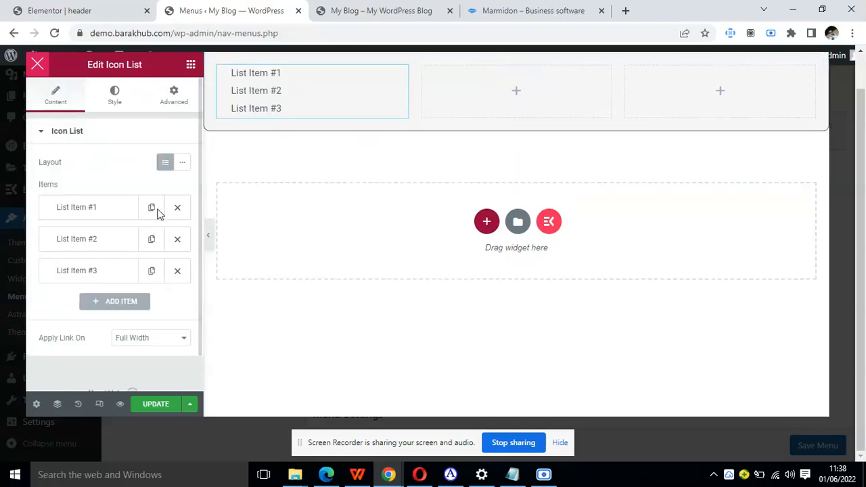
left_click(170, 238)
left_click(170, 238)
Rename the remaining list item as "Sub menu" and duplicate it twice.
left_click(121, 208)
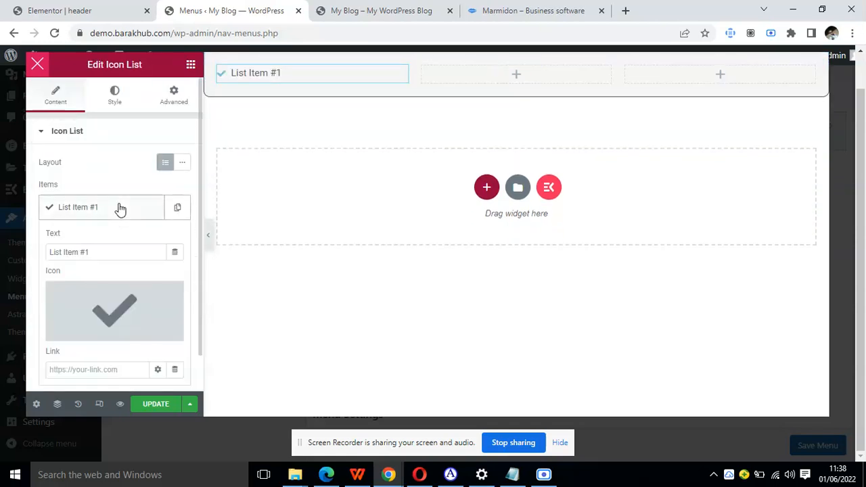
triple_click(98, 259)
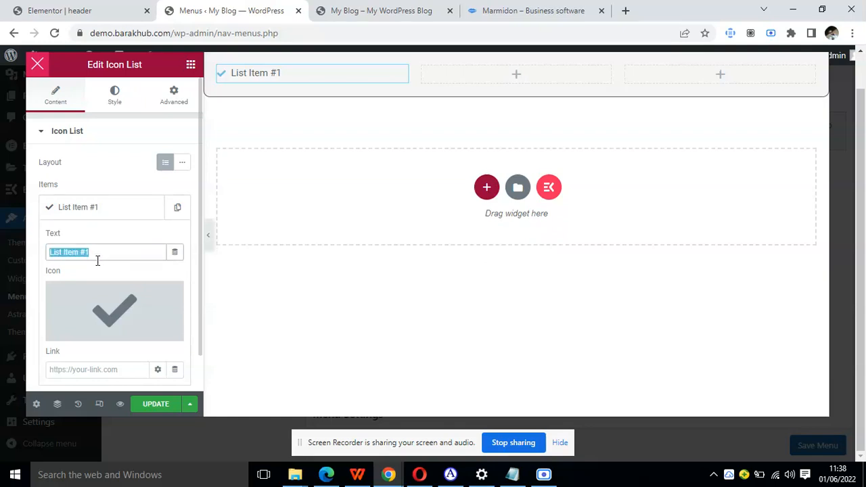
type("sub")
key("BackSpace")
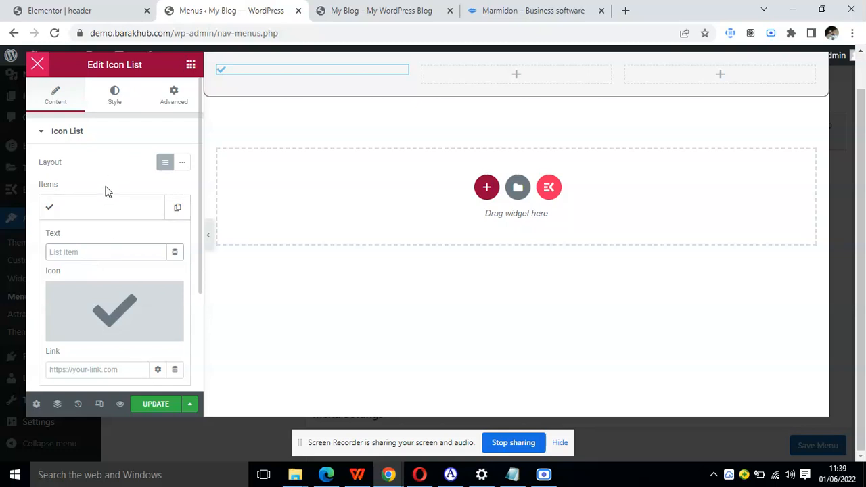
type("Sub")
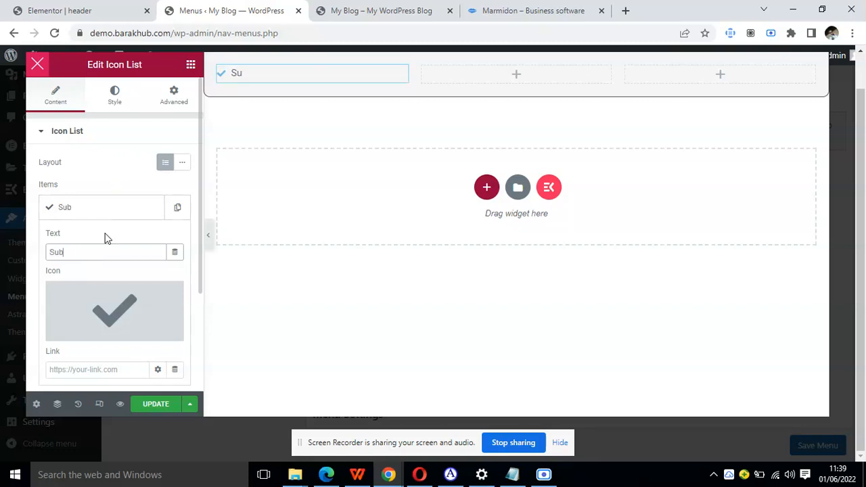
type(" menu")
left_click(121, 205)
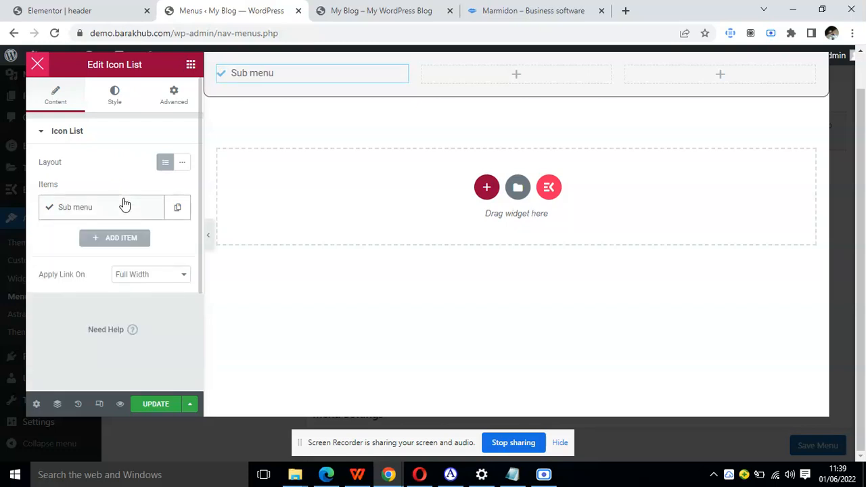
left_click(177, 212)
left_click(152, 240)
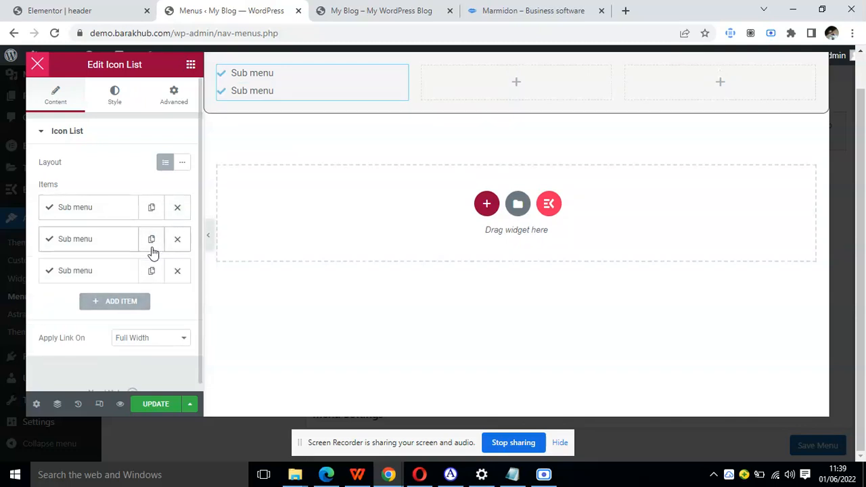
Change the first Sub menu item's icon to the solid circled check mark from the icon library.
left_click(87, 212)
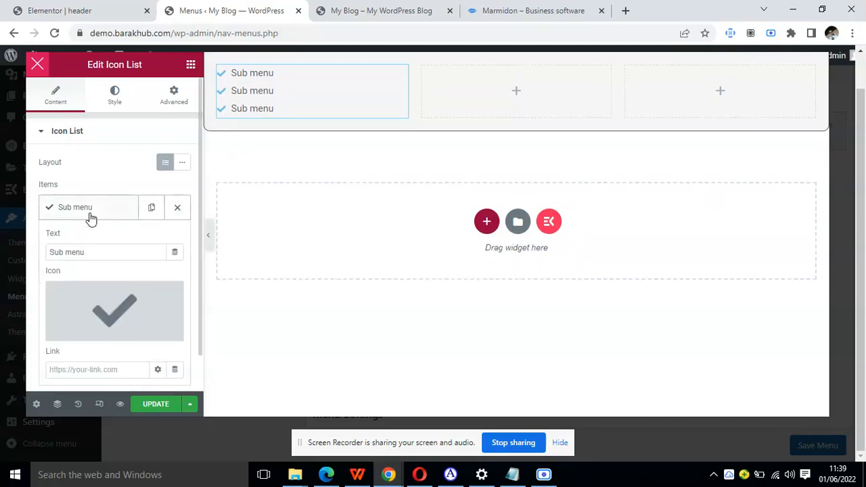
left_click(97, 300)
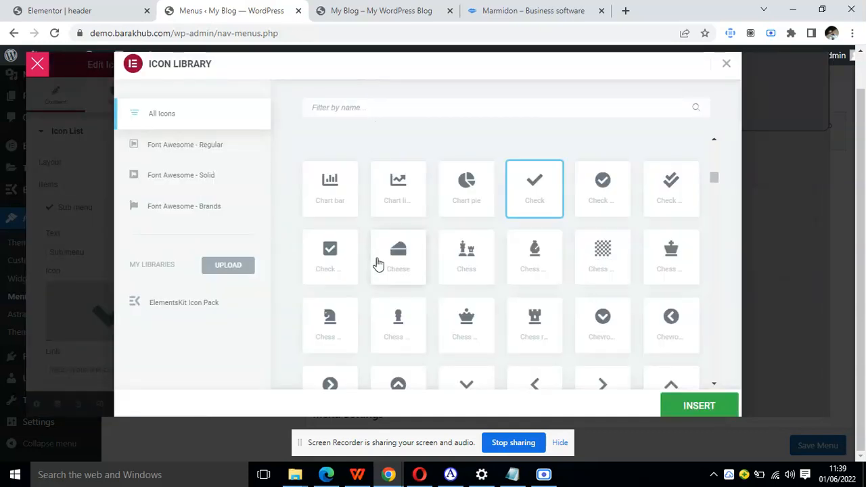
left_click(603, 193)
left_click(683, 402)
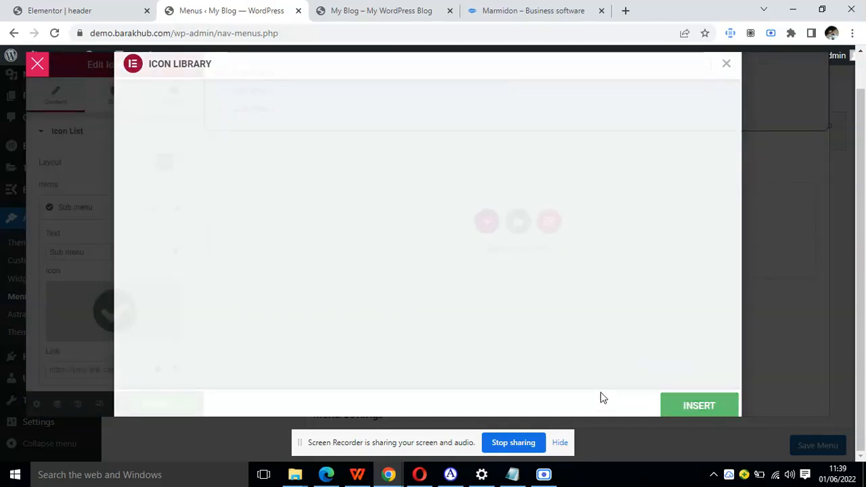
left_click(94, 215)
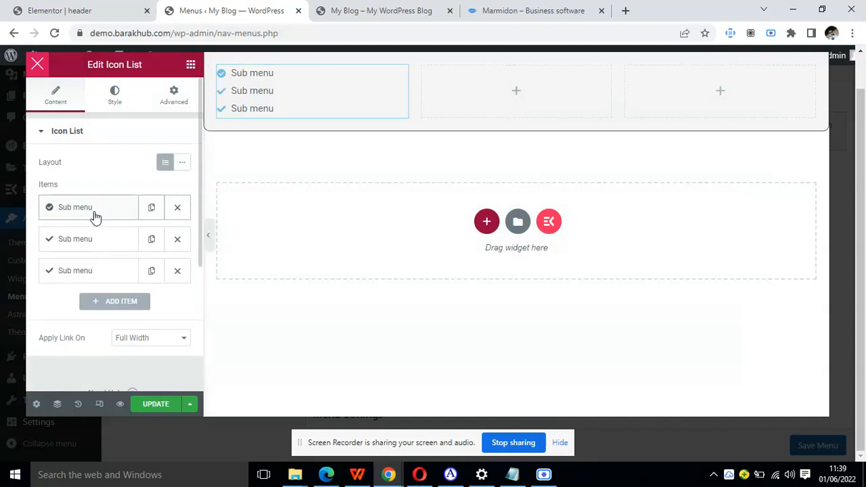
Delete the two plain-check items and duplicate the circled-check Sub menu item to make four items.
left_click(177, 239)
left_click(177, 239)
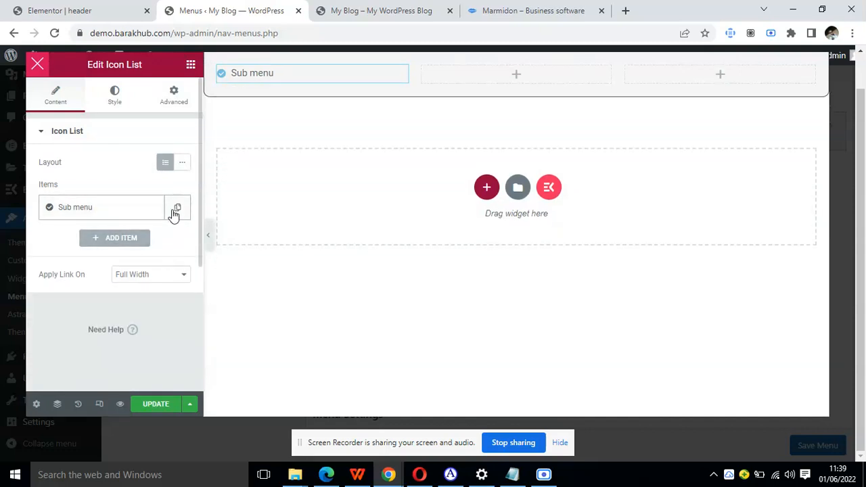
left_click(174, 207)
left_click(152, 238)
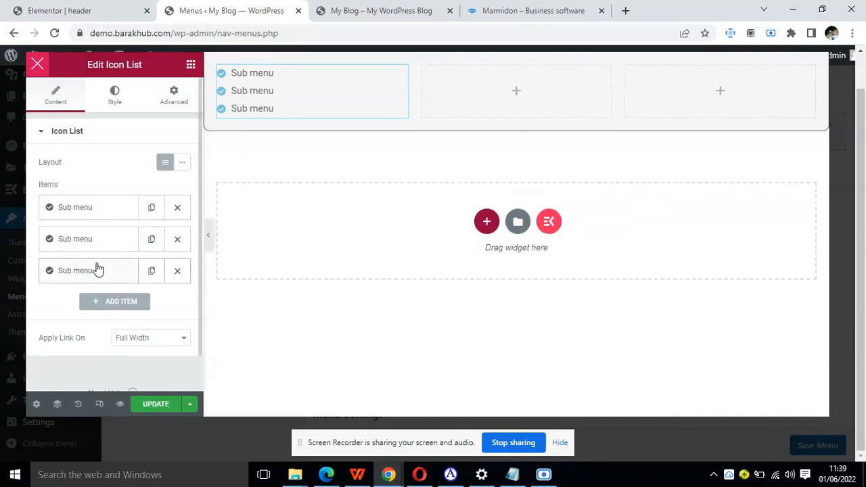
left_click(152, 271)
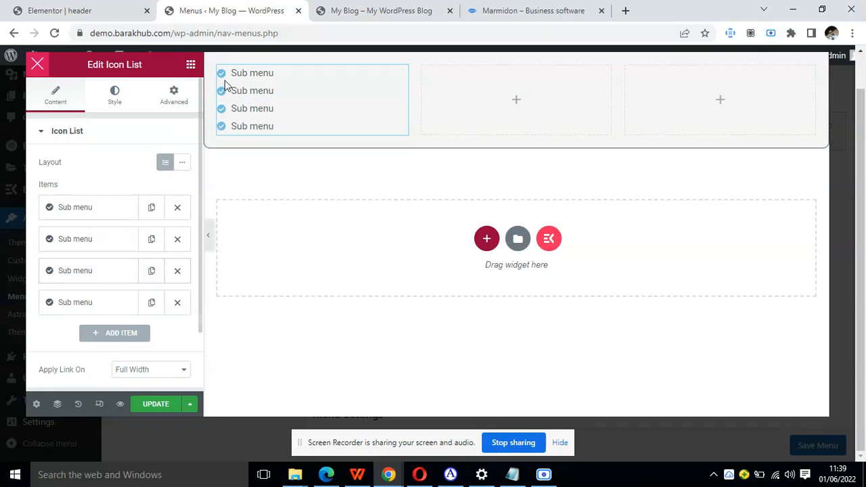
Add a Heading widget above the icon list in the first column and title it "Who we are".
left_click(192, 66)
left_click_drag(145, 207, 248, 72)
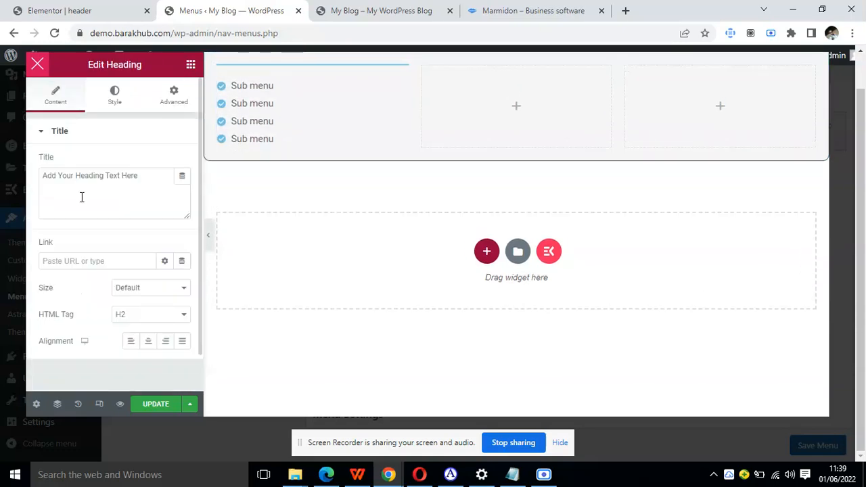
triple_click(89, 177)
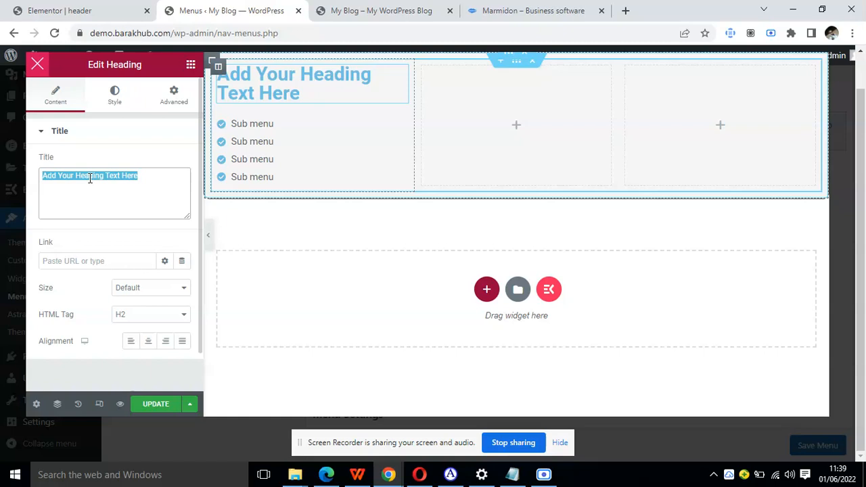
type("Who")
key("BackSpace")
key("BackSpace")
type("ho")
type(" a")
key("BackSpace")
type("er")
key("BackSpace")
type("we are")
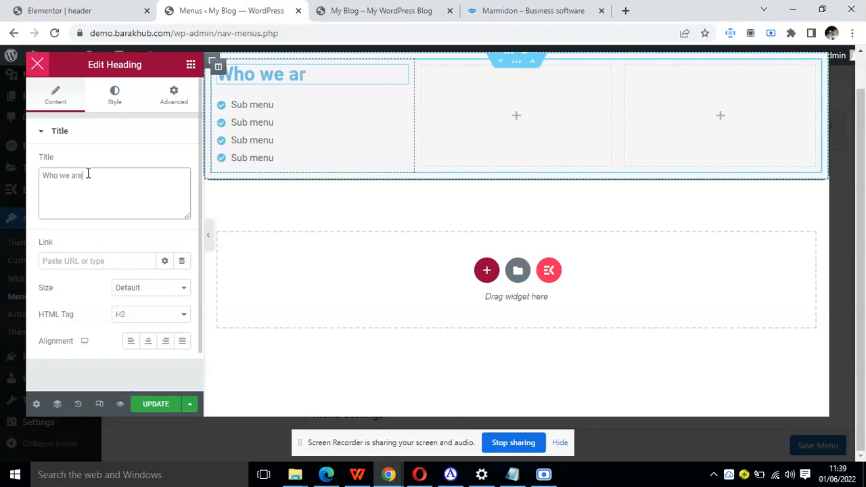
Set the Who we are heading's typography to Tahoma, size 18 px, weight 500.
left_click(128, 101)
left_click(182, 189)
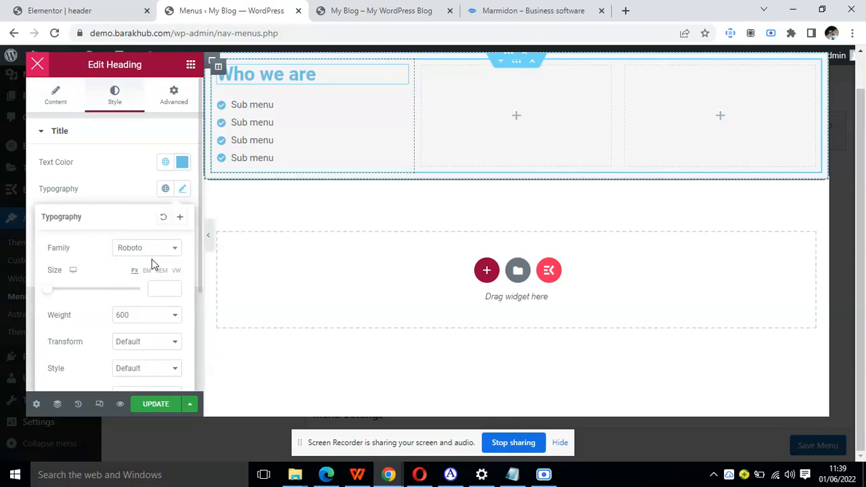
left_click(164, 288)
type("18")
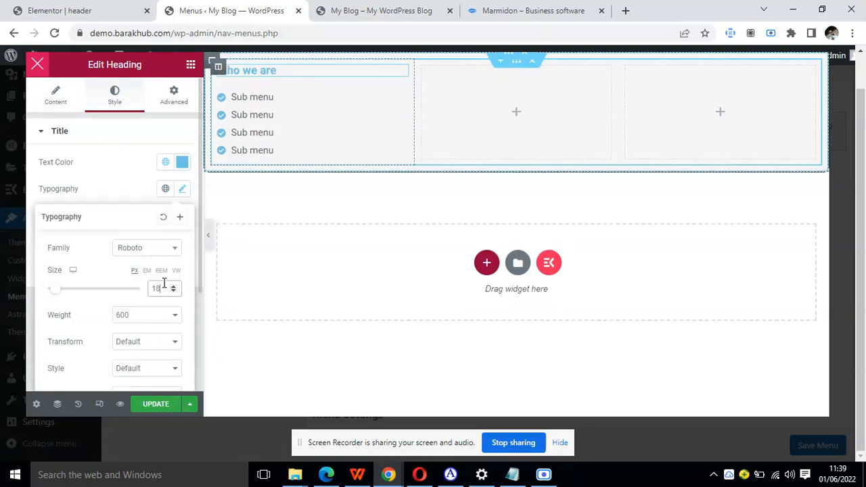
left_click(143, 251)
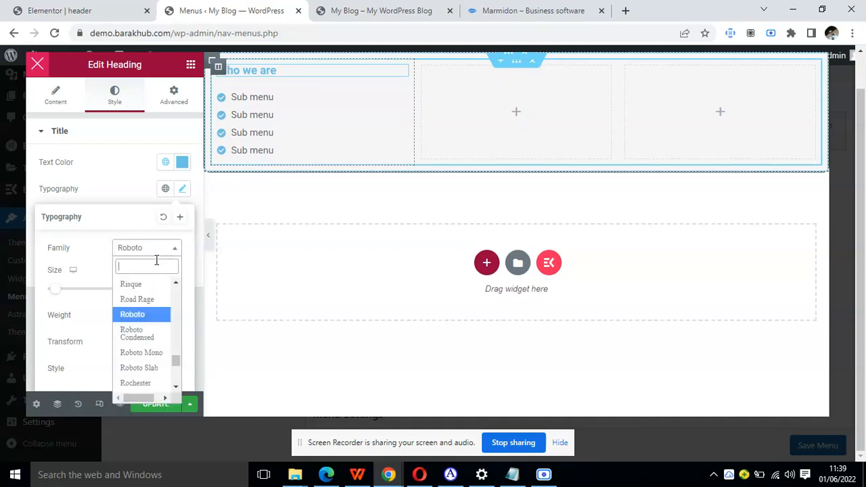
type("tah")
left_click(135, 302)
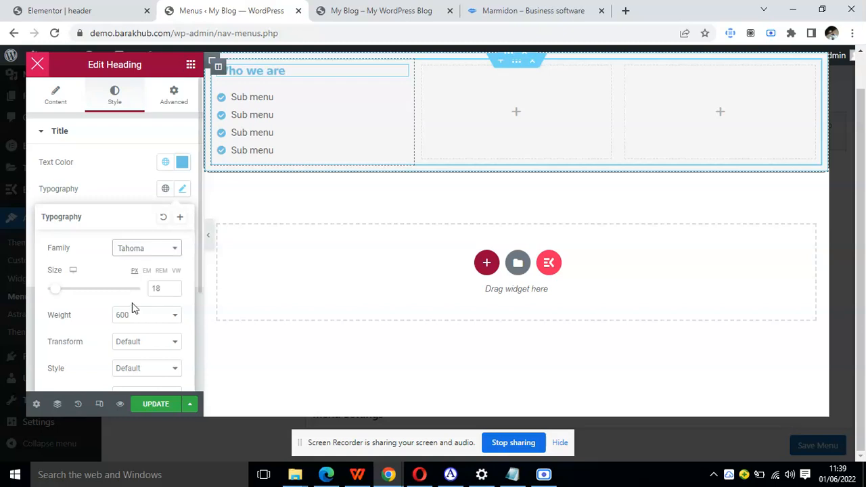
left_click(136, 321)
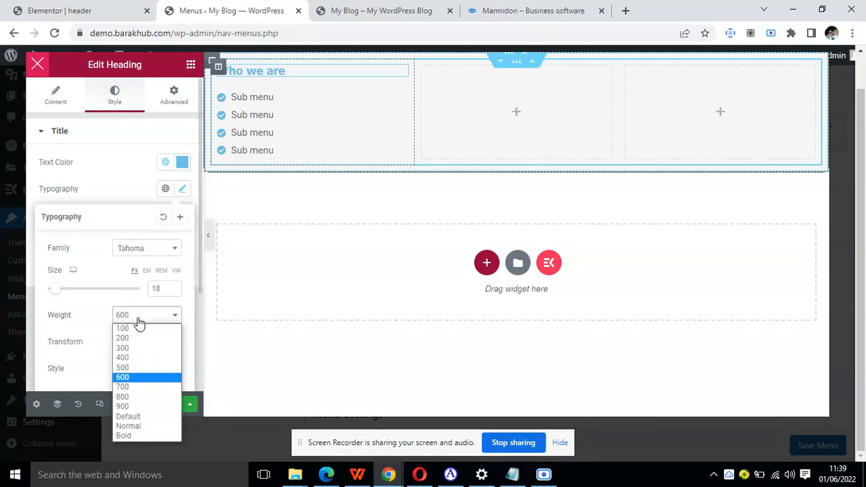
left_click(134, 366)
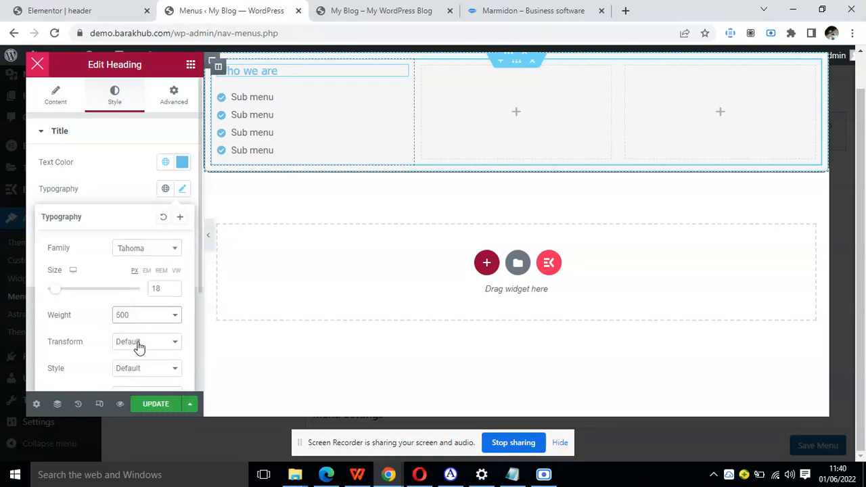
Set the Who we are heading's text color to the global Secondary color.
left_click(165, 163)
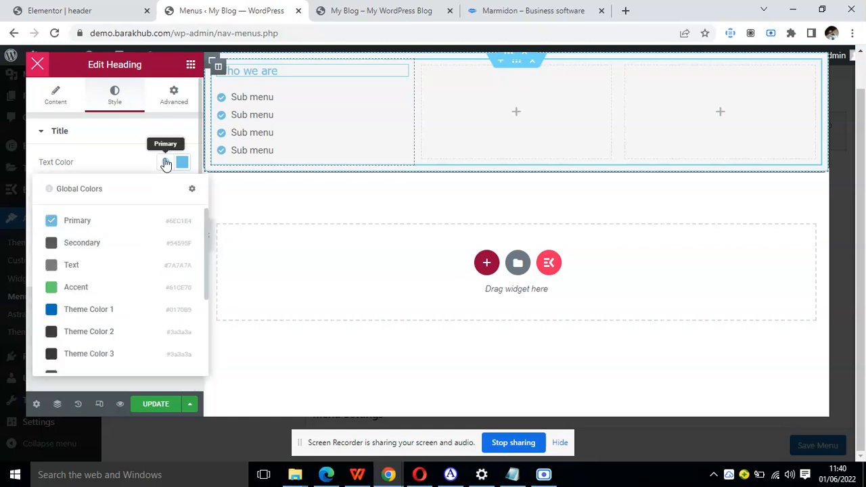
left_click(96, 242)
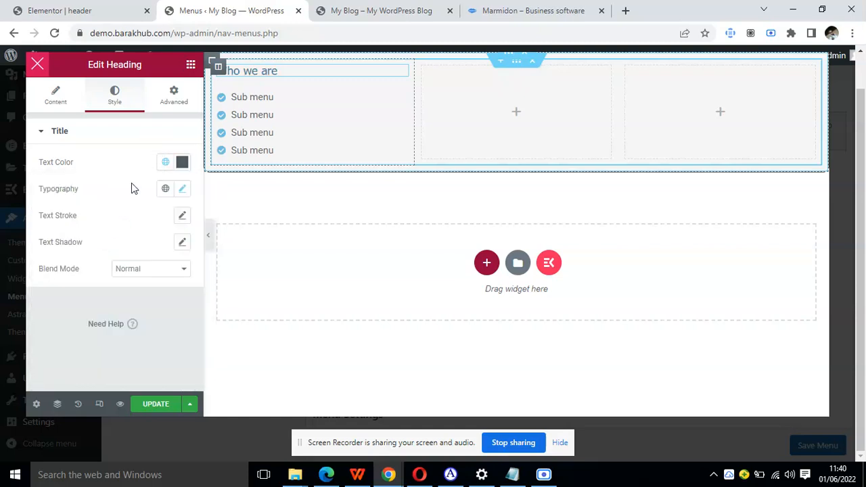
scroll(103, 156, "up", 1)
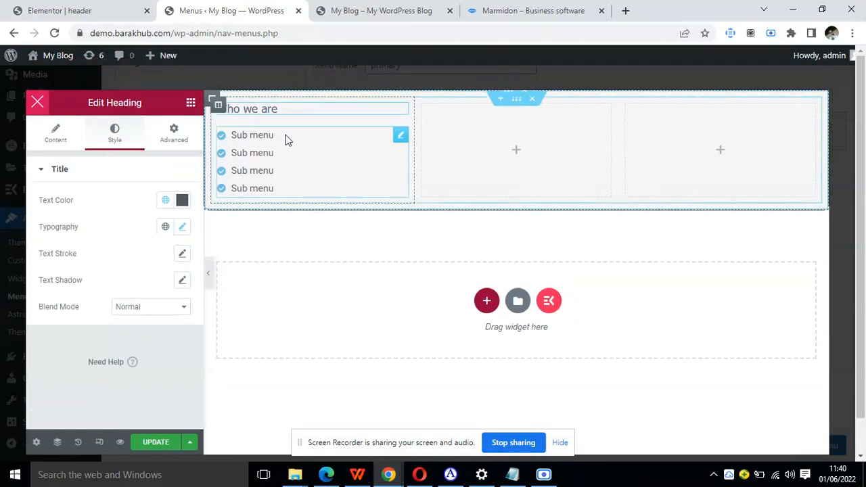
Unlink the first column icon list's margins and set its left margin to 20 px.
left_click(400, 135)
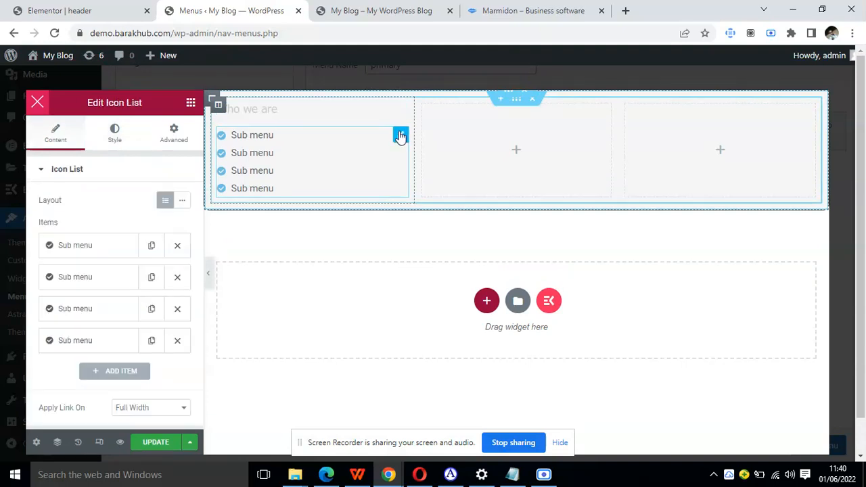
left_click(118, 145)
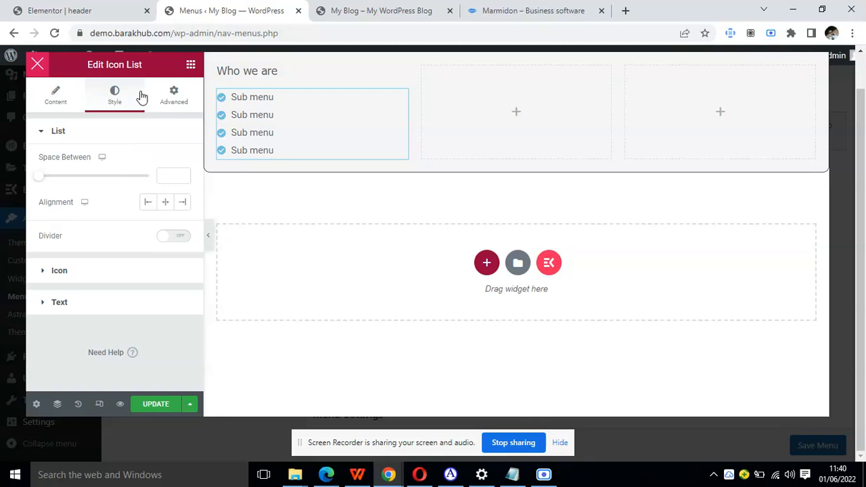
left_click(165, 103)
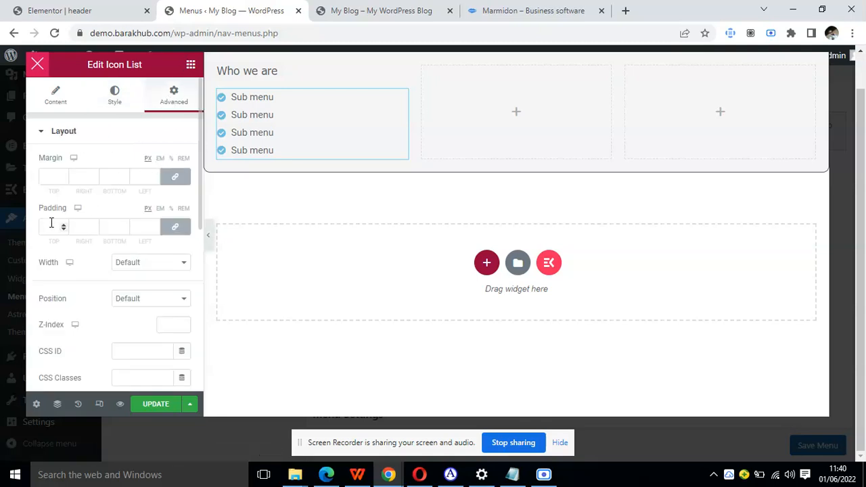
left_click(175, 177)
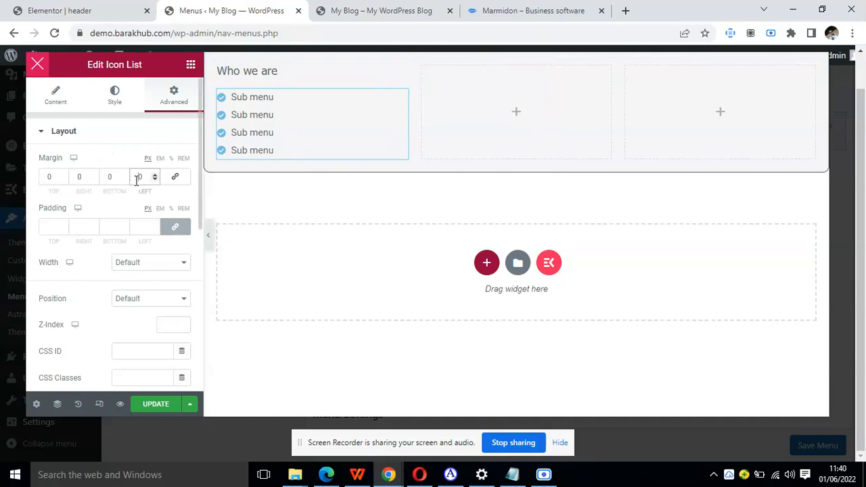
type("2")
key("BackSpace")
type("1")
key("BackSpace")
type("2")
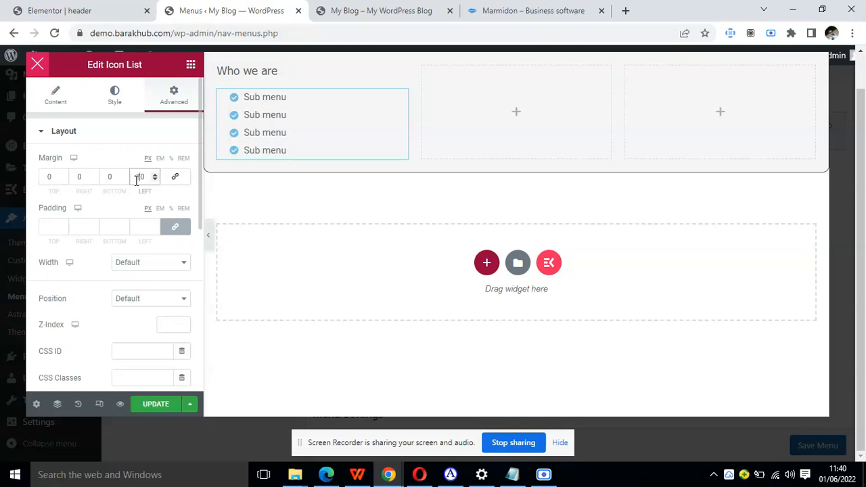
Delete the two empty columns beside the Who we are column.
right_click(423, 67)
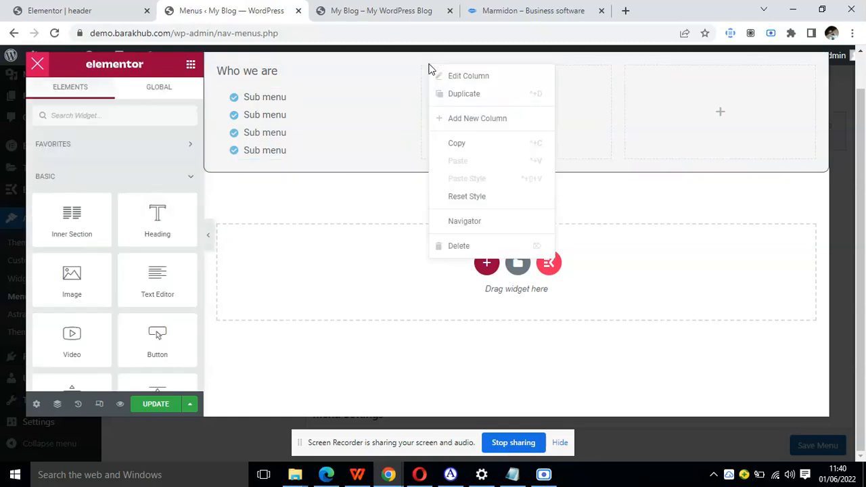
left_click(449, 247)
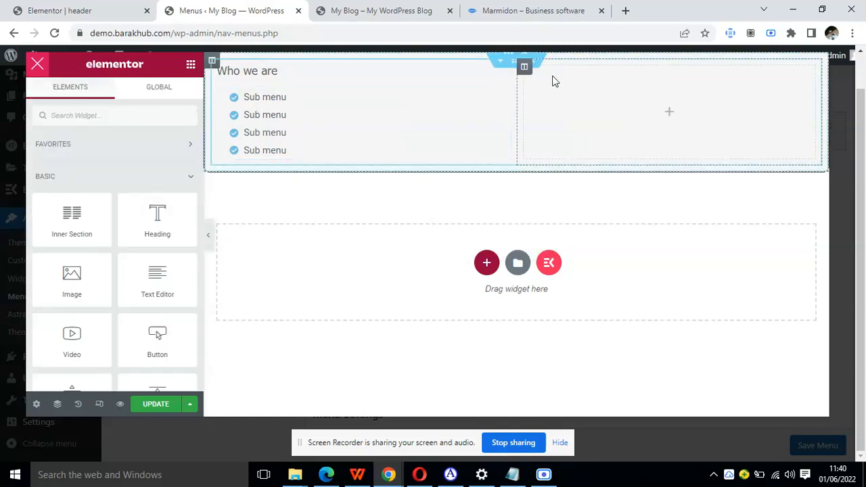
right_click(524, 69)
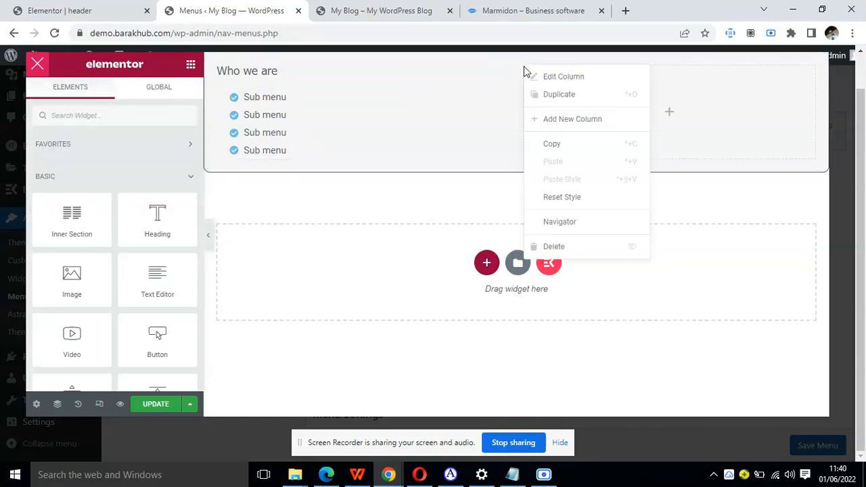
left_click(556, 247)
Duplicate the Who we are column twice to make three matching columns.
right_click(222, 73)
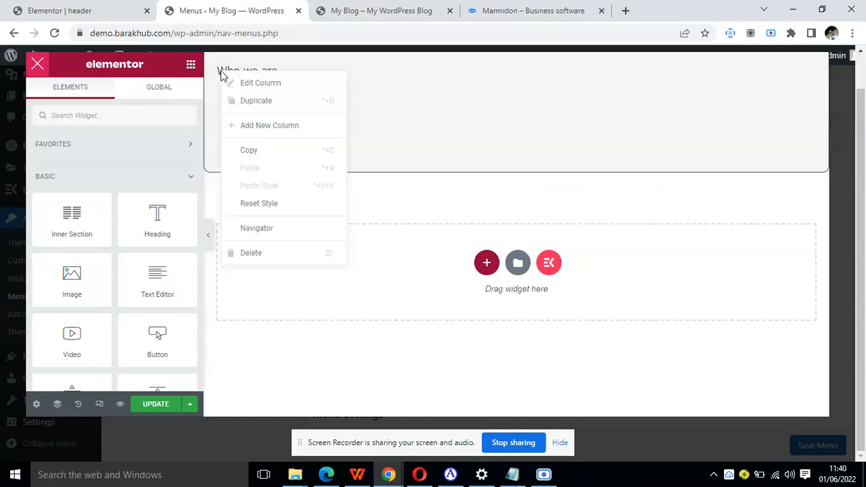
left_click(246, 109)
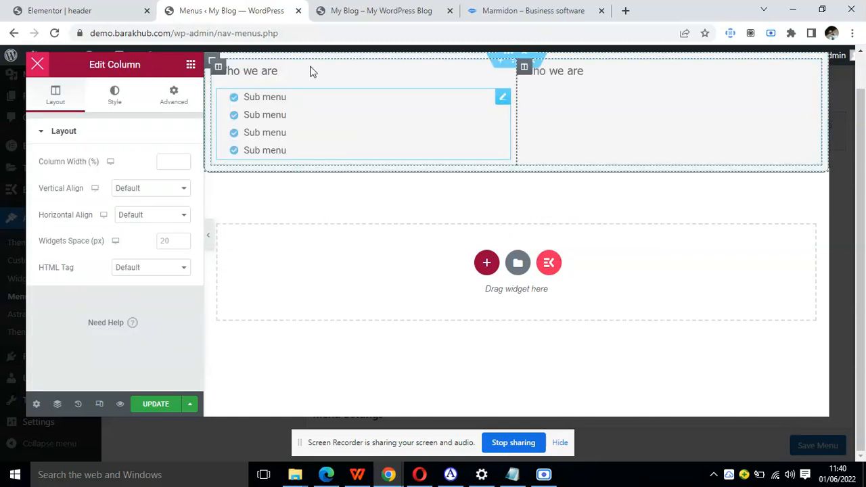
right_click(525, 69)
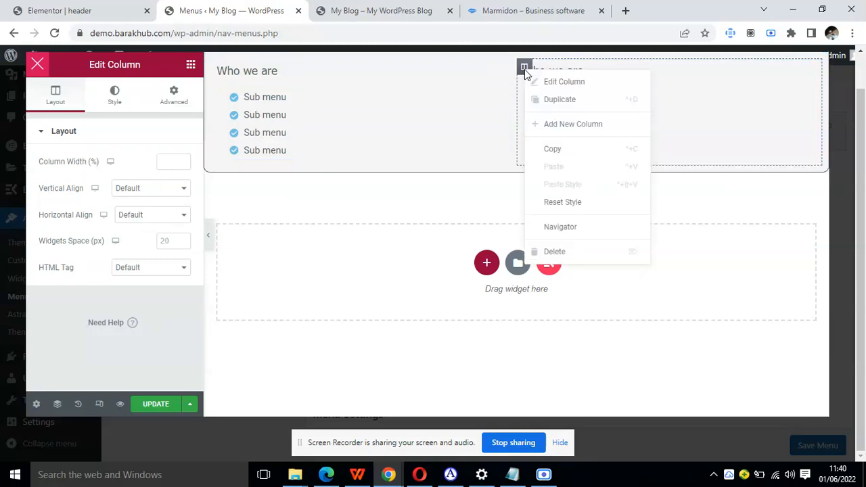
left_click(551, 100)
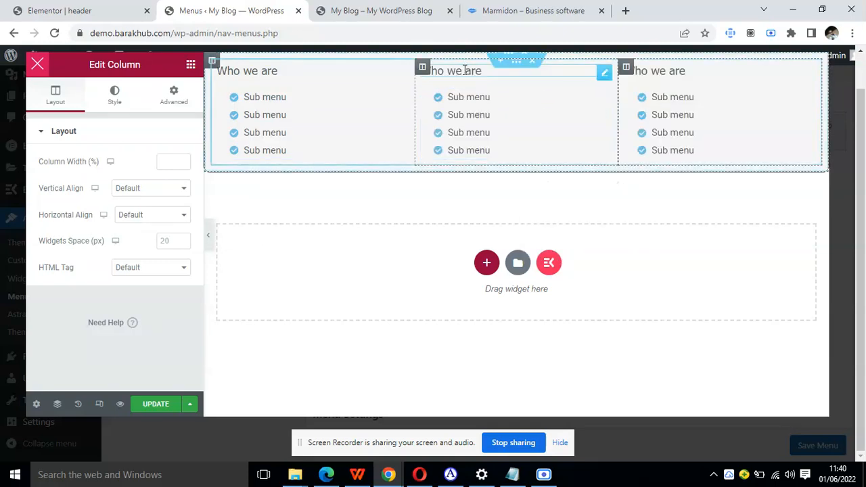
Change the second column's heading title to "What we do".
left_click(464, 71)
left_click(67, 179)
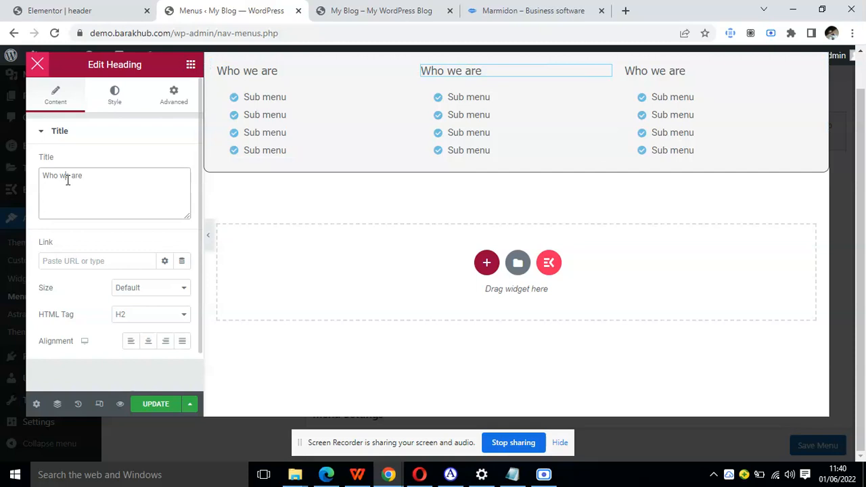
triple_click(67, 179)
type("WHa")
key("BackSpace")
type("hat we do")
Change the third column's heading title to "Where we are".
left_click(654, 70)
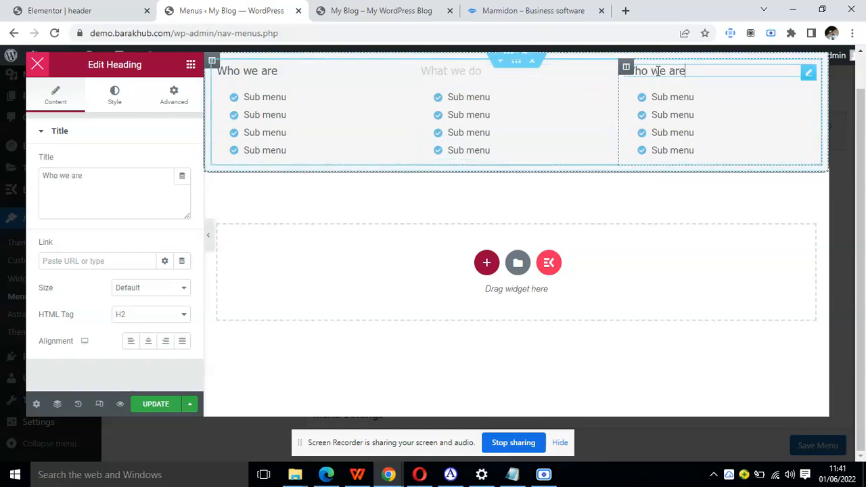
double_click(109, 173)
key("ctrl+a")
type("Where")
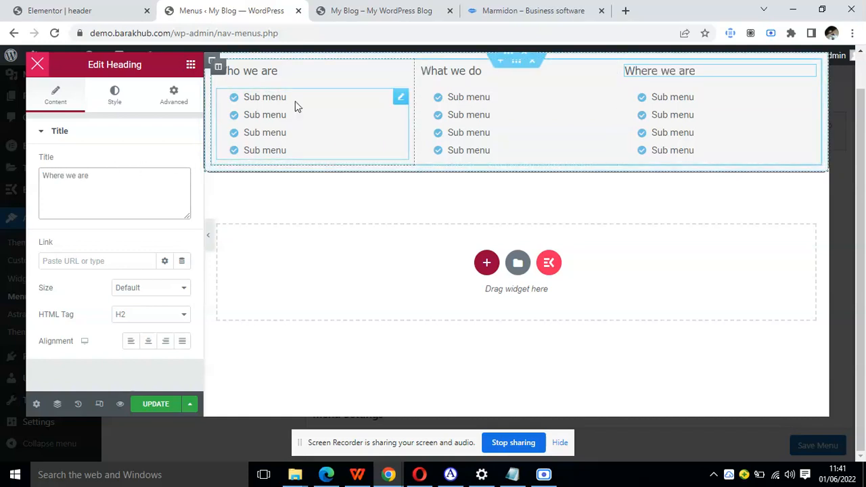
Rename the first item of the Who we are icon list to "our story".
left_click(402, 99)
left_click(55, 95)
left_click(105, 215)
triple_click(103, 250)
type("our tor")
key("BackSpace")
key("BackSpace")
key("BackSpace")
key("BackSpace")
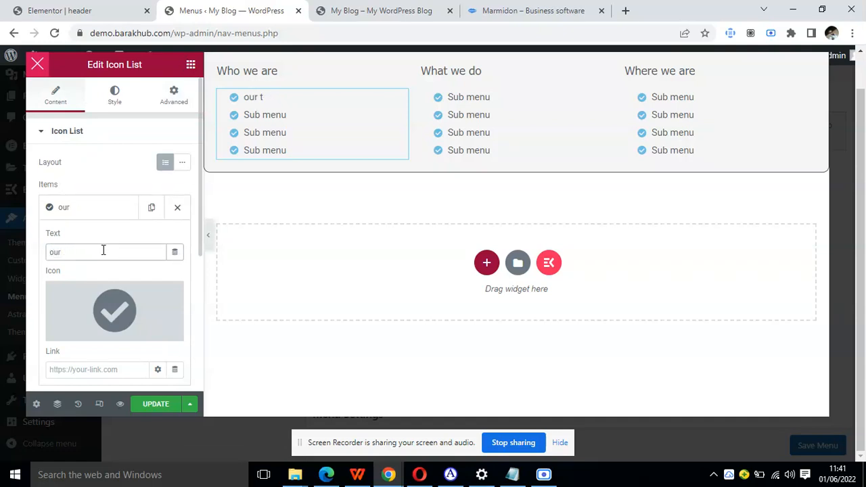
key("BackSpace")
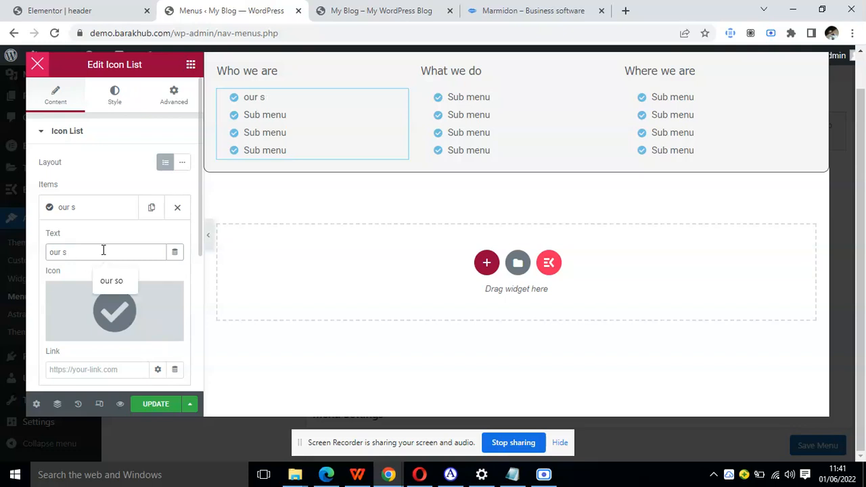
left_click(98, 213)
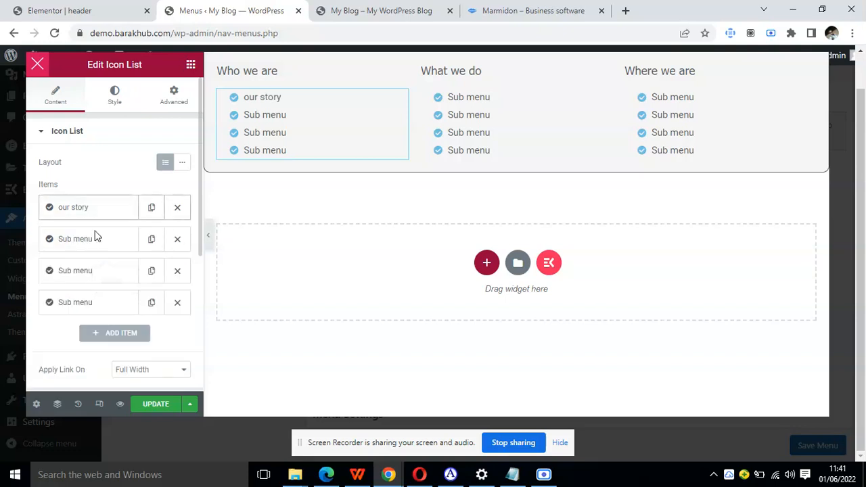
Rename the second item of the Who we are icon list to "our history".
left_click(93, 239)
triple_click(100, 282)
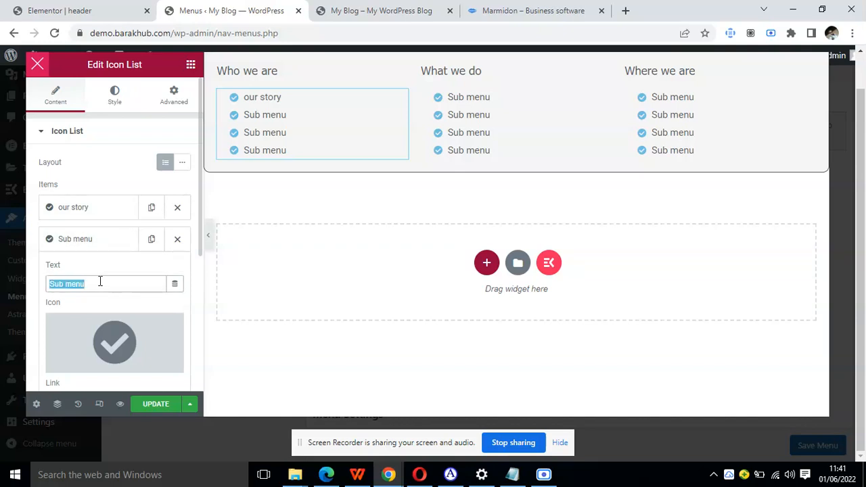
type("our history")
left_click(96, 240)
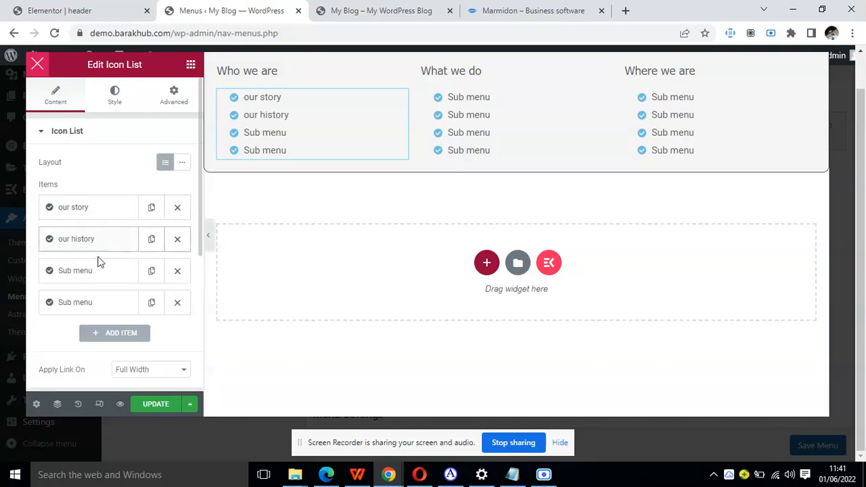
Rename the third item of the Who we are icon list to "our vision".
left_click(100, 274)
triple_click(106, 313)
type("o")
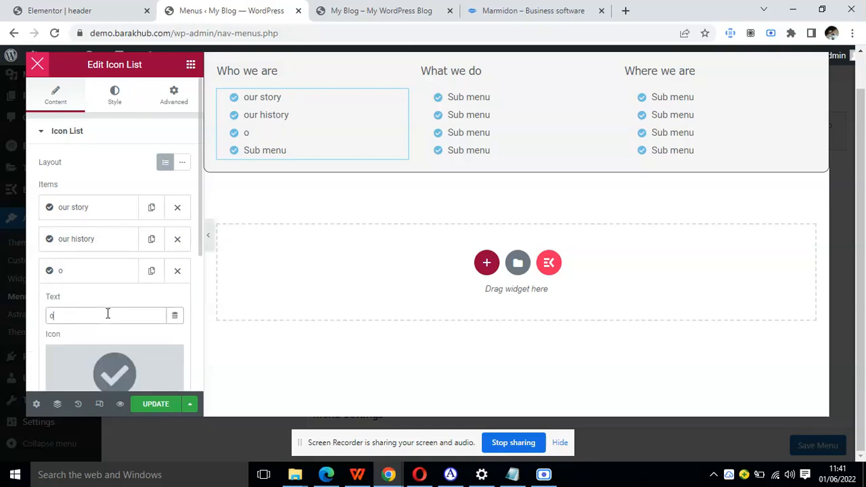
type("ur vision")
left_click(103, 276)
Rename the fourth item of the Who we are icon list to "our mission".
left_click(98, 306)
triple_click(91, 348)
type("our mission")
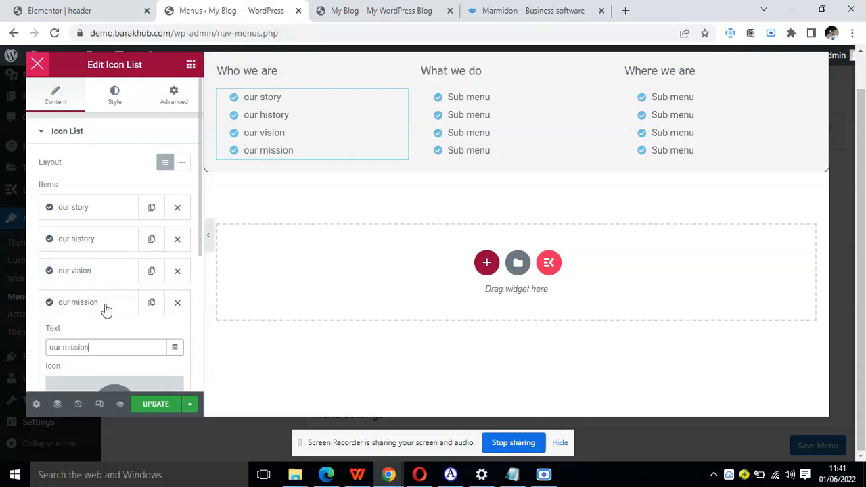
left_click(107, 304)
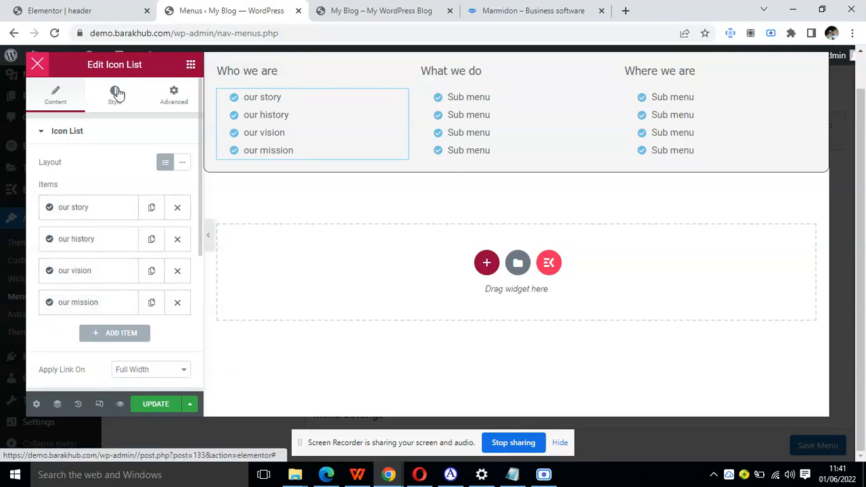
Set the text transform of the Who we are icon list's typography to Capitalize.
left_click(116, 93)
left_click(121, 304)
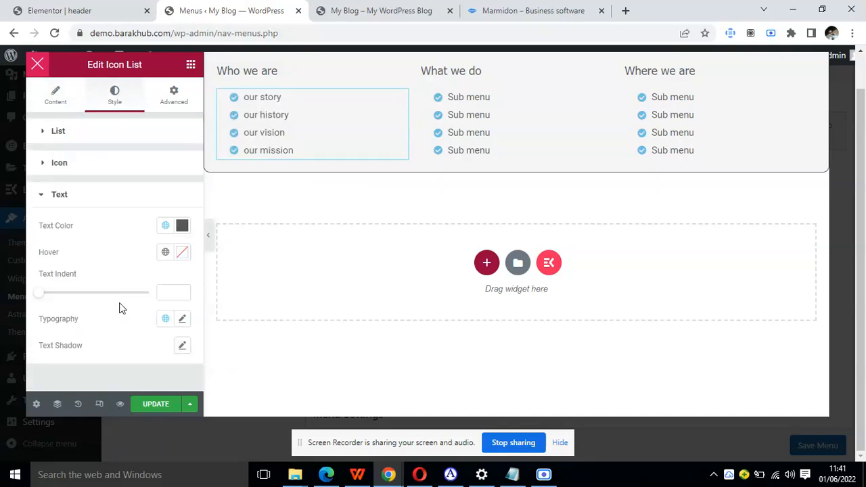
scroll(159, 328, "down", 1)
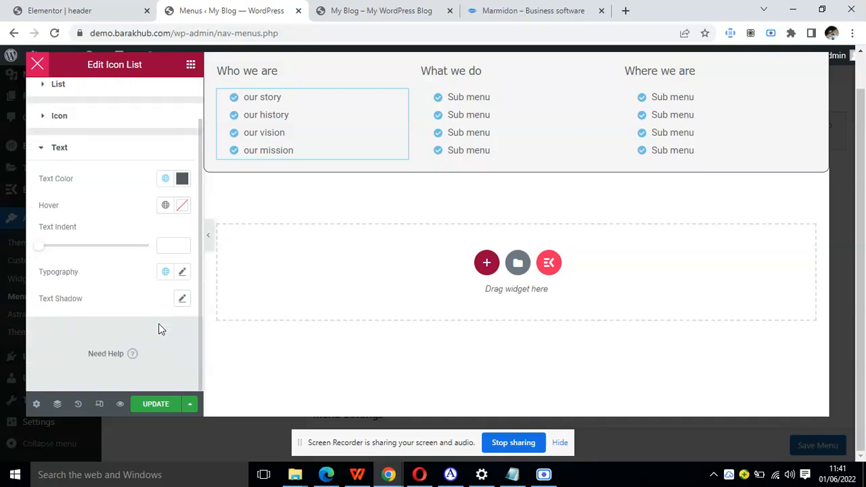
left_click(183, 272)
scroll(101, 299, "down", 2)
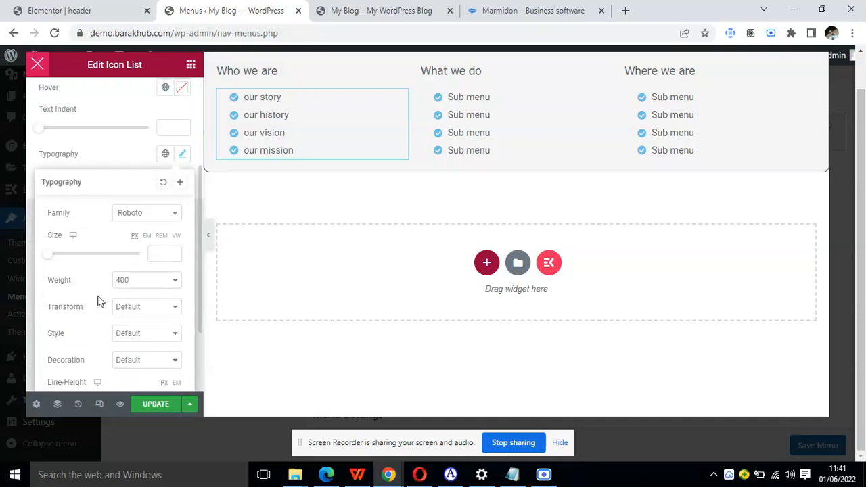
left_click(149, 307)
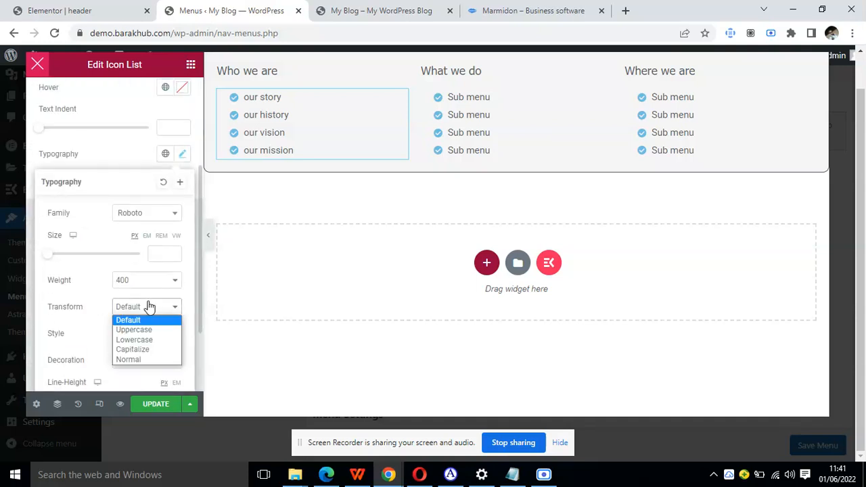
left_click(148, 350)
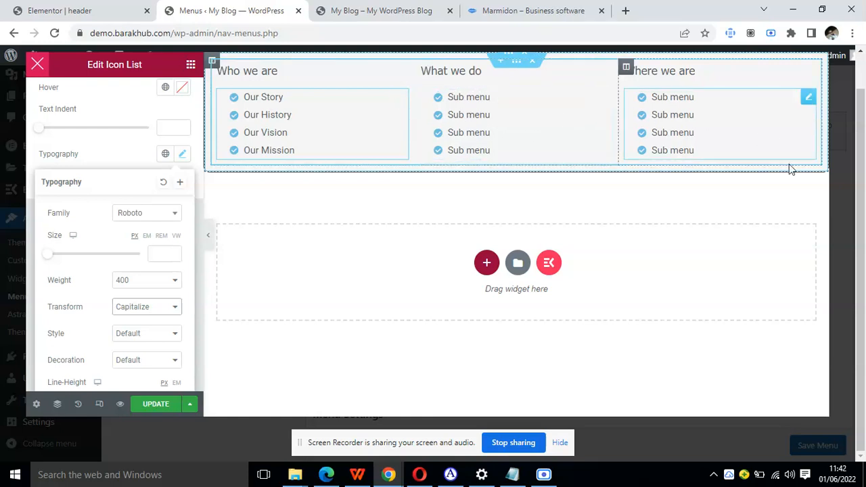
Save the mega menu content and reload the live blog home page to check the About menu.
left_click(160, 404)
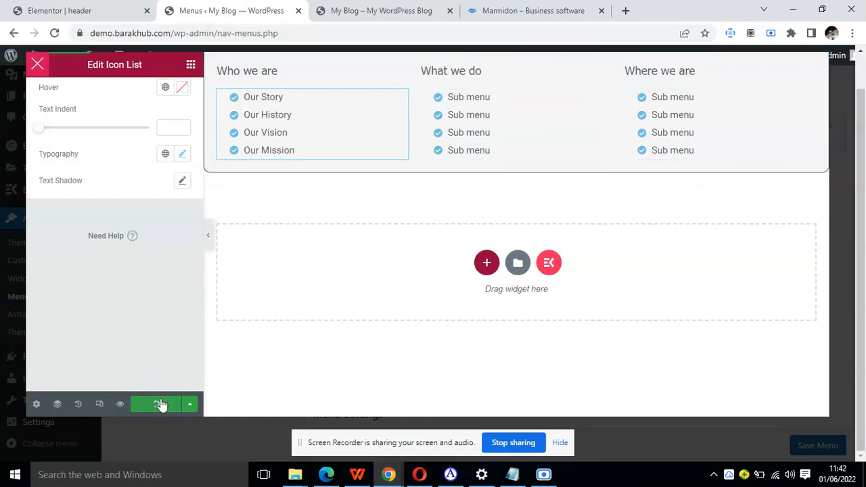
left_click(358, 9)
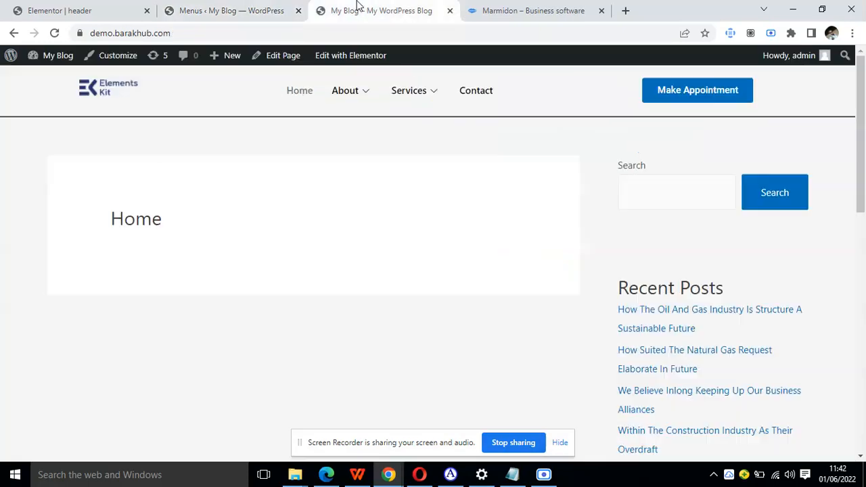
left_click(55, 33)
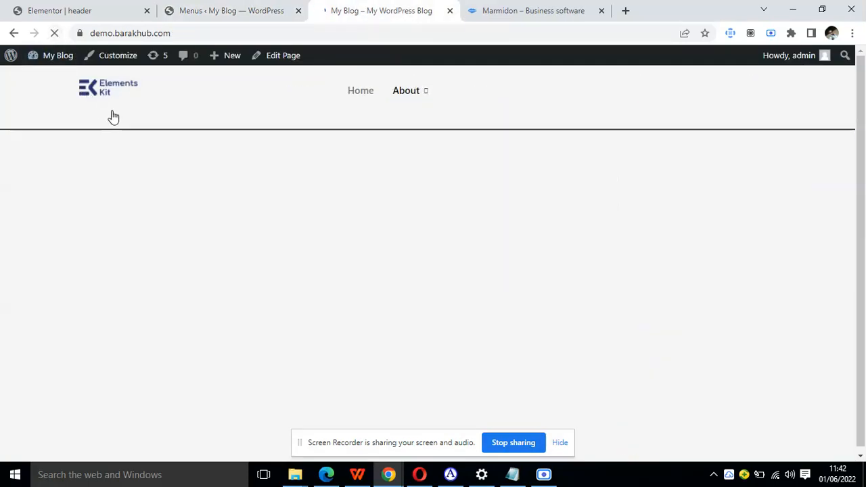
mouse_move(360, 96)
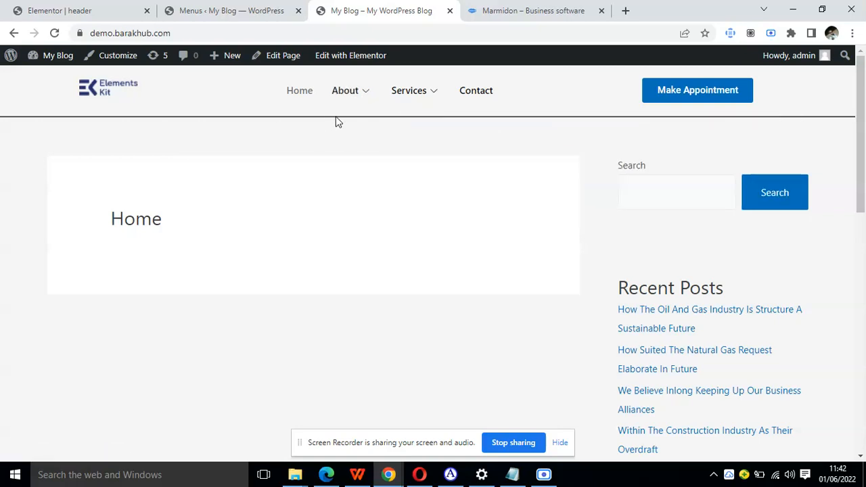
Unlink the margin values of the three-column mega menu section and set its top margin to 30 px.
left_click(236, 10)
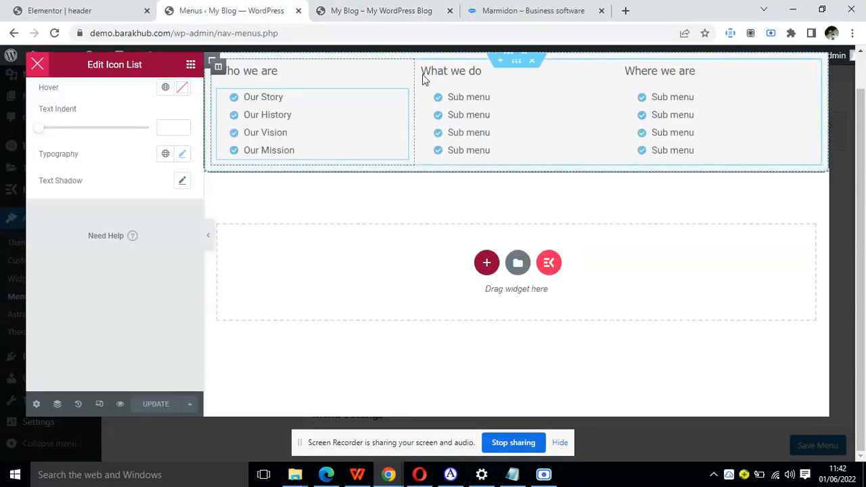
left_click(513, 71)
scroll(164, 219, "up", 1)
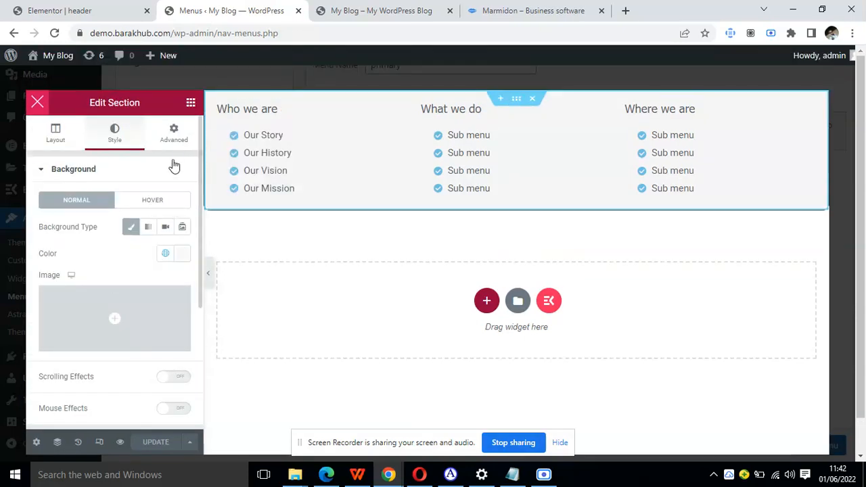
left_click(174, 138)
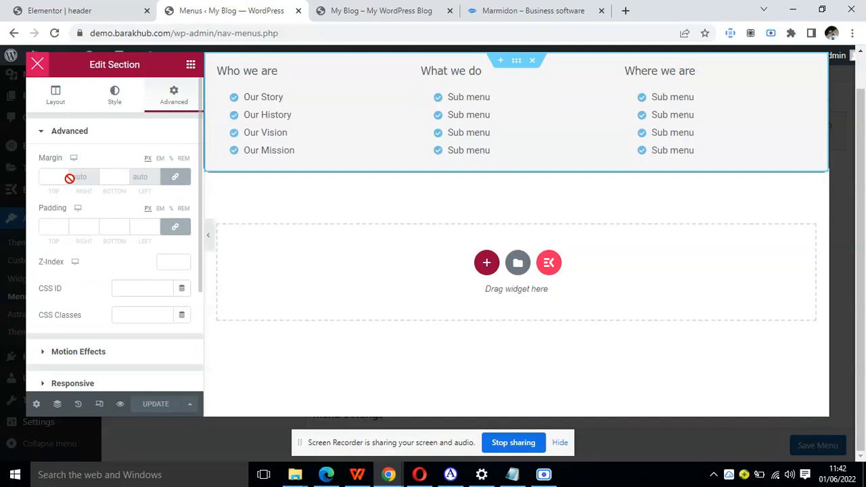
left_click(175, 176)
left_click(45, 177)
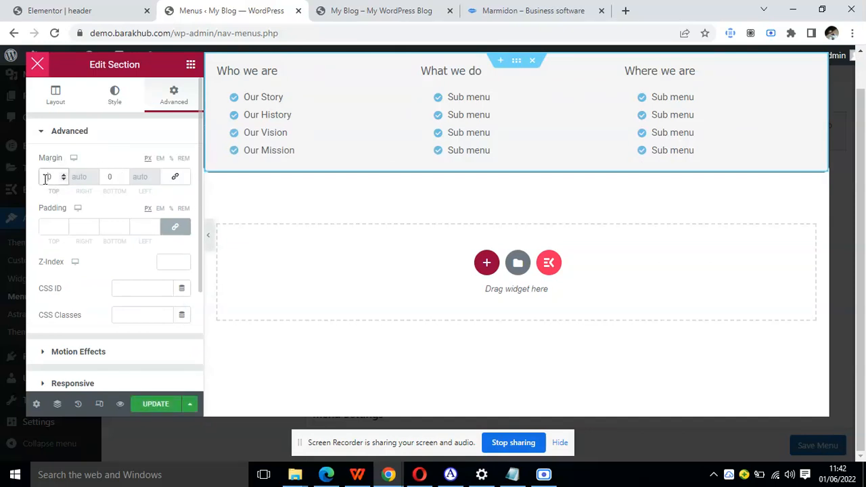
type("300")
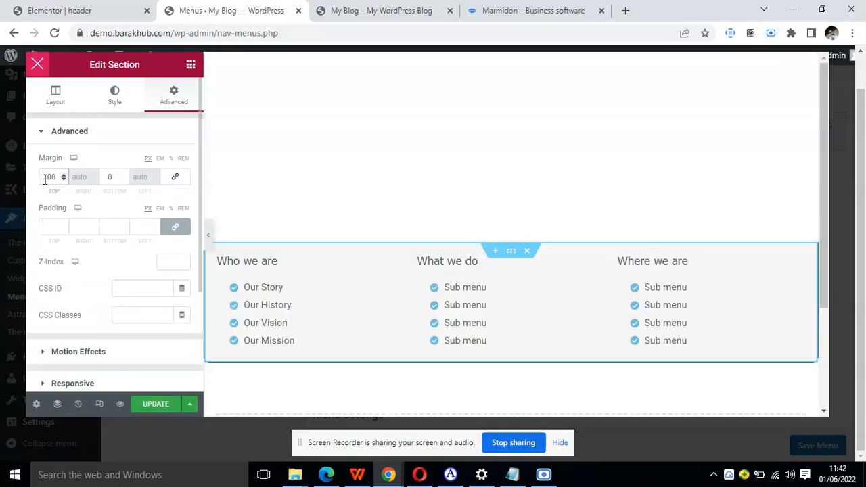
key("BackSpace")
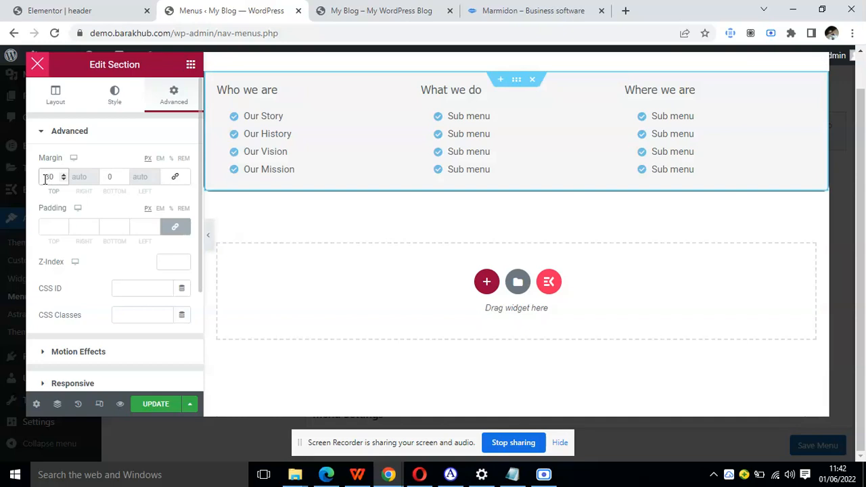
Save the mega menu and reload the live blog home page to check the gap above the About menu.
left_click(154, 405)
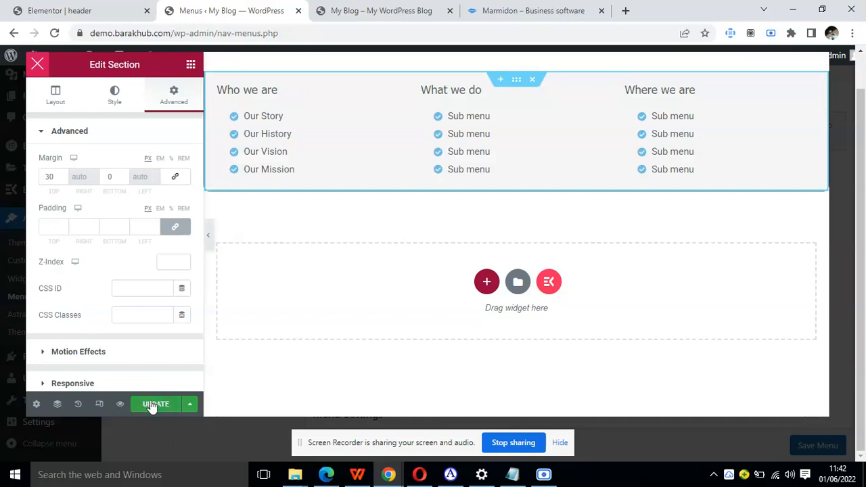
left_click(416, 9)
left_click(56, 36)
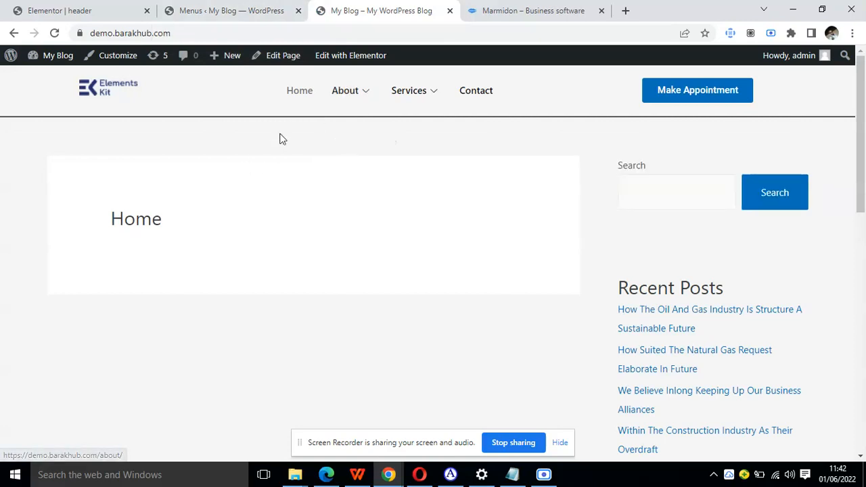
Set the top margin of the mega menu section to 25 px.
left_click(238, 3)
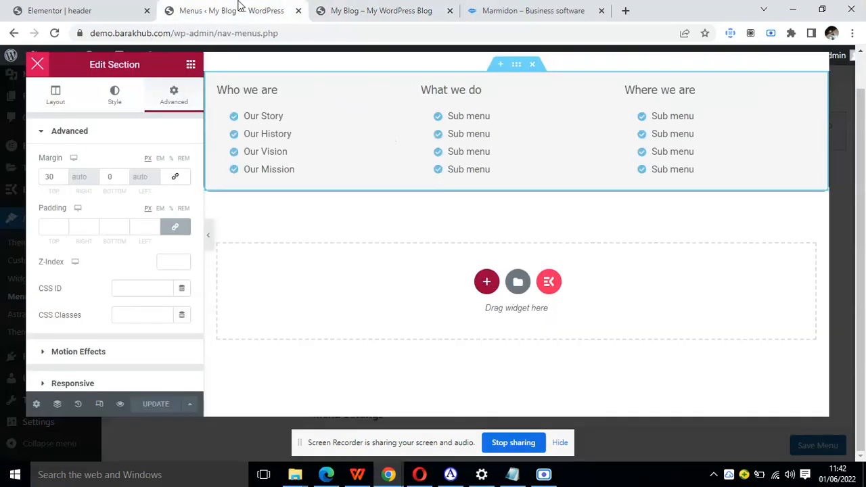
left_click(52, 4)
left_click(240, 32)
left_click(237, 15)
left_click_drag(58, 174, 40, 177)
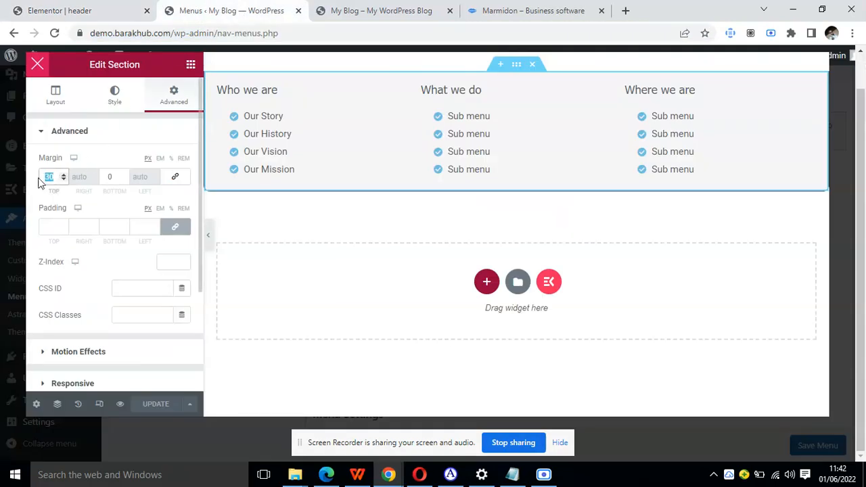
type("25")
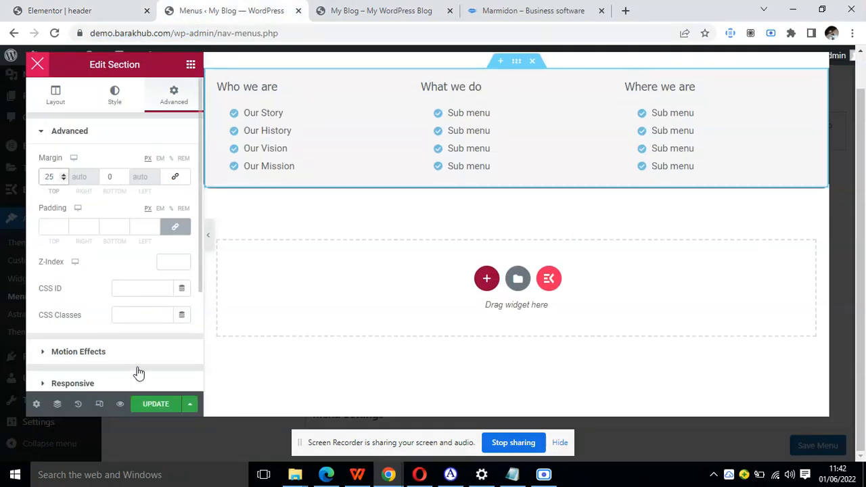
Save the mega menu and check the About menu's position and Who we are items on the reloaded live page.
left_click(141, 404)
left_click(328, 10)
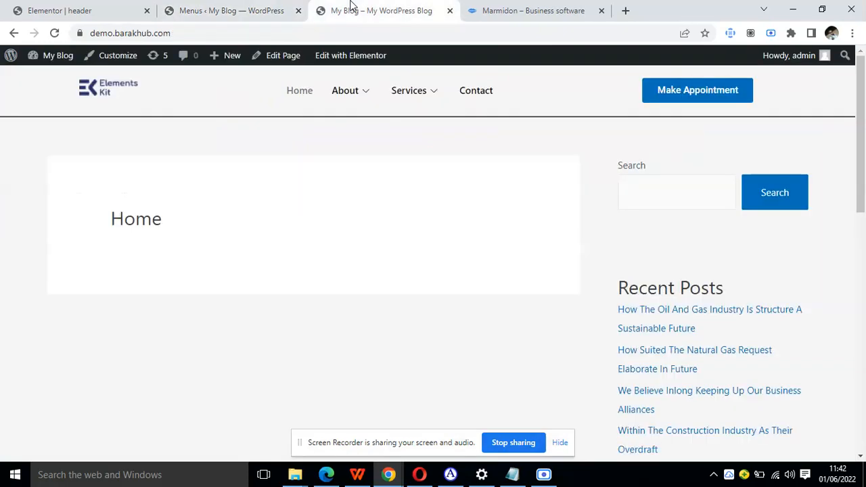
left_click(55, 33)
mouse_move(367, 98)
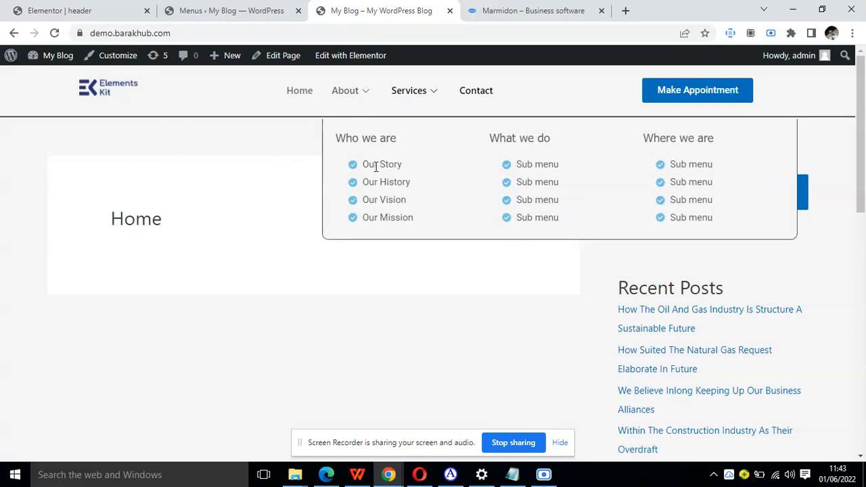
left_click_drag(365, 167, 388, 183)
Set the link of the "our story" item in the Who we are icon list to #.
left_click(271, 10)
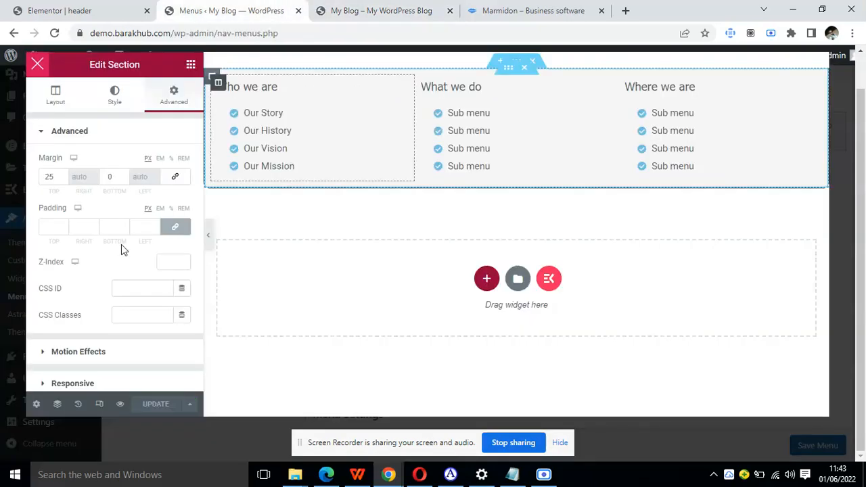
left_click(400, 111)
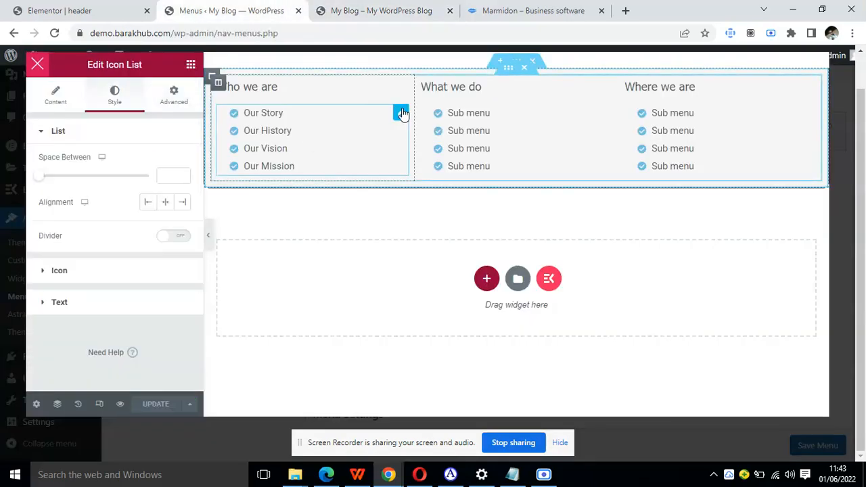
left_click(55, 98)
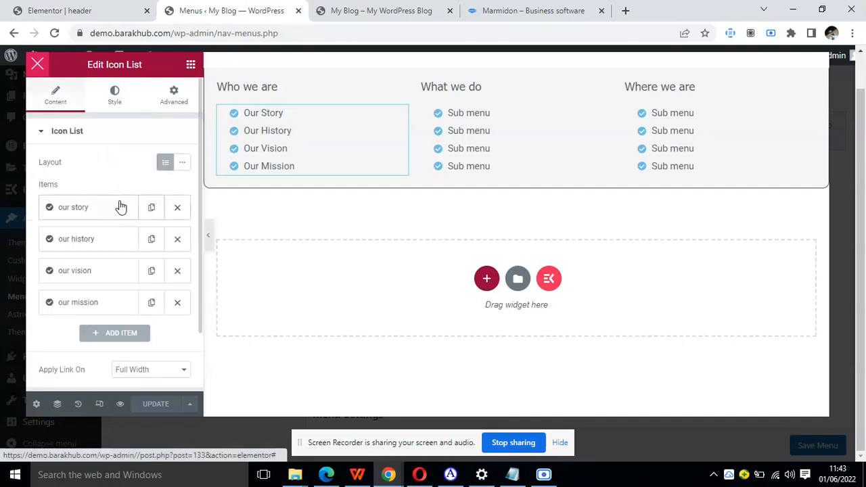
left_click(119, 208)
left_click(95, 366)
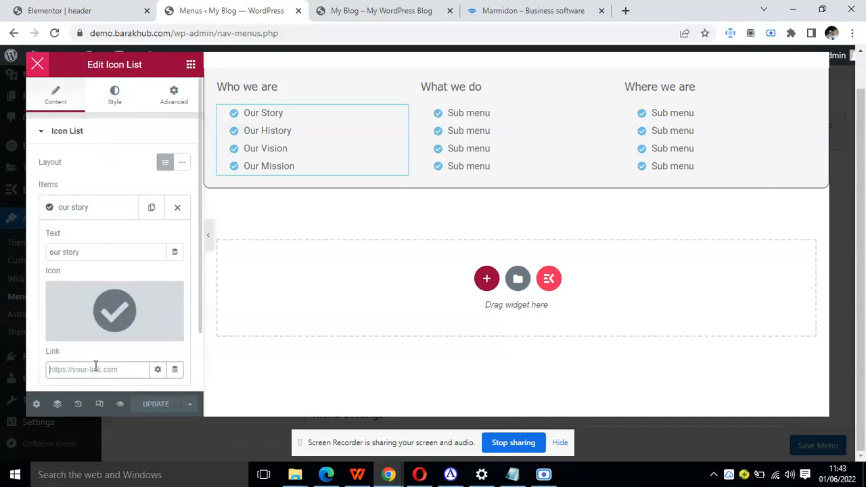
type("#")
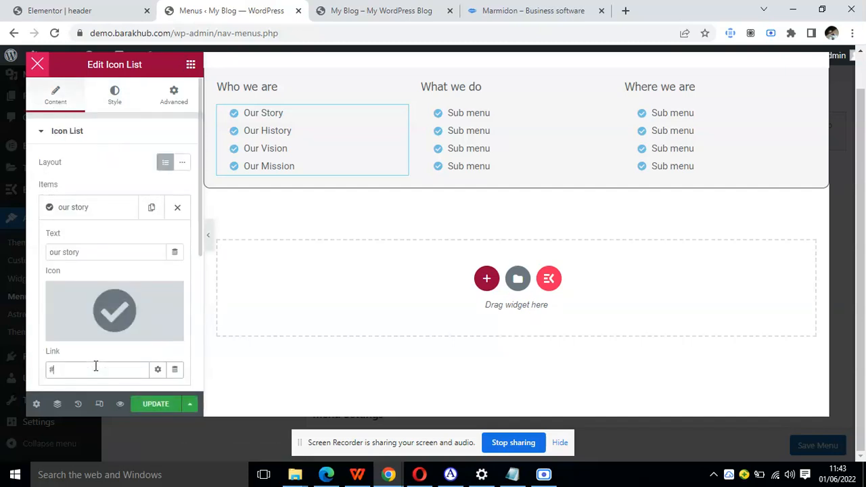
left_click(87, 213)
Set the link of the "our history" item in the Who we are icon list to #.
left_click(90, 240)
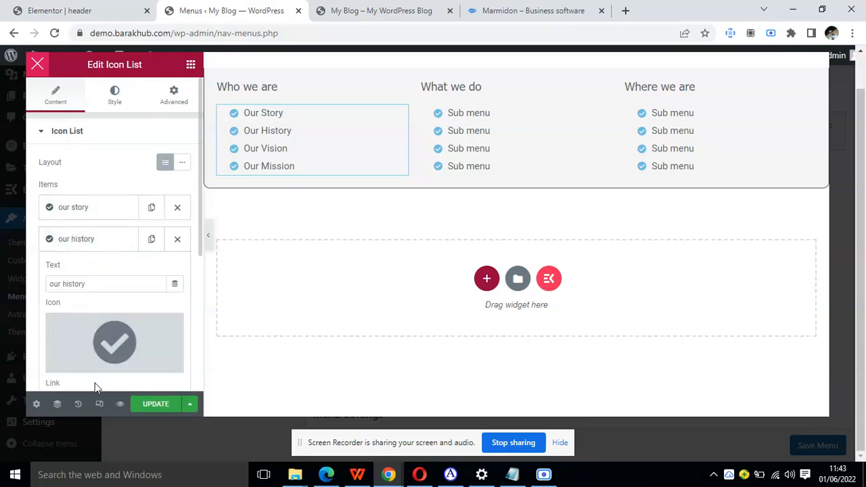
scroll(95, 325, "down", 1)
left_click(104, 335)
type("#")
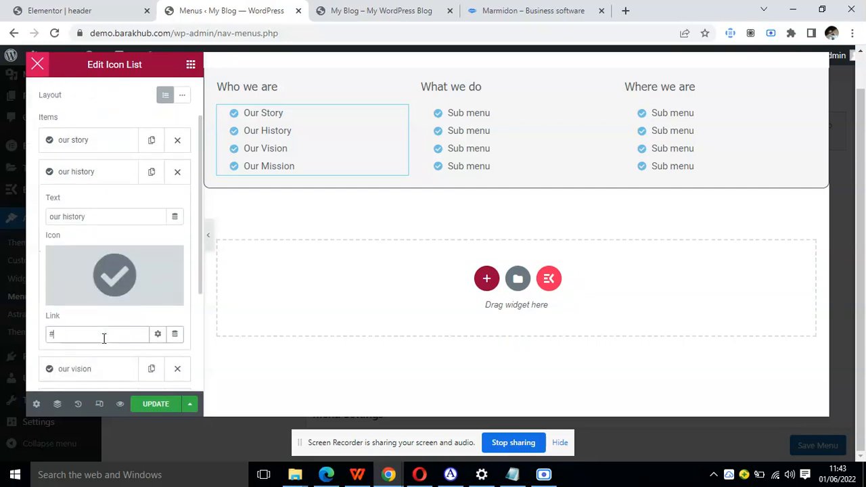
left_click(72, 171)
Set the link of the "our vision" item in the Who we are icon list to #.
left_click(88, 215)
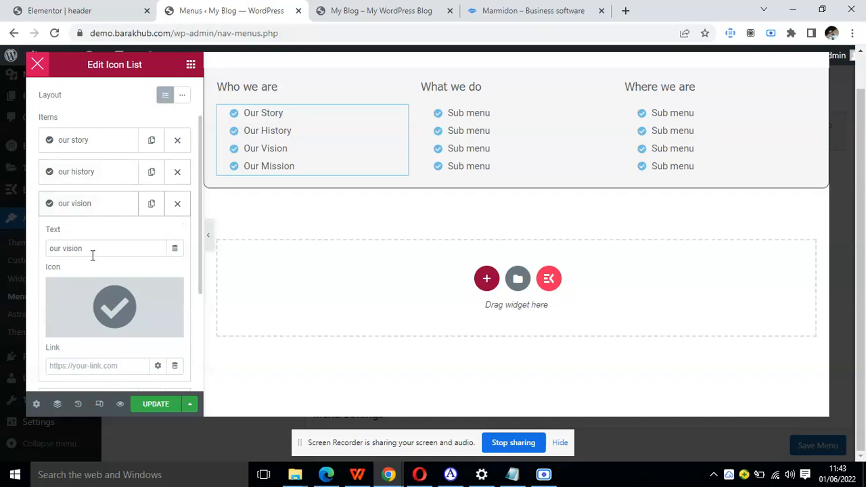
left_click(98, 365)
type("#")
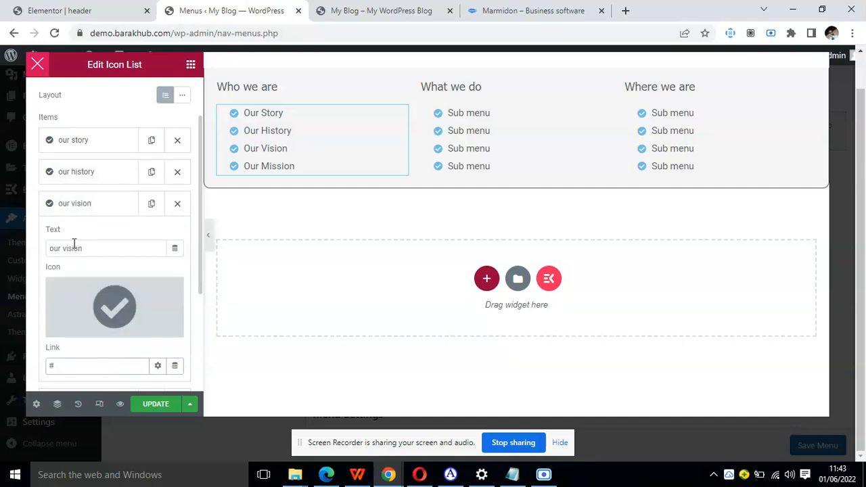
left_click(78, 205)
Set the link of the "our mission" item in the Who we are icon list to #.
left_click(80, 234)
scroll(100, 371, "down", 1)
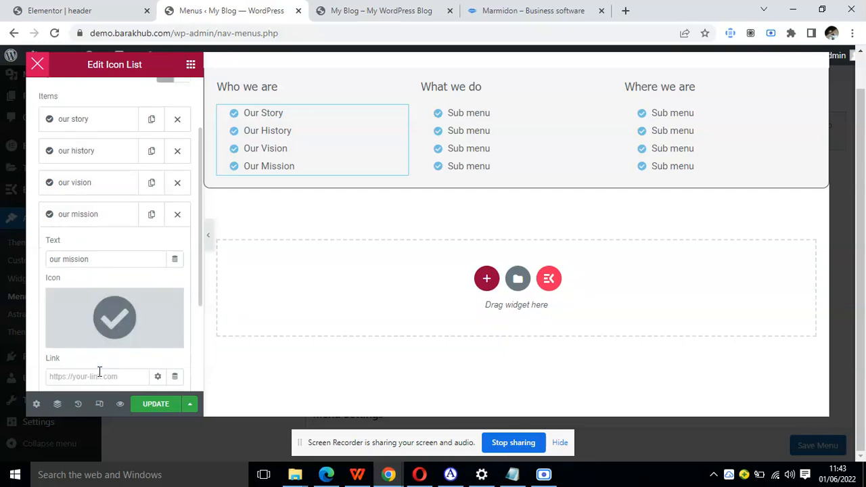
scroll(99, 371, "down", 2)
left_click(108, 336)
type("#")
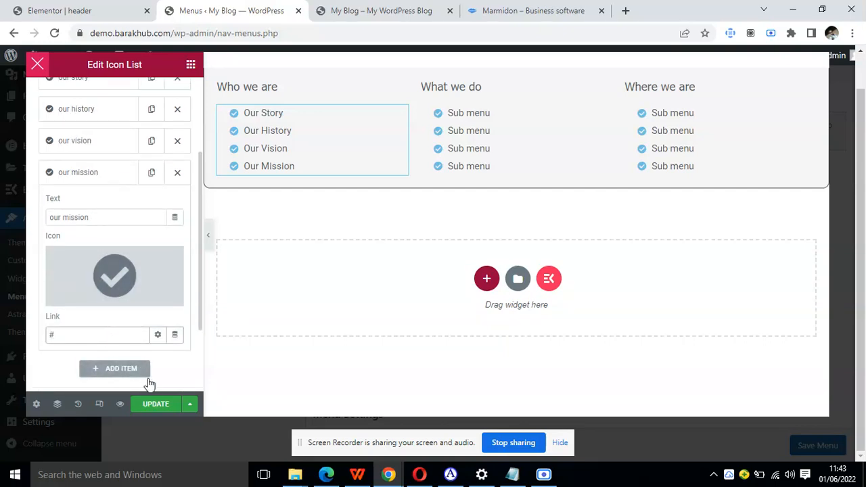
Save the mega menu and check the Who we are links on the reloaded live blog home page.
left_click(157, 404)
left_click(389, 9)
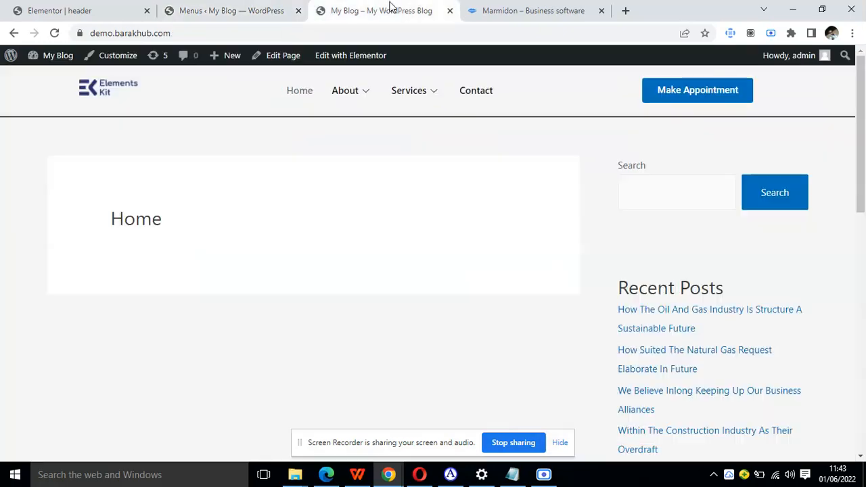
left_click(55, 34)
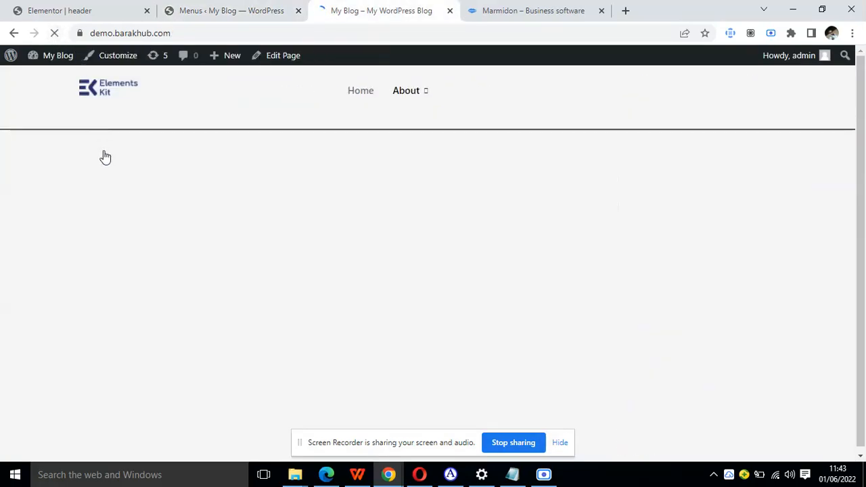
mouse_move(366, 91)
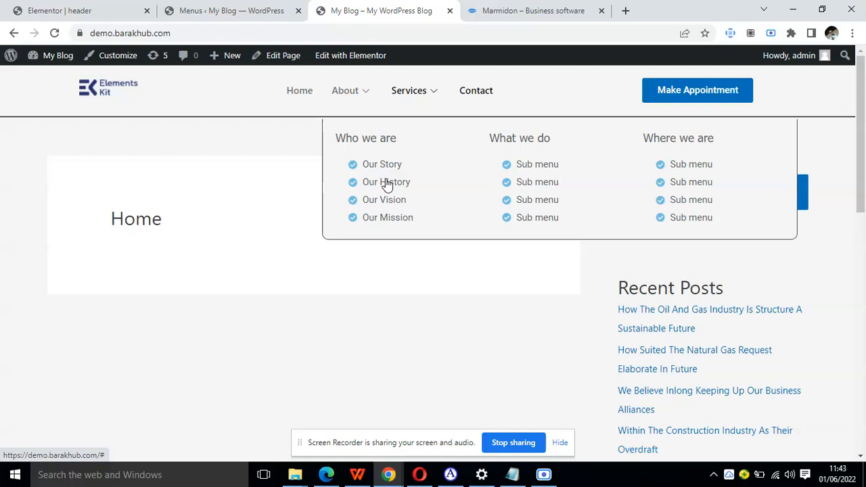
scroll(354, 367, "down", 2)
scroll(354, 367, "down", 4)
scroll(354, 368, "up", 6)
Set the mega menu section's background to the global color Theme Color 6 (#FFFFFF).
left_click(224, 10)
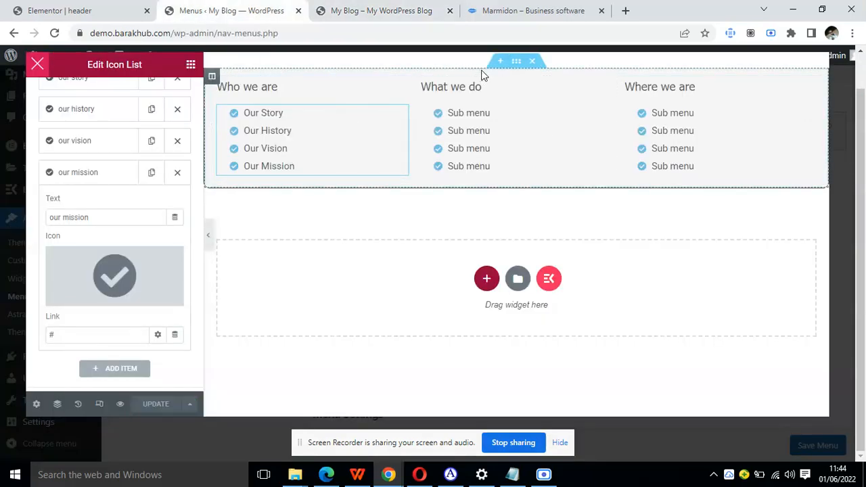
left_click(516, 62)
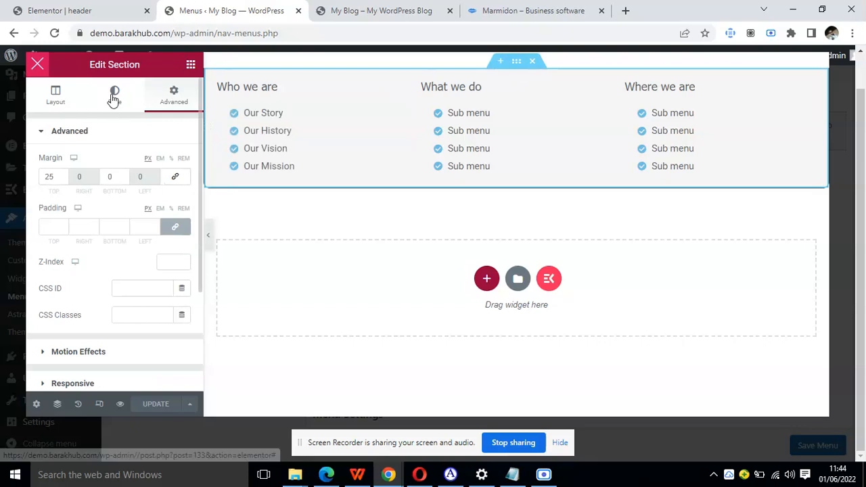
left_click(113, 97)
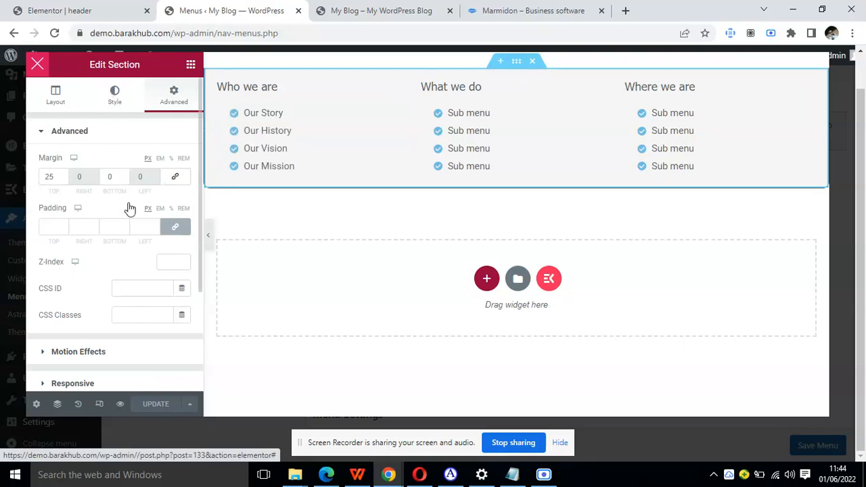
left_click(165, 215)
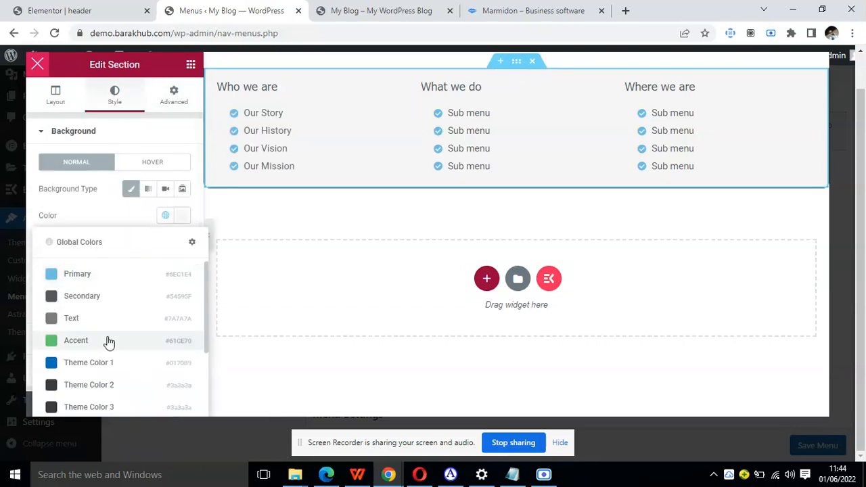
scroll(109, 343, "down", 1)
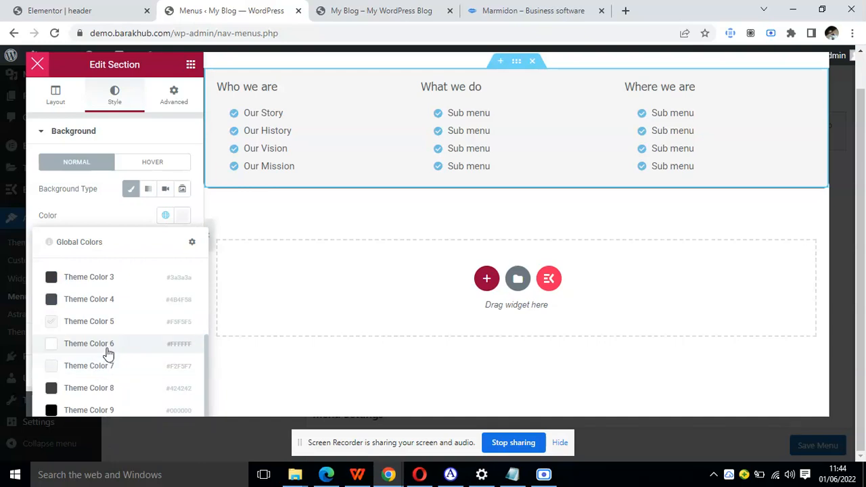
left_click(104, 346)
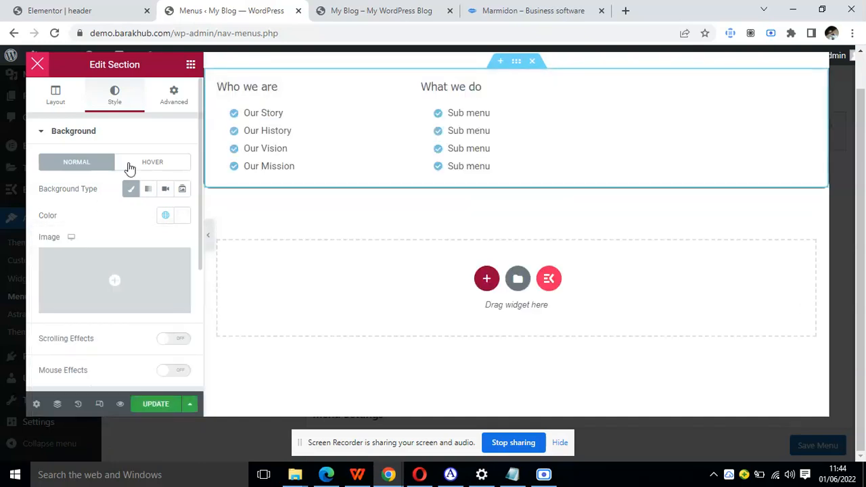
Add a box shadow to the mega menu section's border with a vertical offset of 11.
left_click(174, 102)
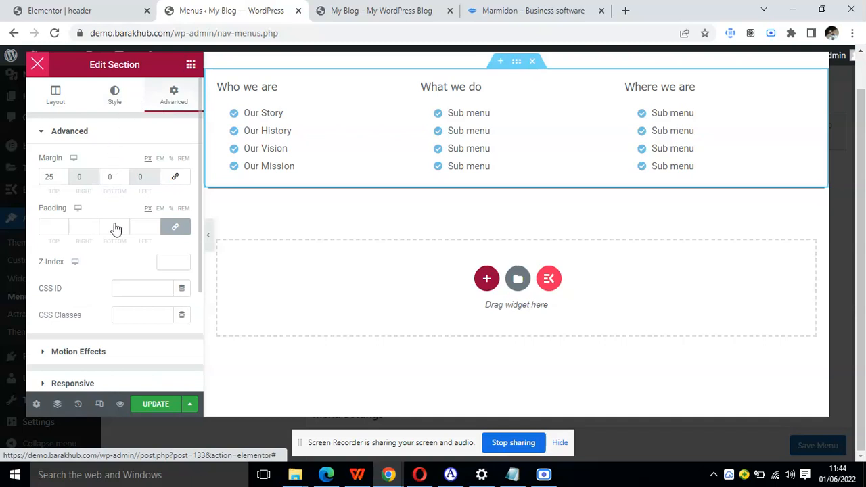
left_click(114, 94)
scroll(115, 228, "down", 3)
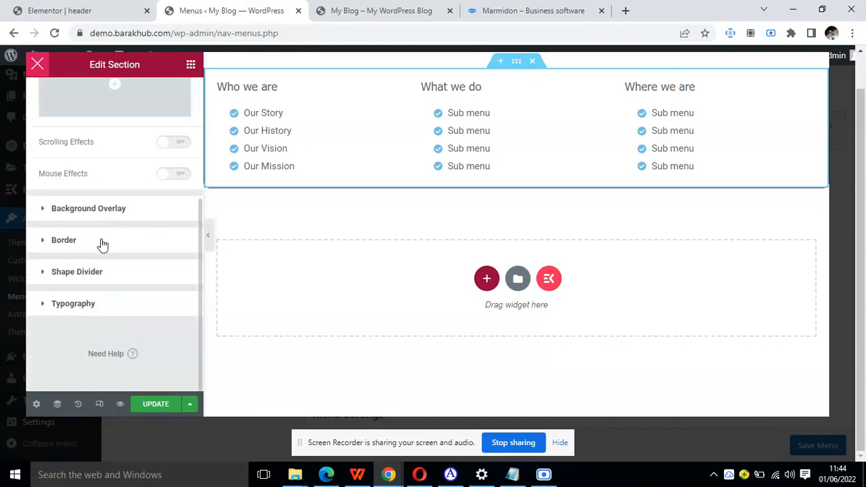
left_click(101, 240)
scroll(108, 241, "down", 2)
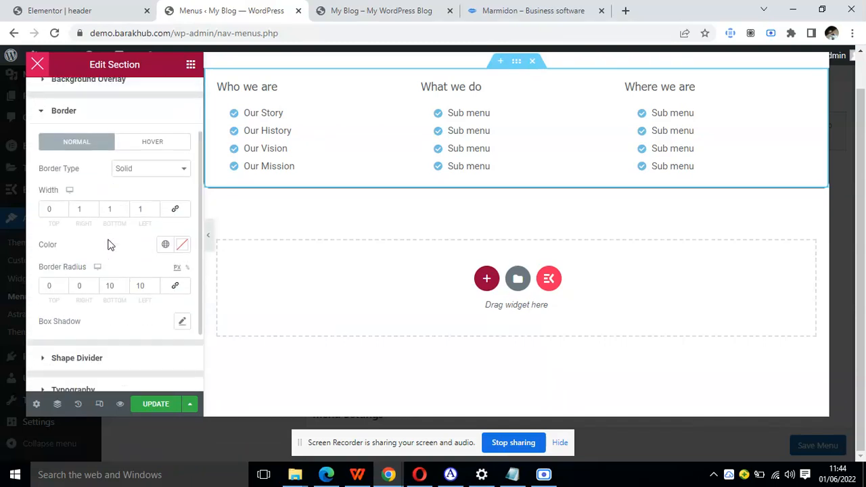
left_click(181, 280)
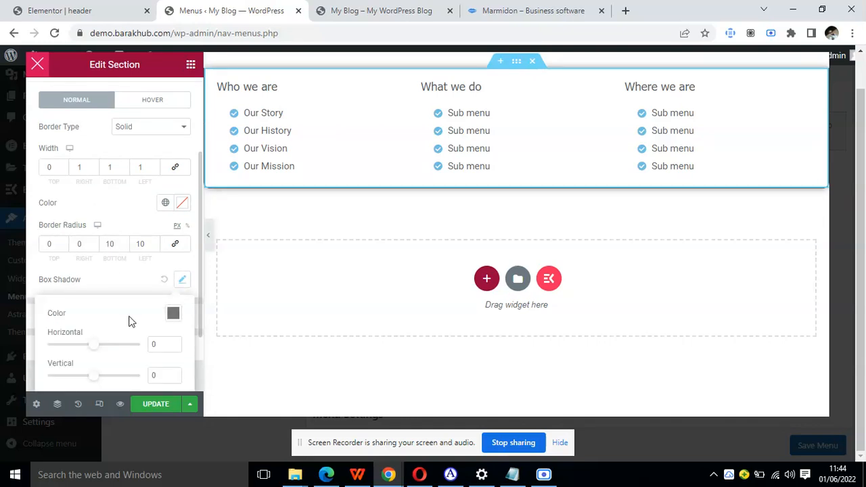
scroll(132, 321, "down", 1)
left_click_drag(94, 319, 99, 320)
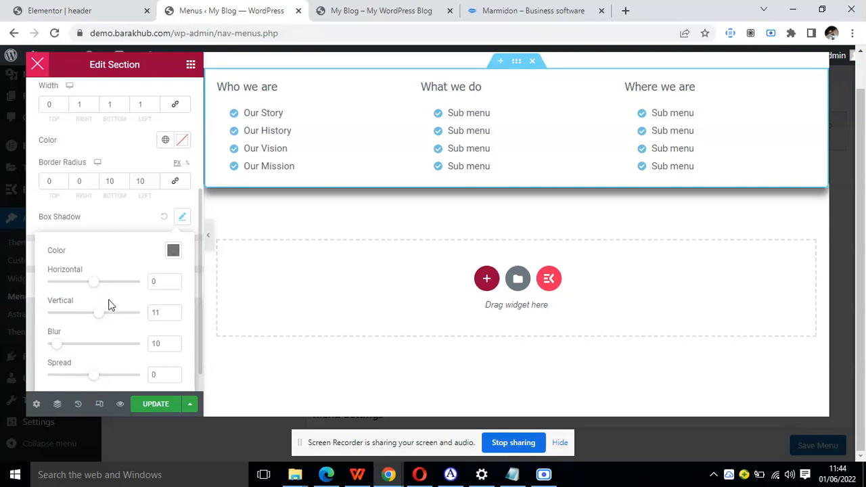
Lighten the section's box shadow color to rgba(0, 0, 0, 0.31).
scroll(113, 309, "down", 1)
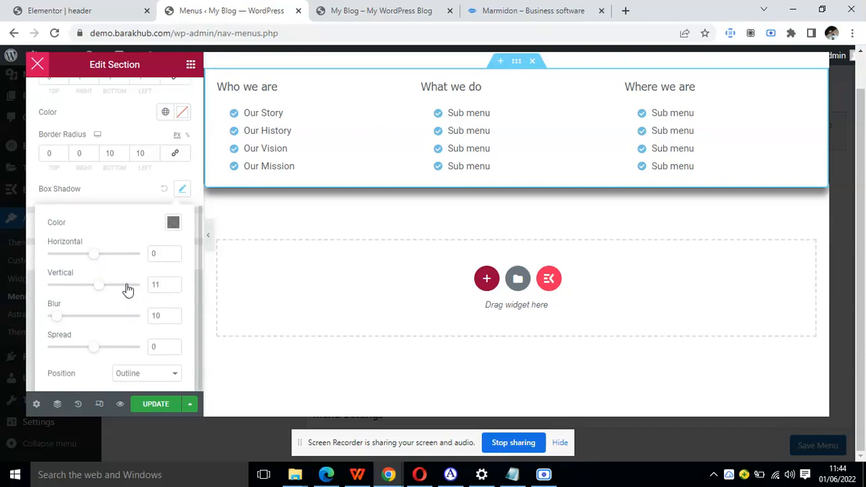
left_click(173, 222)
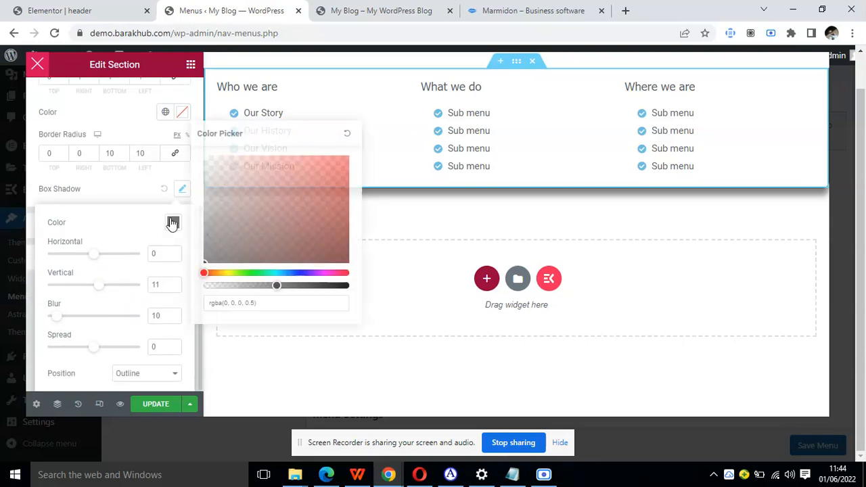
left_click(302, 272)
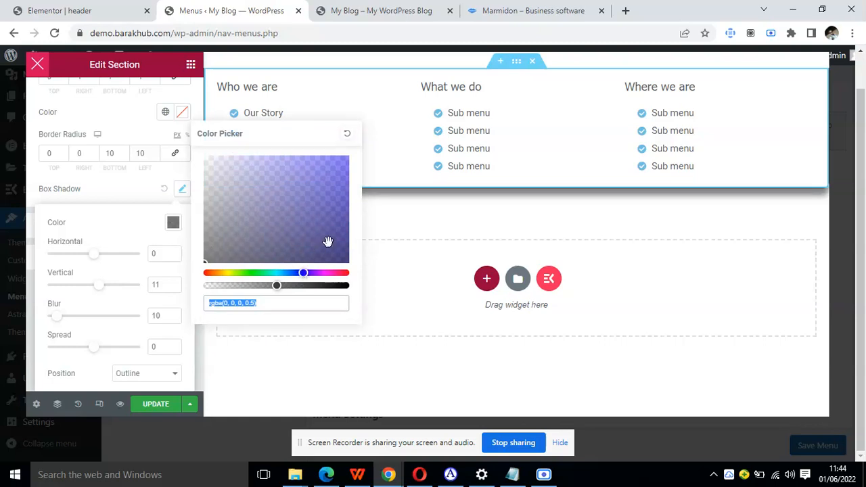
left_click_drag(270, 287, 247, 288)
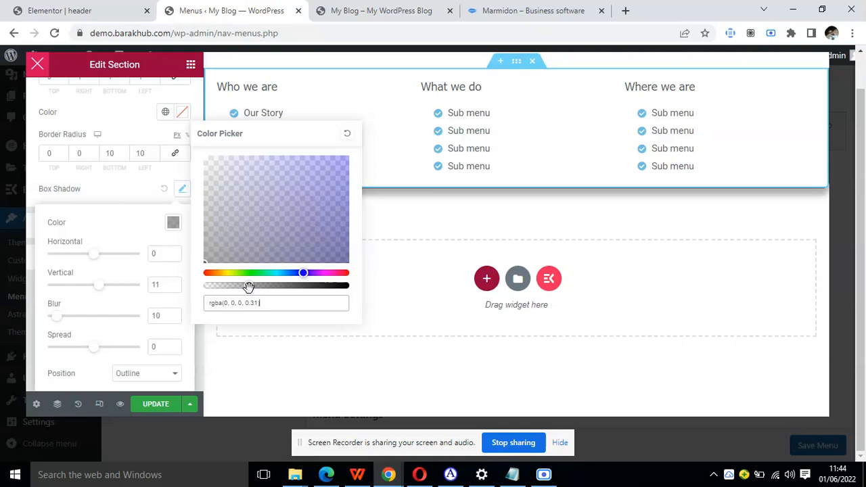
left_click(126, 218)
left_click(123, 192)
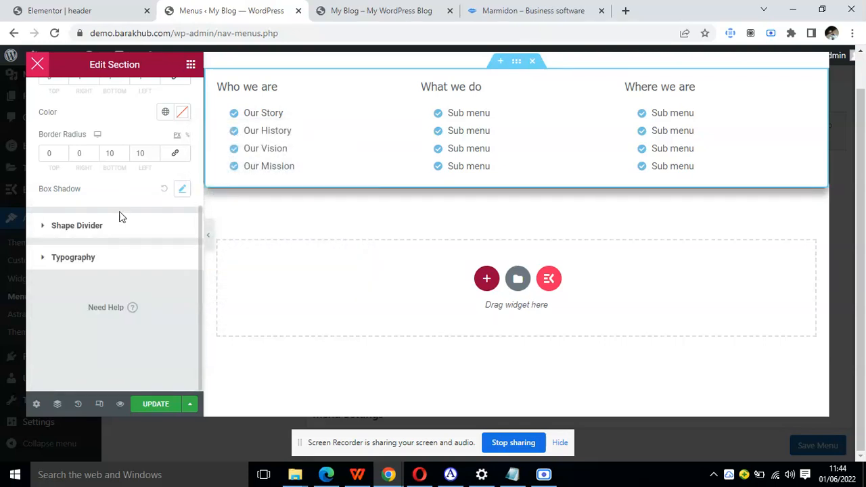
Save the mega menu and check the section's shadow under About on the reloaded live blog home page.
left_click(156, 406)
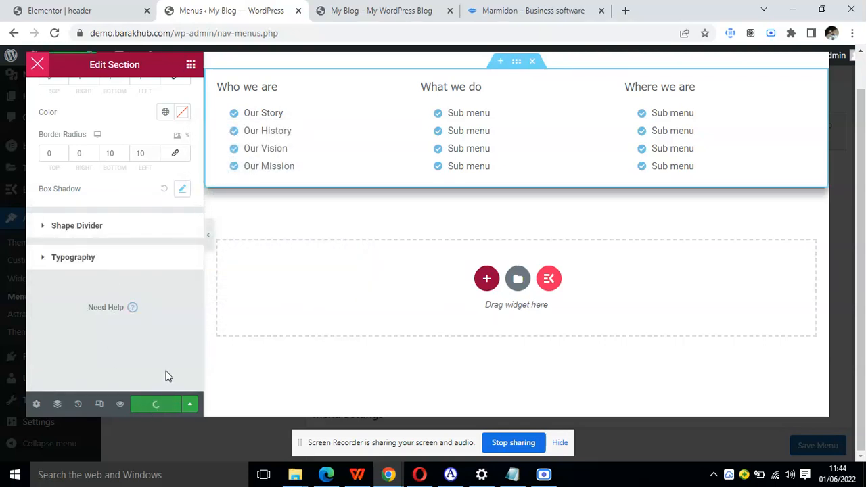
left_click(396, 9)
left_click(56, 32)
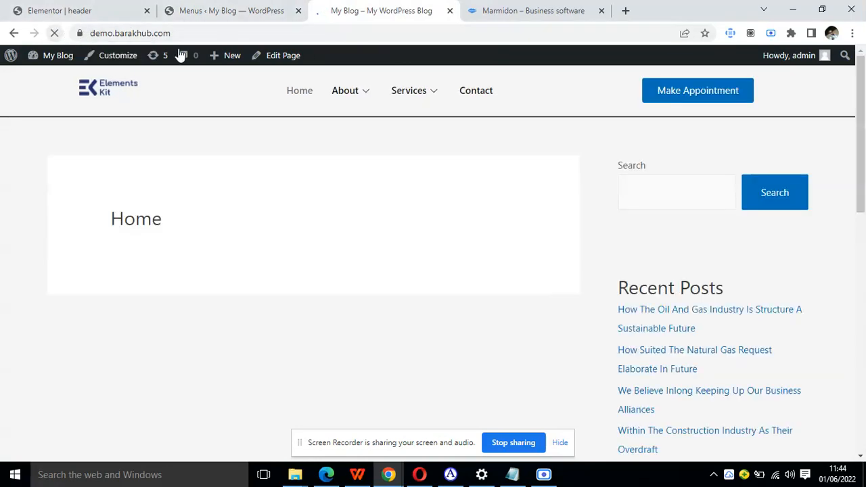
mouse_move(357, 96)
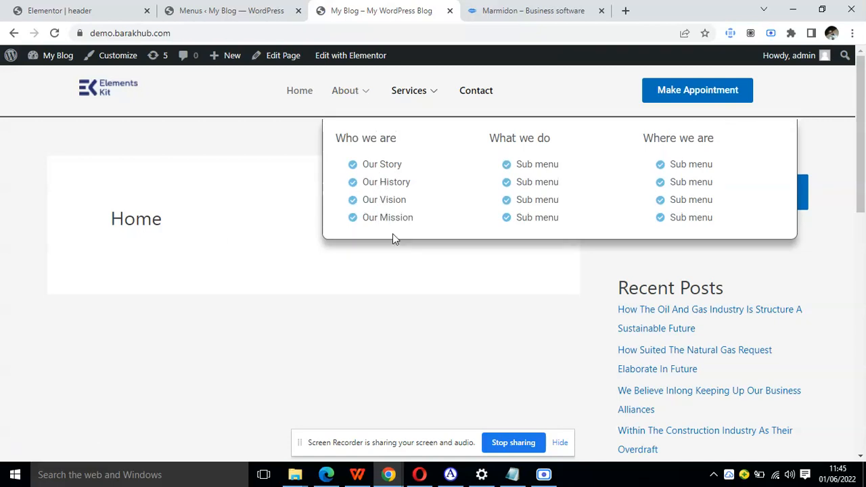
Replace the icon list in the mega menu's Where we are column with an Image widget.
left_click(231, 10)
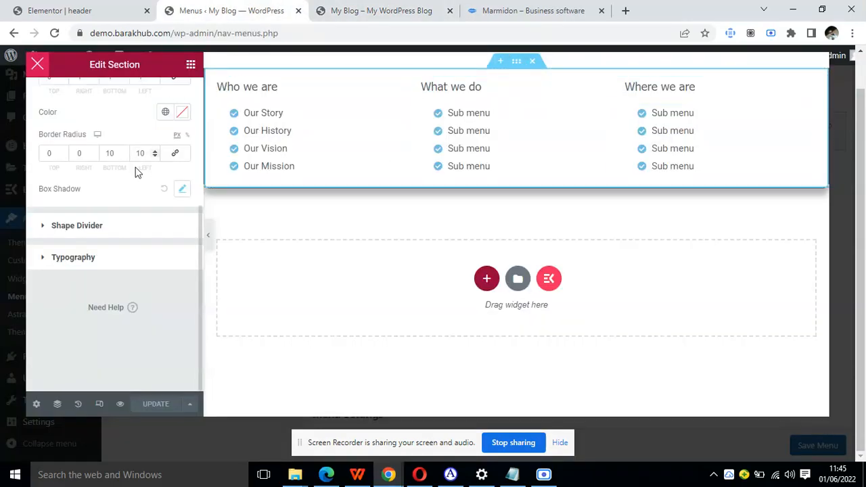
scroll(136, 167, "up", 4)
left_click(189, 112)
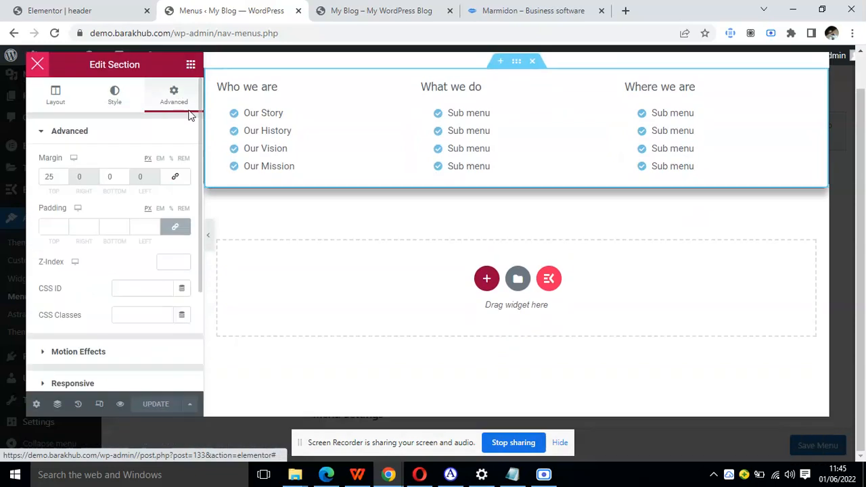
left_click(191, 76)
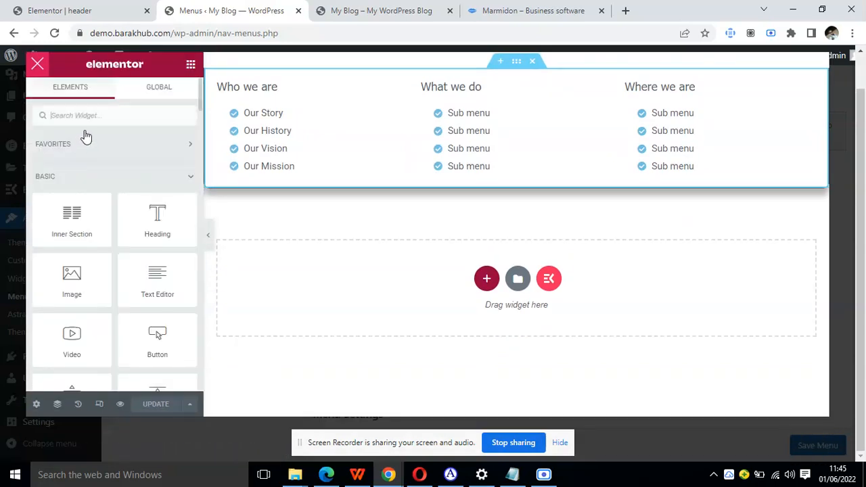
left_click_drag(72, 279, 667, 108)
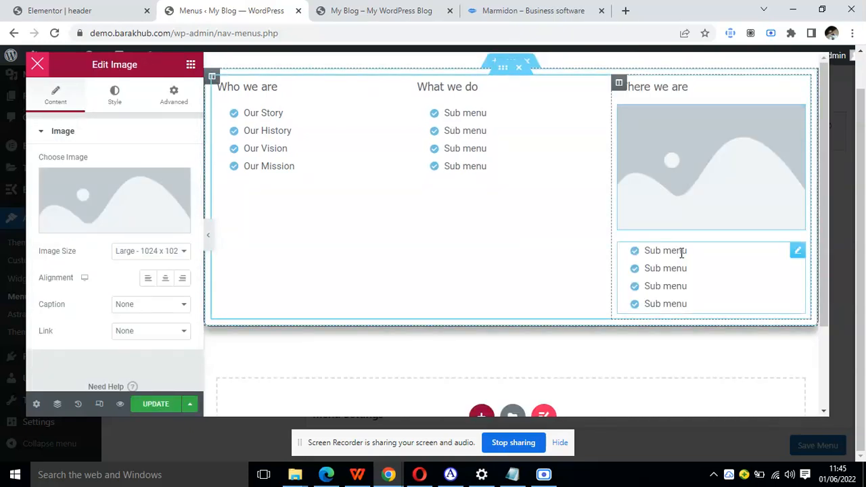
right_click(795, 257)
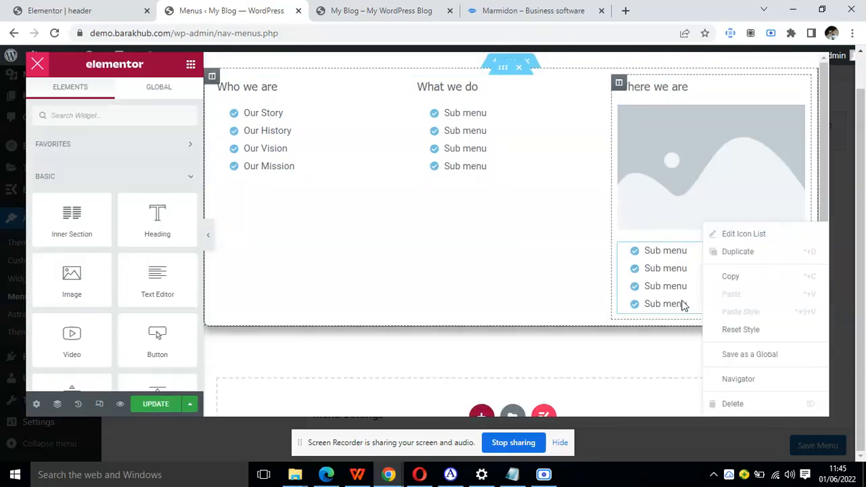
left_click(732, 403)
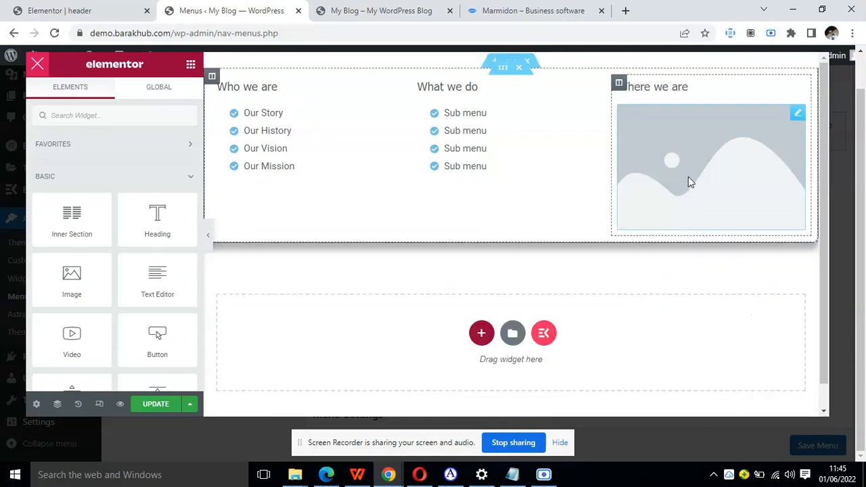
Insert dummy-logo-BLUE.png from the media library into the Where we are image widget.
left_click(701, 130)
left_click(150, 184)
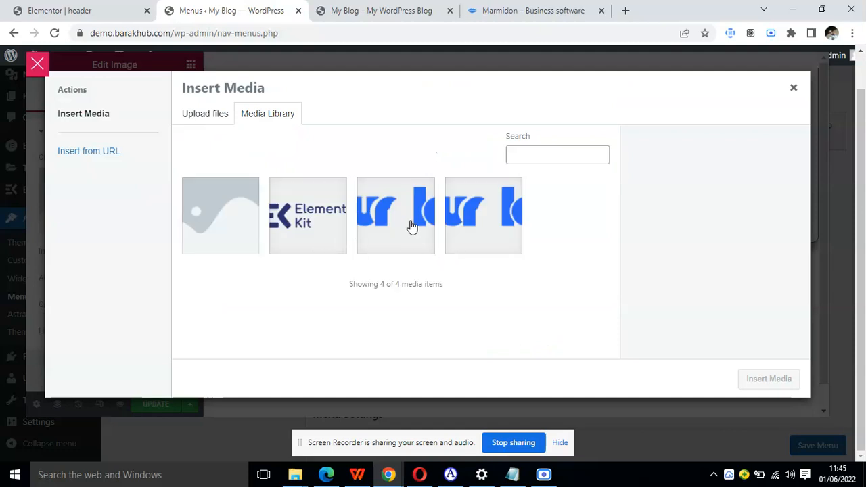
left_click(478, 246)
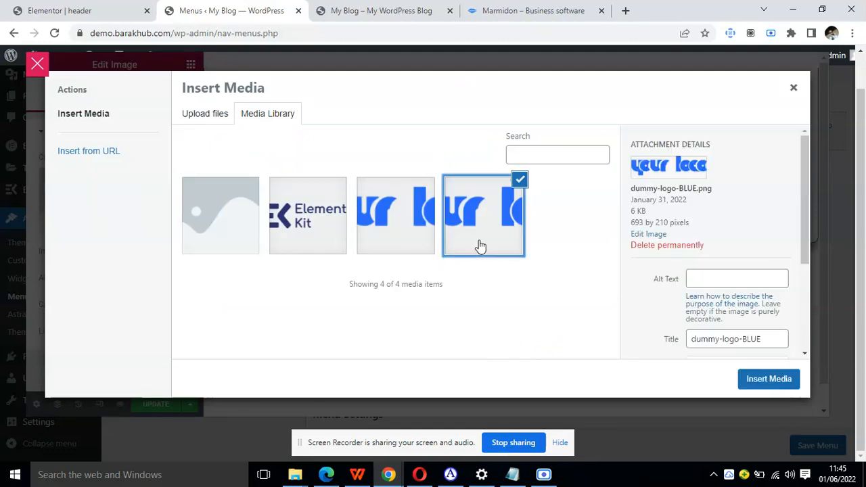
left_click(746, 385)
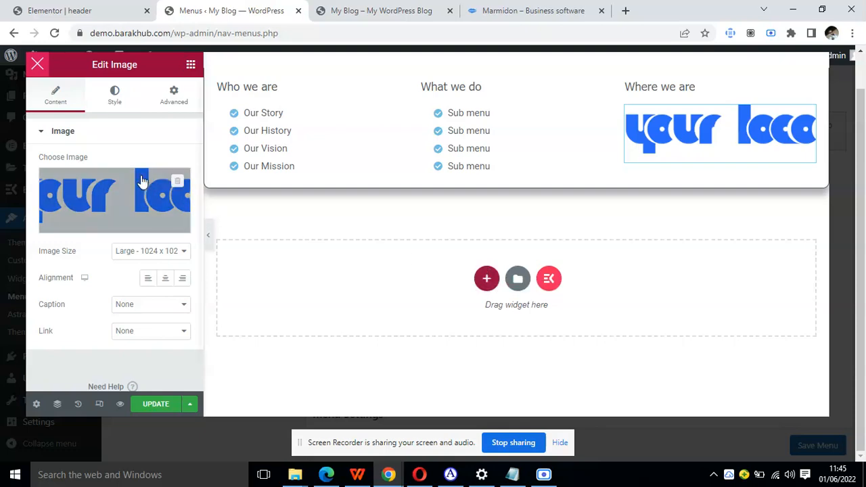
Upload Generator-solutions-mark-engineering.jpg from Downloads and insert it as the Where we are column's image.
left_click(115, 182)
left_click(206, 115)
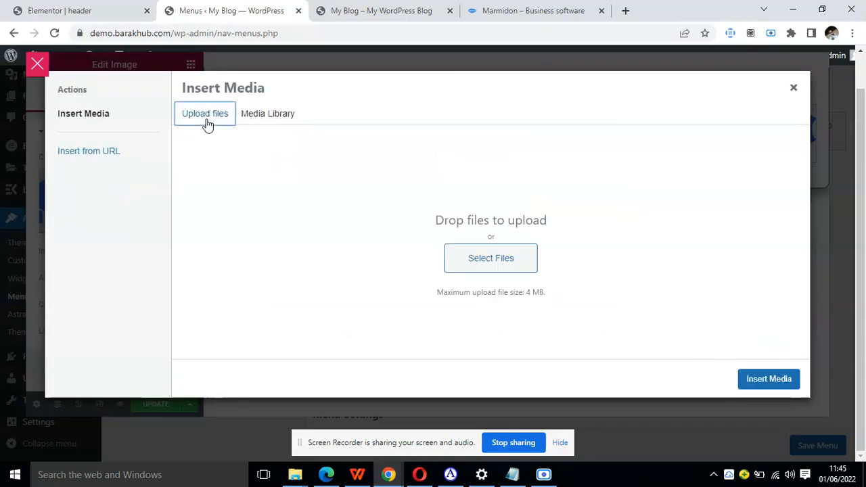
left_click(467, 257)
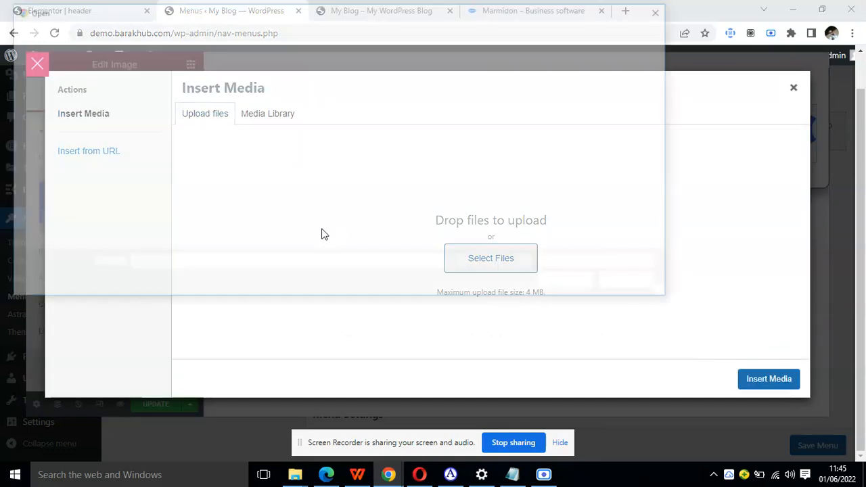
left_click(180, 133)
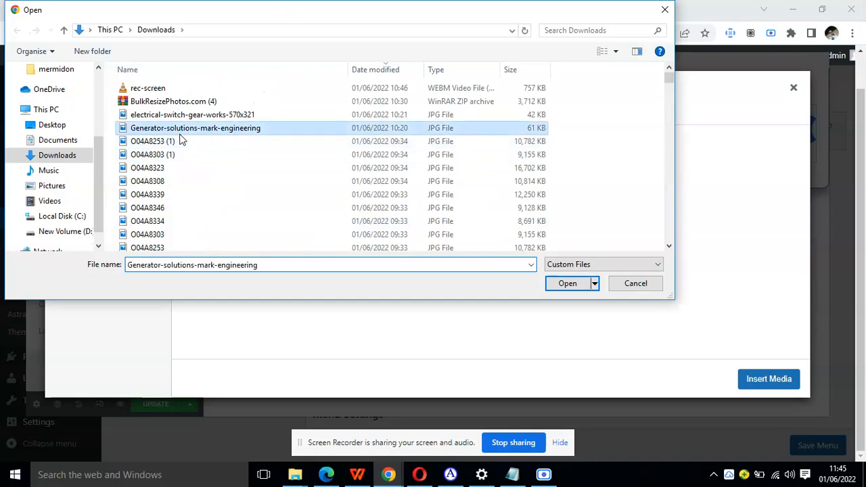
left_click(180, 141)
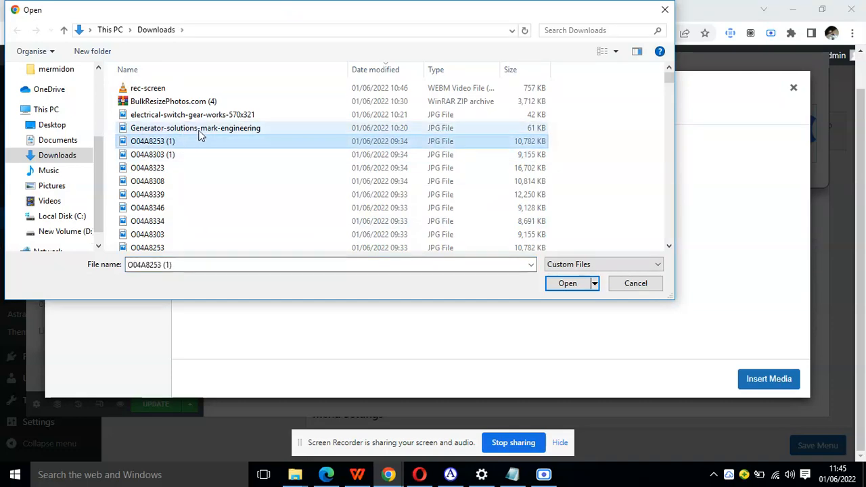
left_click(197, 129)
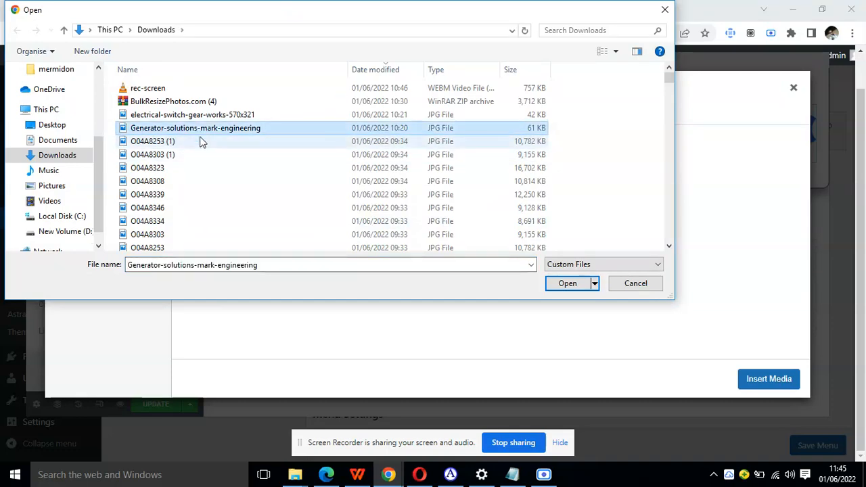
left_click(567, 284)
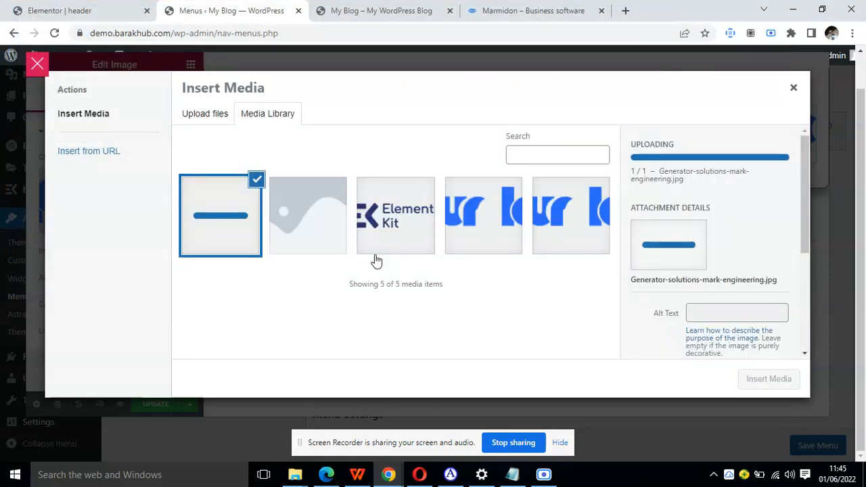
left_click(751, 381)
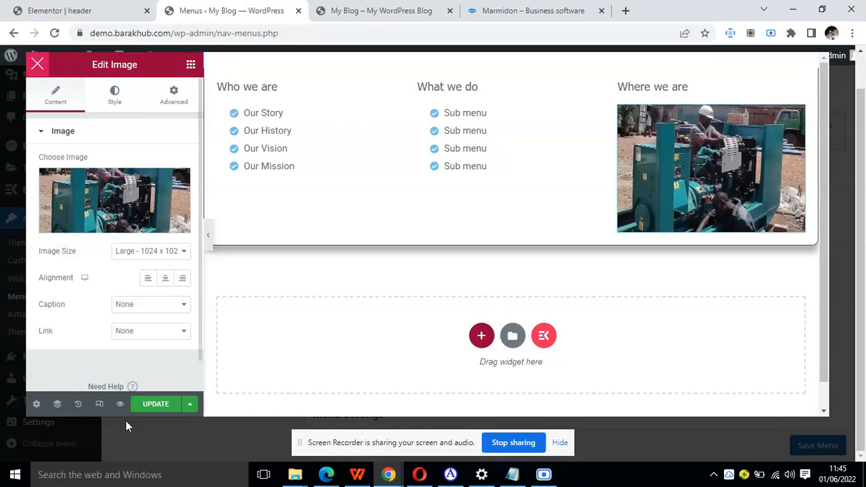
Save the mega menu and check the image in the About dropdown on the reloaded live blog home page.
left_click(150, 404)
left_click(379, 11)
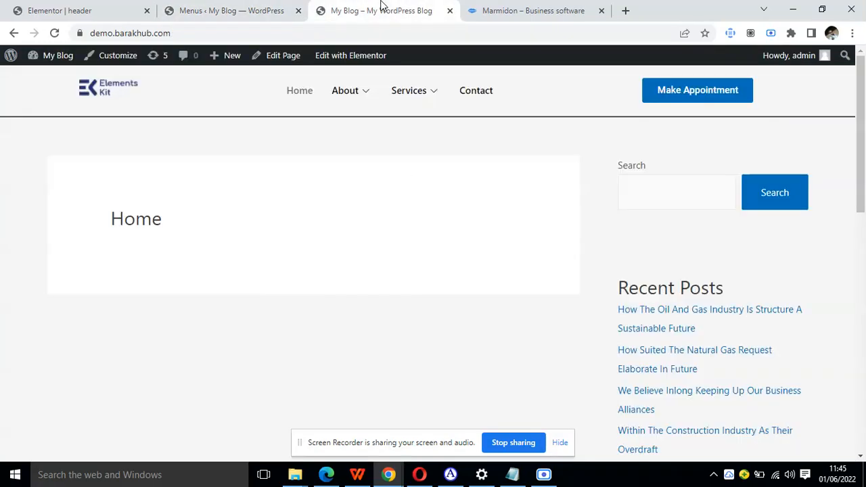
left_click(88, 10)
left_click(291, 5)
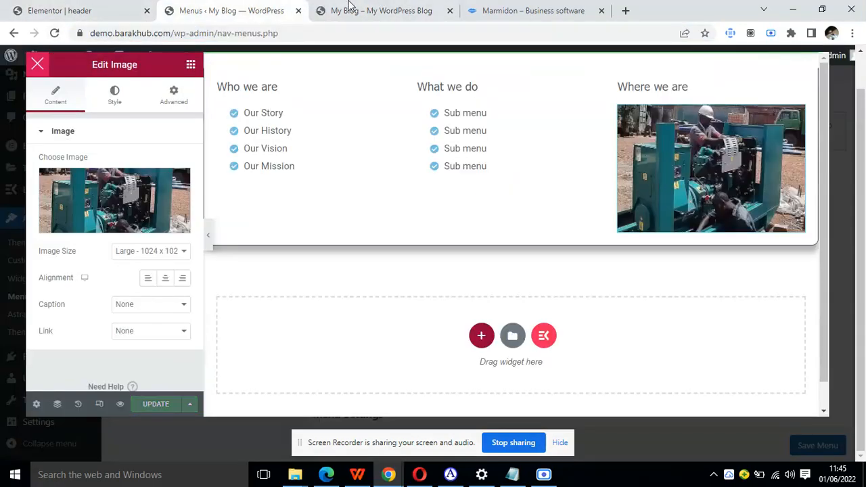
left_click(351, 7)
left_click(55, 33)
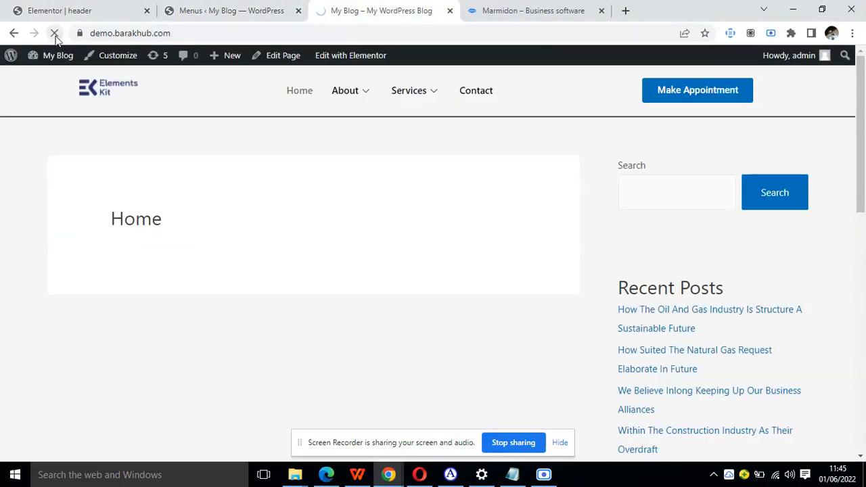
mouse_move(367, 100)
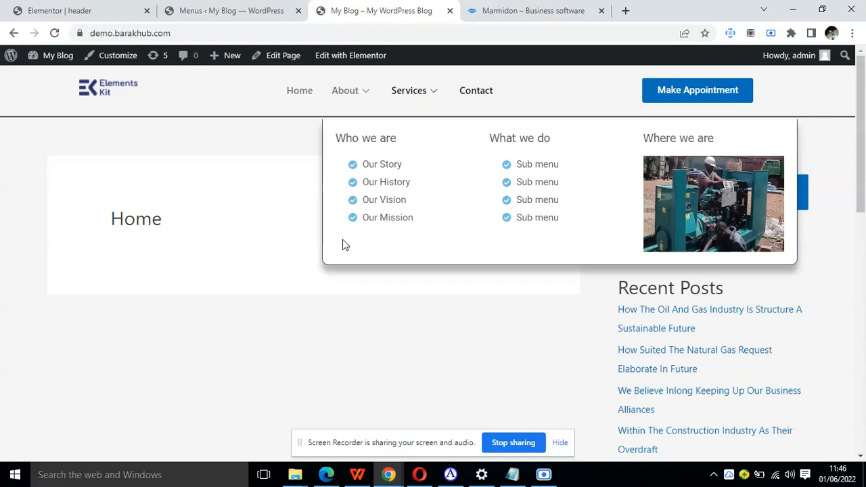
Compare the Marmidon reference site's header with the live blog's header and About mega menu.
left_click(504, 10)
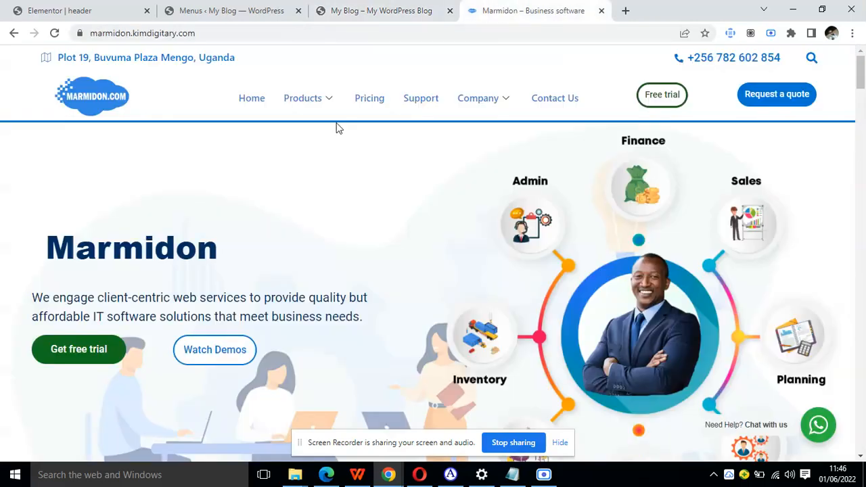
mouse_move(323, 108)
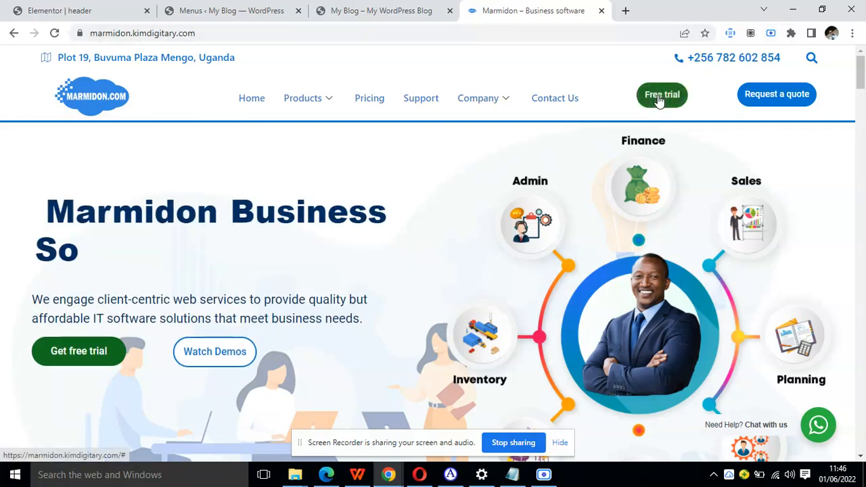
left_click(369, 6)
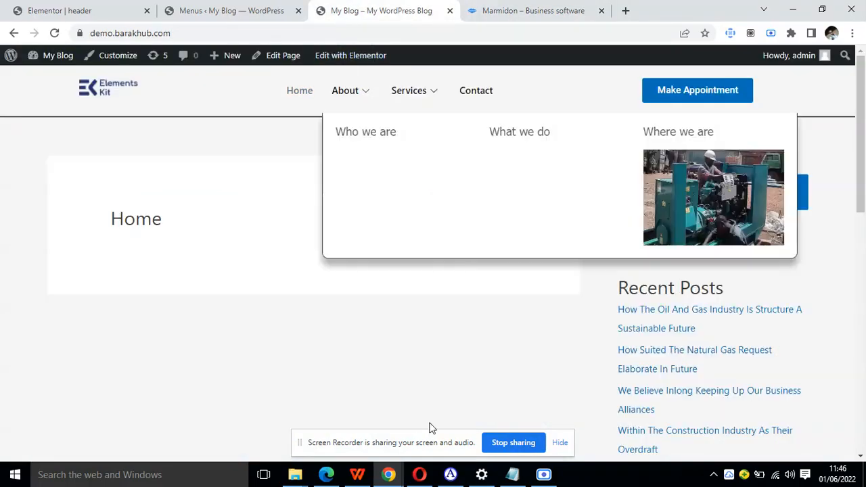